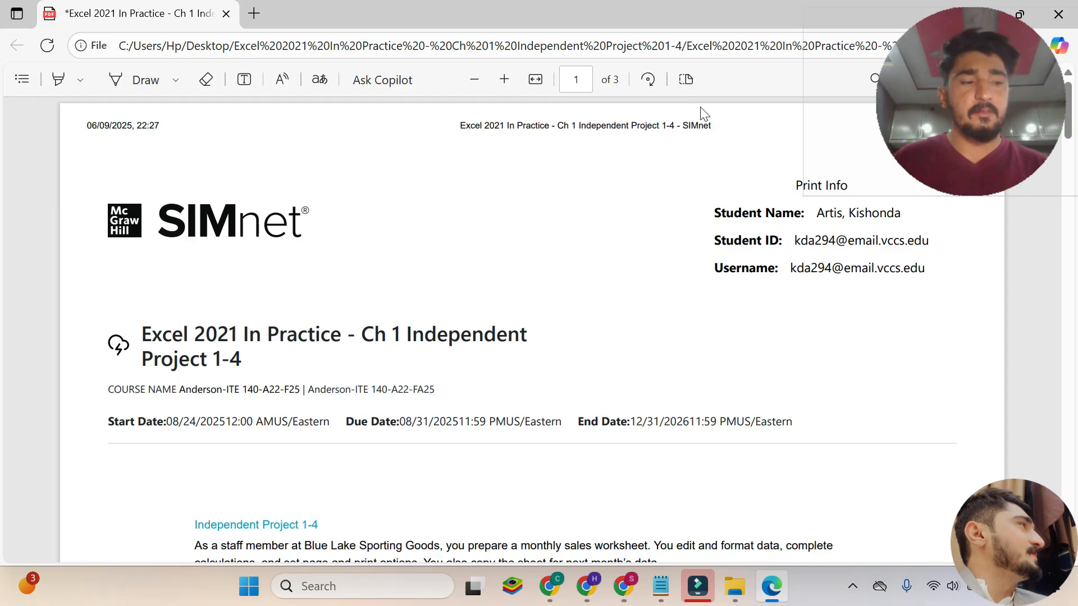
Step: Highlight the project title and the headings "Skills Covered in This Project" and "Steps to complete This Project" in the PDF
{"action": "left_click", "coordinate": [49, 85]}
{"action": "left_click_drag", "start_coordinate": [140, 329], "coordinate": [242, 362]}
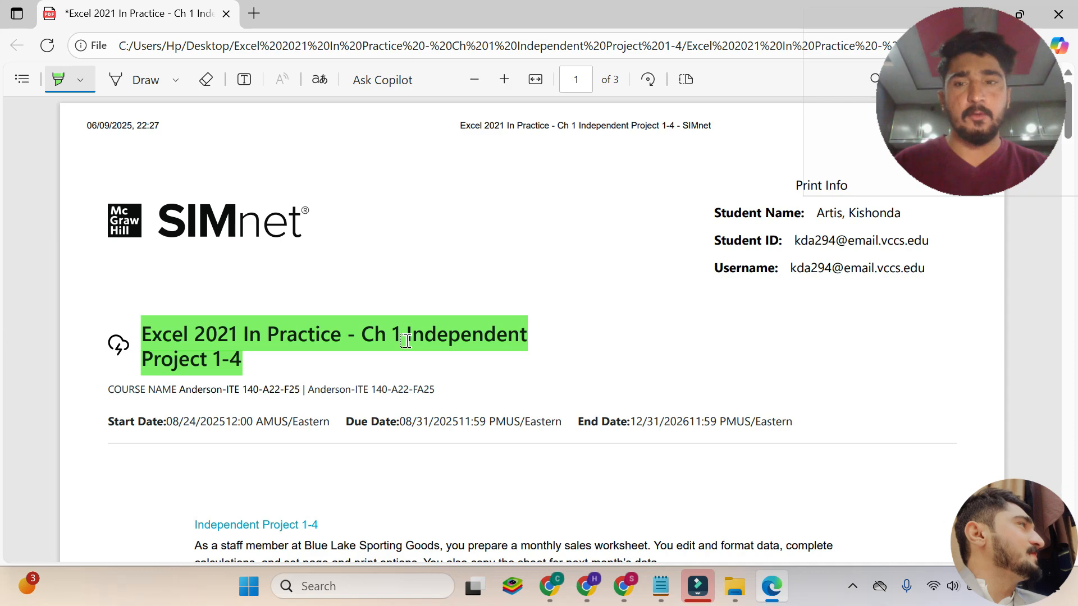
{"action": "scroll", "coordinate": [405, 340], "scroll_direction": "down", "scroll_amount": 5}
{"action": "scroll", "coordinate": [405, 341], "scroll_direction": "down", "scroll_amount": 3}
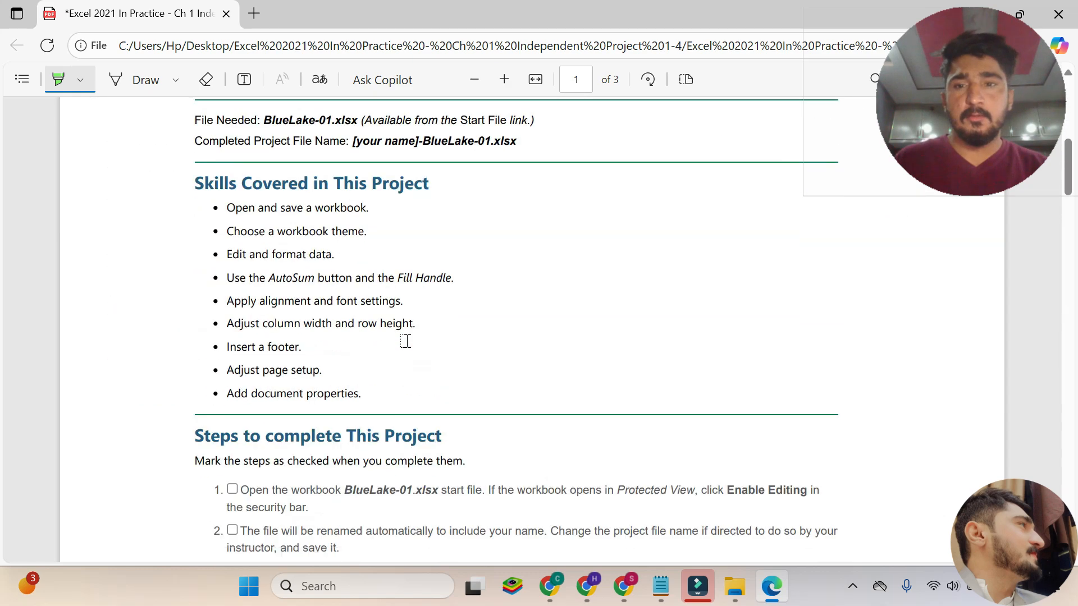
{"action": "left_click_drag", "start_coordinate": [194, 188], "coordinate": [430, 184]}
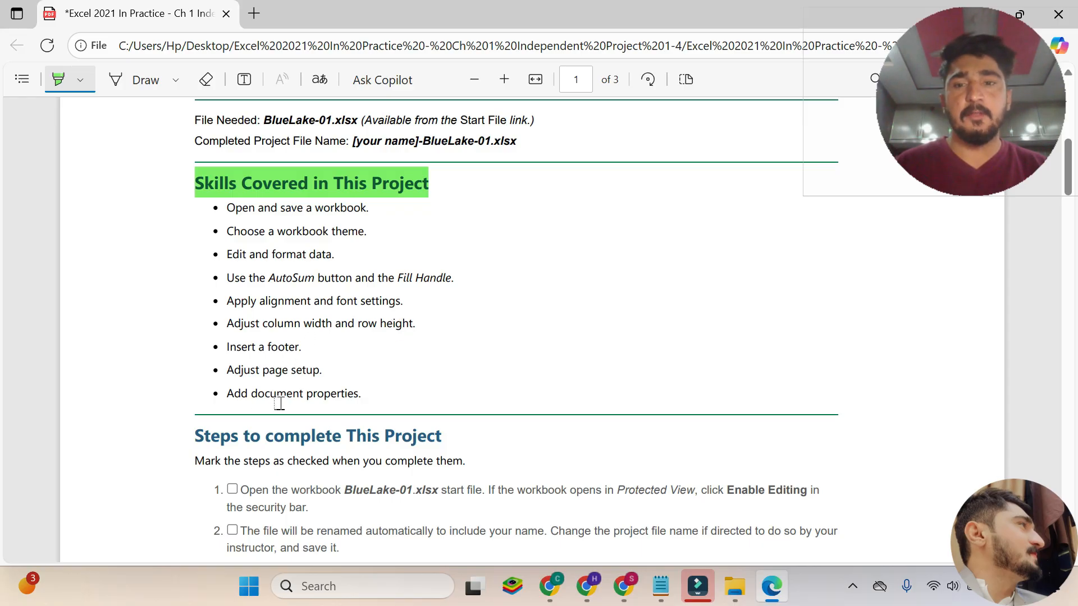
{"action": "scroll", "coordinate": [279, 407], "scroll_direction": "down", "scroll_amount": 3}
{"action": "scroll", "coordinate": [279, 404], "scroll_direction": "down", "scroll_amount": 4}
{"action": "scroll", "coordinate": [285, 295], "scroll_direction": "up", "scroll_amount": 3}
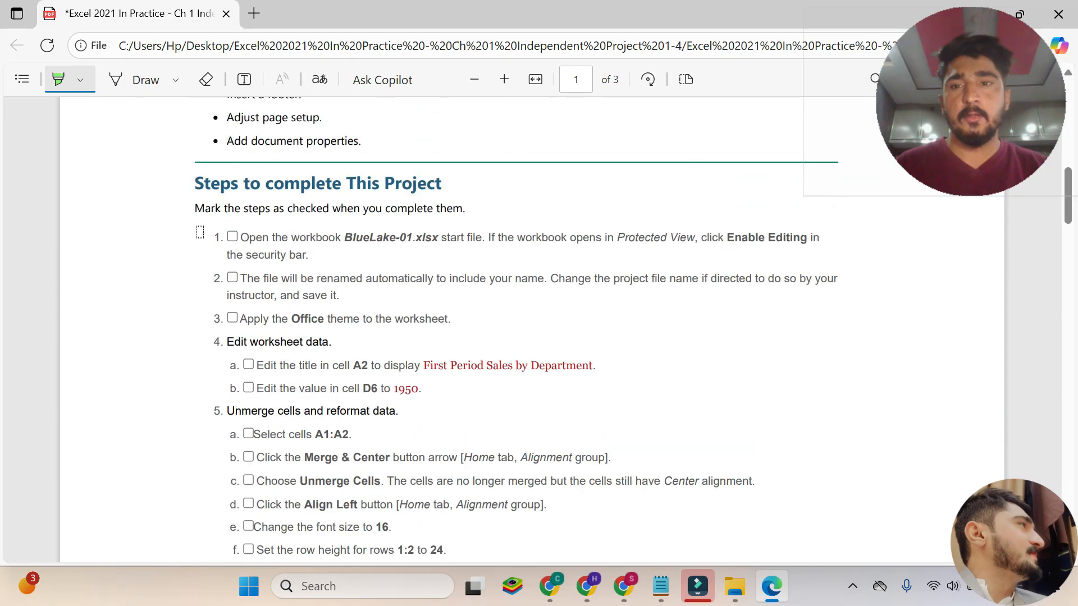
{"action": "left_click_drag", "start_coordinate": [201, 185], "coordinate": [448, 186]}
Step: Review the remaining project instructions and the completed-project figure, ending back at the first instructions
{"action": "scroll", "coordinate": [451, 340], "scroll_direction": "down", "scroll_amount": 15}
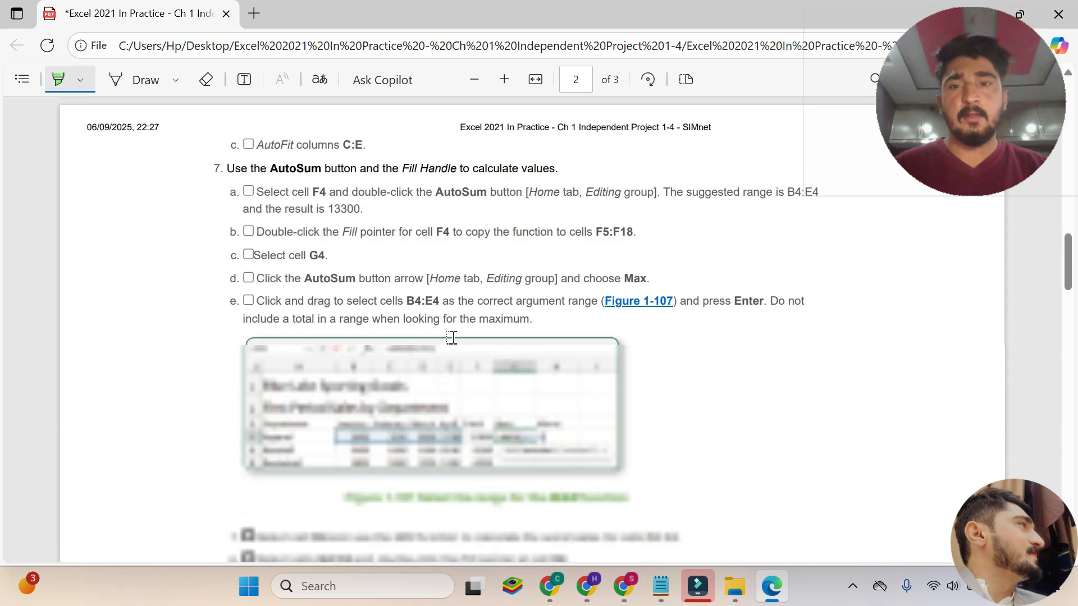
{"action": "scroll", "coordinate": [452, 337], "scroll_direction": "down", "scroll_amount": 20}
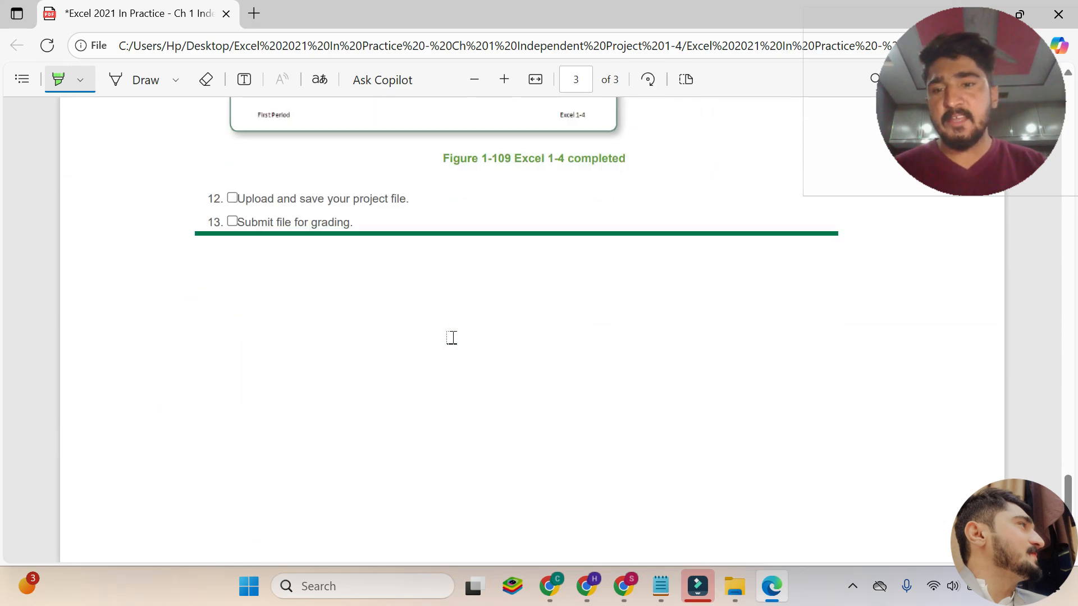
{"action": "scroll", "coordinate": [452, 337], "scroll_direction": "down", "scroll_amount": 3}
{"action": "scroll", "coordinate": [451, 338], "scroll_direction": "up", "scroll_amount": 7}
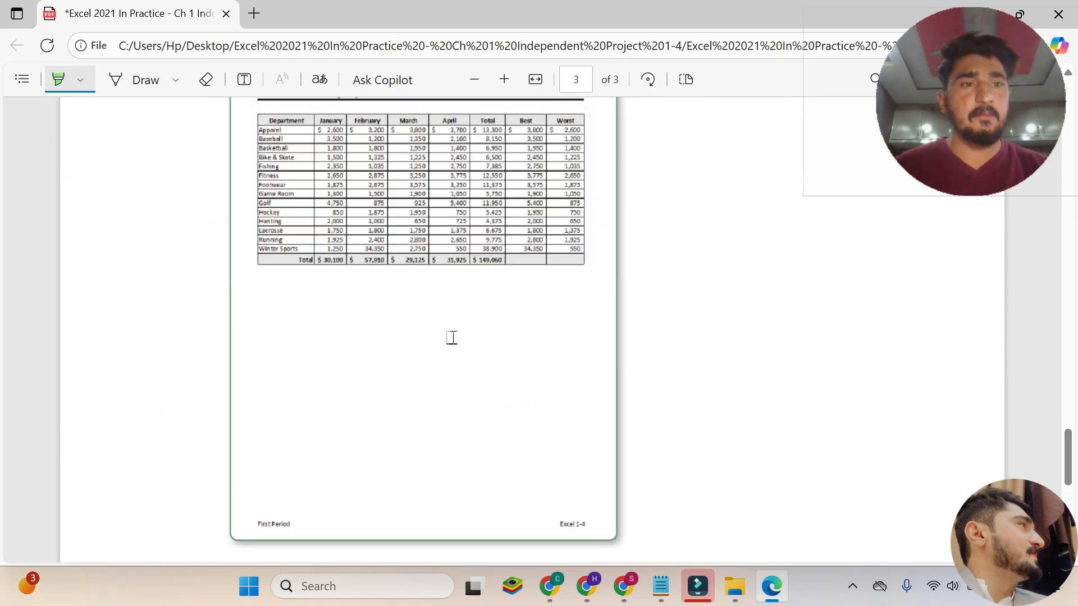
{"action": "scroll", "coordinate": [452, 338], "scroll_direction": "up", "scroll_amount": 15}
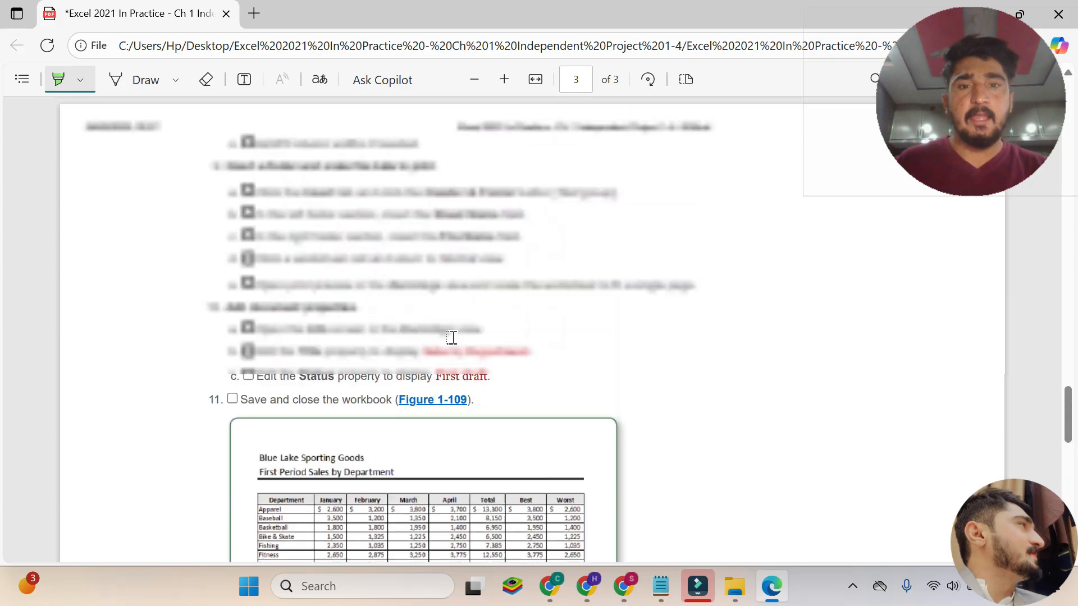
{"action": "scroll", "coordinate": [452, 337], "scroll_direction": "up", "scroll_amount": 5}
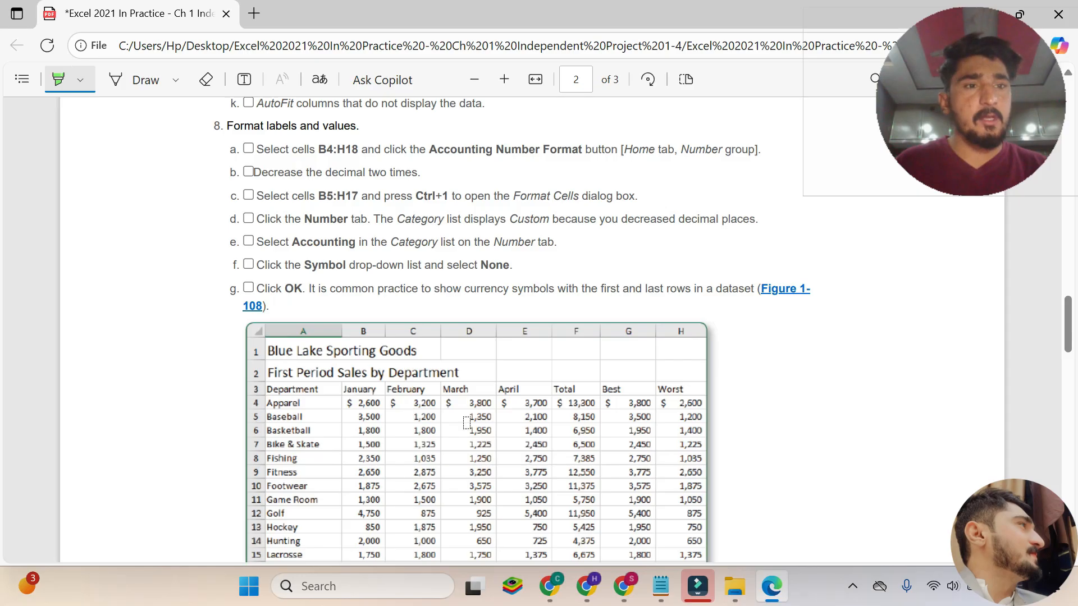
{"action": "scroll", "coordinate": [355, 418], "scroll_direction": "up", "scroll_amount": 7}
{"action": "scroll", "coordinate": [355, 418], "scroll_direction": "up", "scroll_amount": 20}
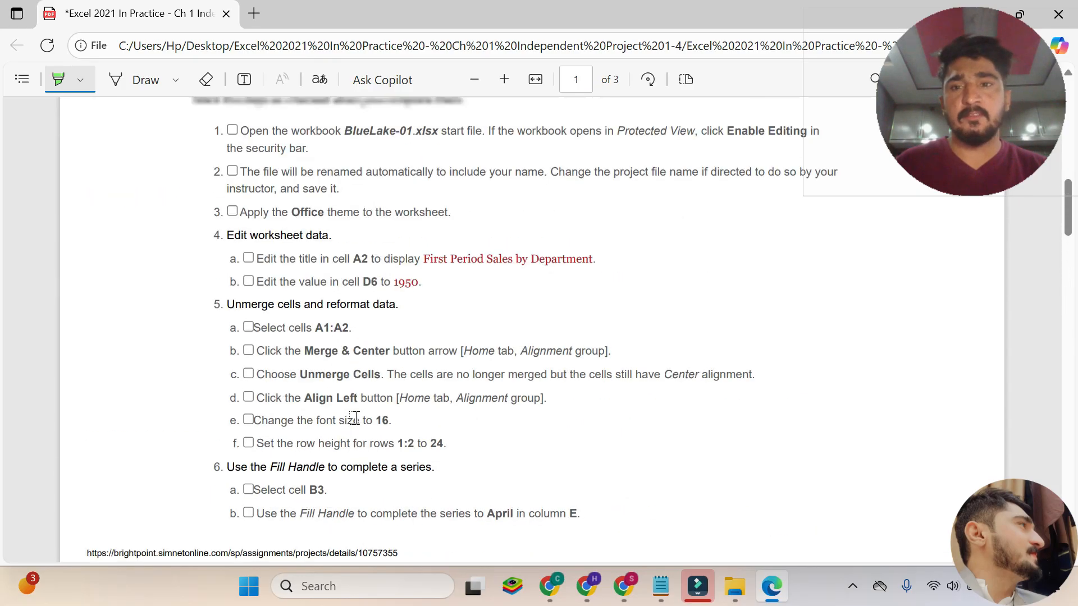
{"action": "scroll", "coordinate": [355, 418], "scroll_direction": "down", "scroll_amount": 2}
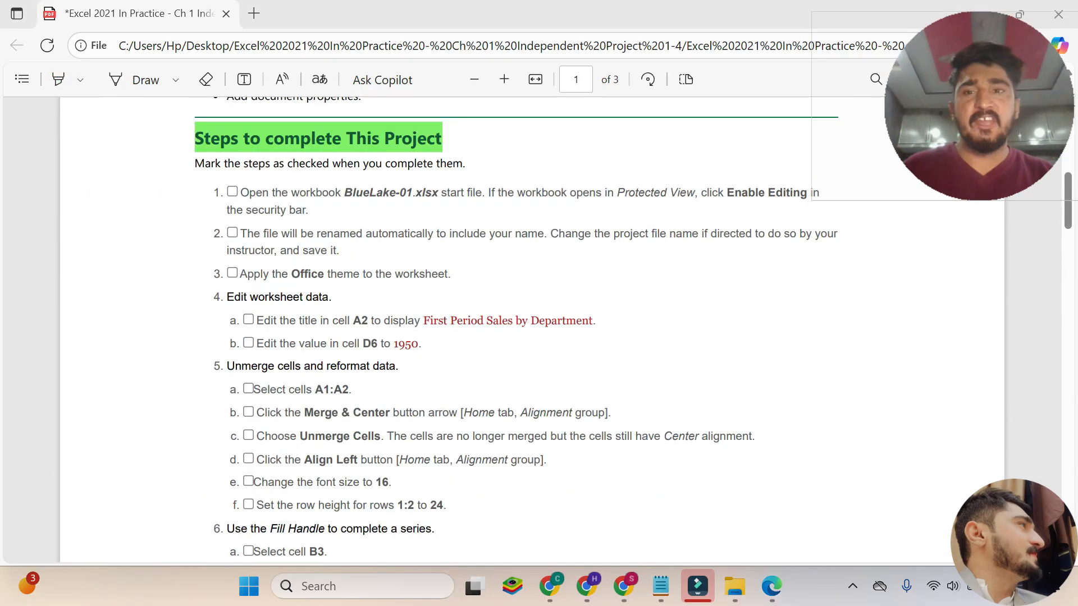
Step: Following instruction 1, open the BlueLake-01 workbook from the Excel 2021 In Practice project folder on the Desktop and enable editing
{"action": "left_click_drag", "start_coordinate": [240, 192], "coordinate": [324, 210]}
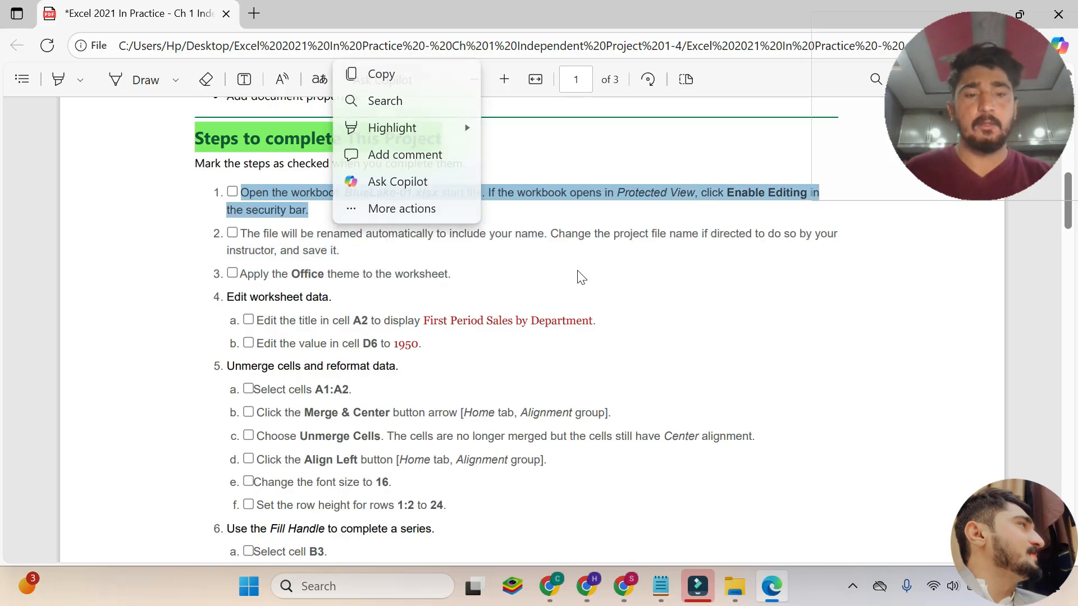
{"action": "left_click", "coordinate": [739, 589]}
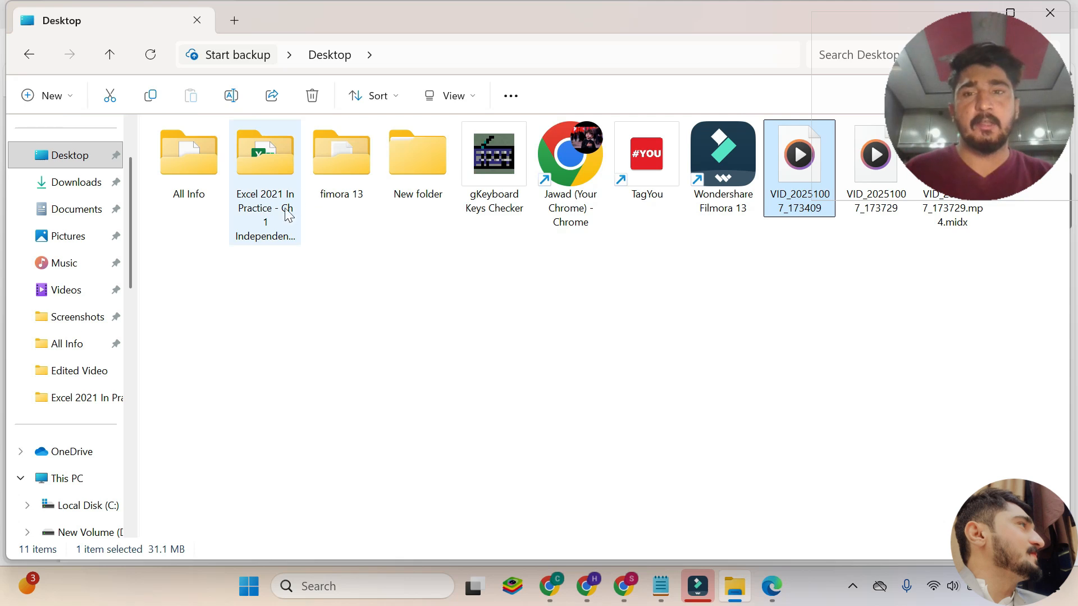
{"action": "double_click", "coordinate": [268, 181]}
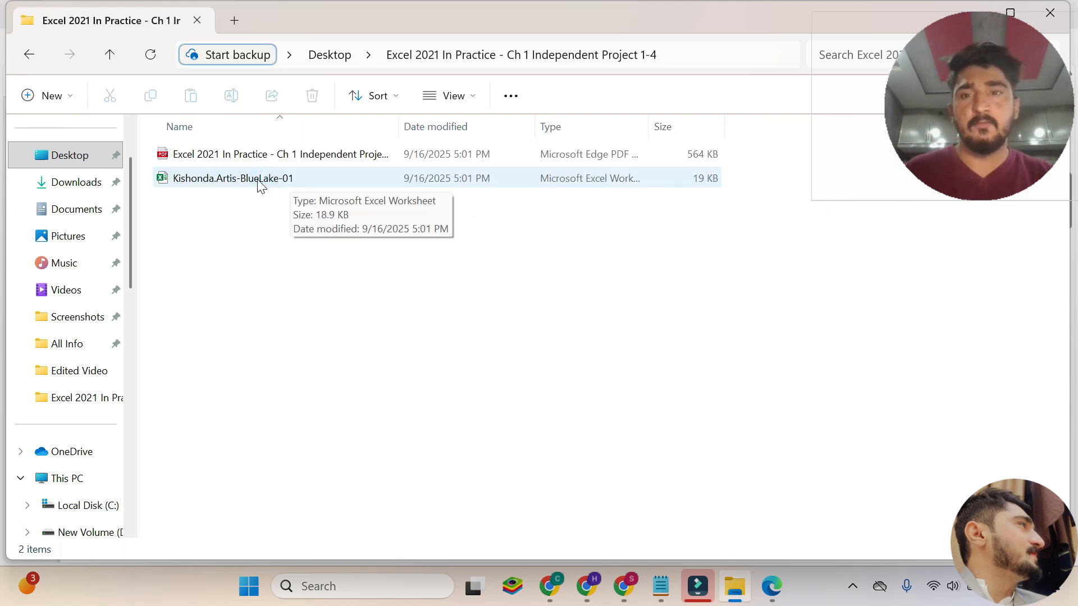
{"action": "left_click", "coordinate": [285, 178]}
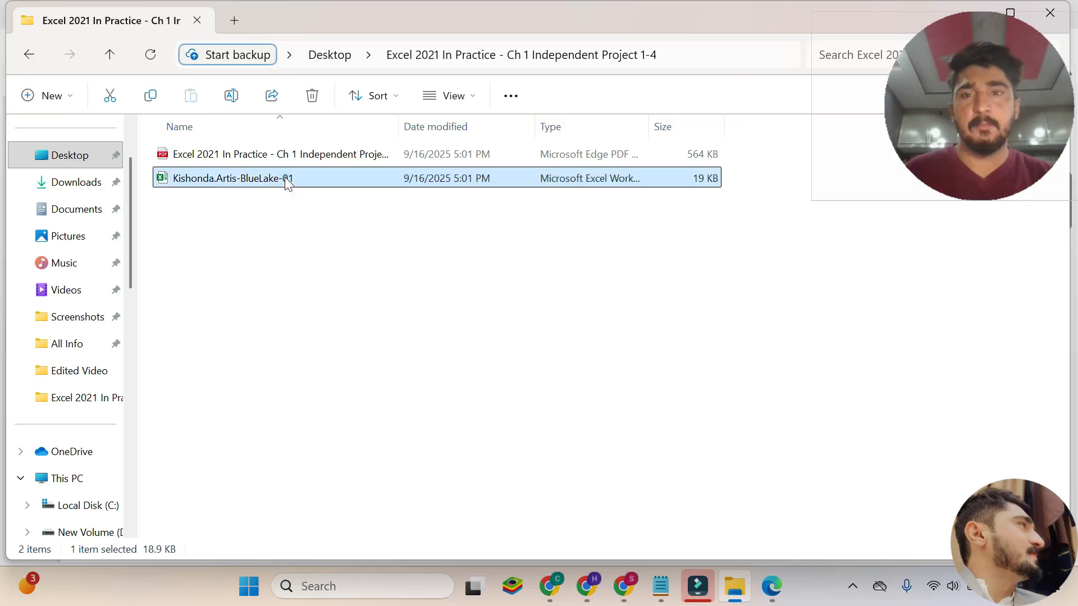
{"action": "double_click", "coordinate": [285, 178]}
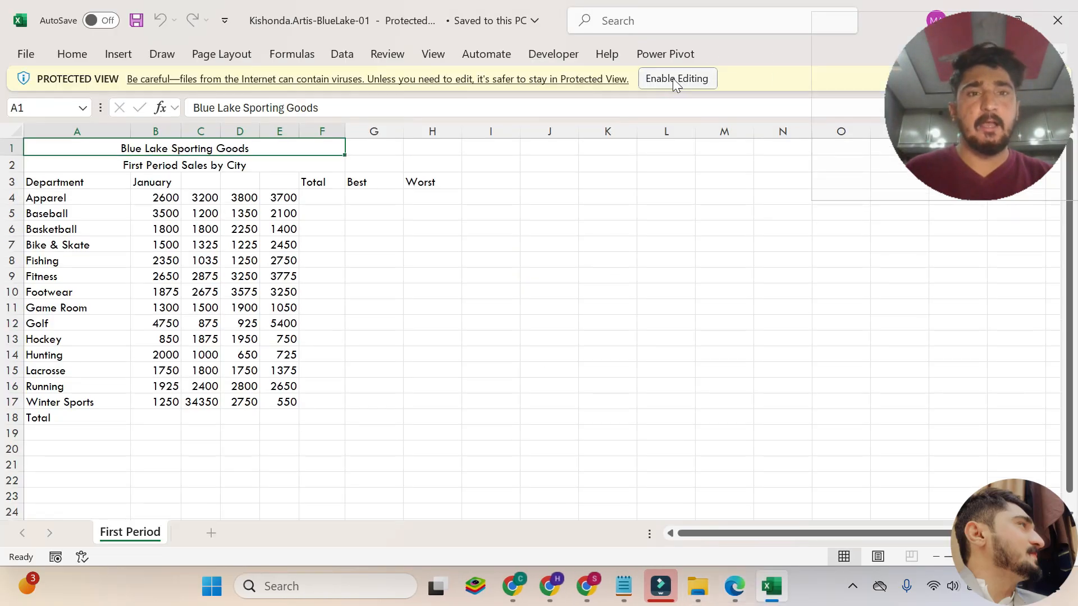
{"action": "left_click", "coordinate": [689, 79]}
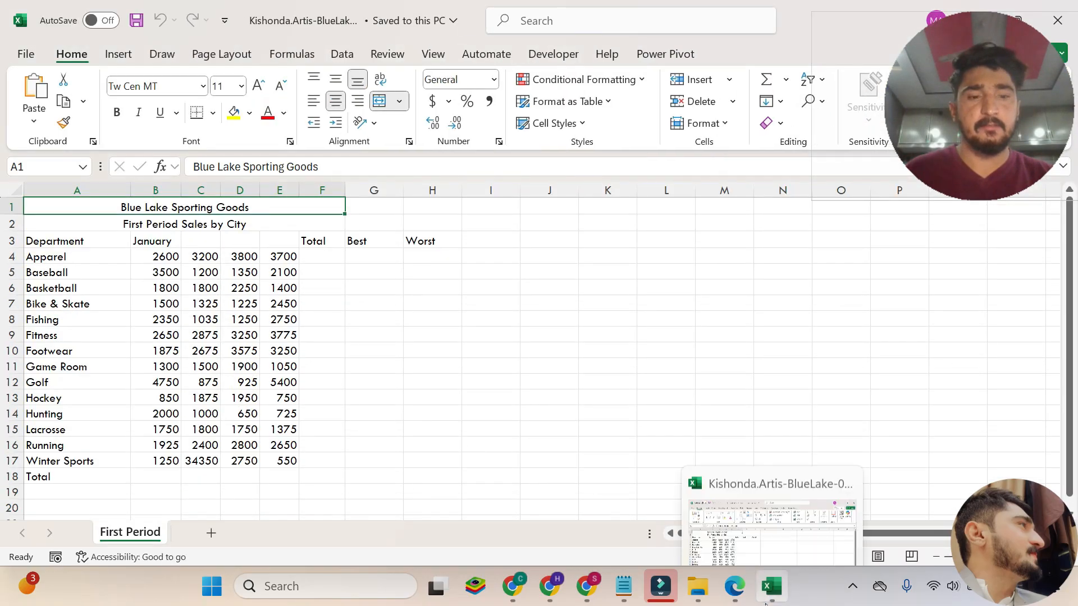
Step: Check instructions 2 and 3 in the project PDF, and apply the Office 2013 - 2022 theme to the workbook in Excel
{"action": "left_click", "coordinate": [734, 586]}
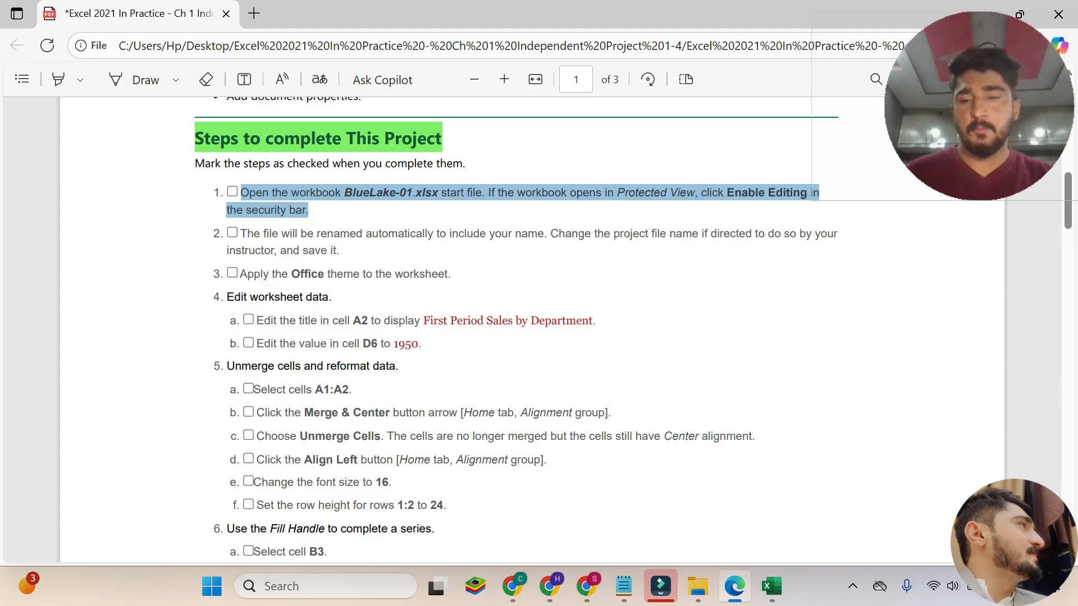
{"action": "left_click", "coordinate": [300, 220]}
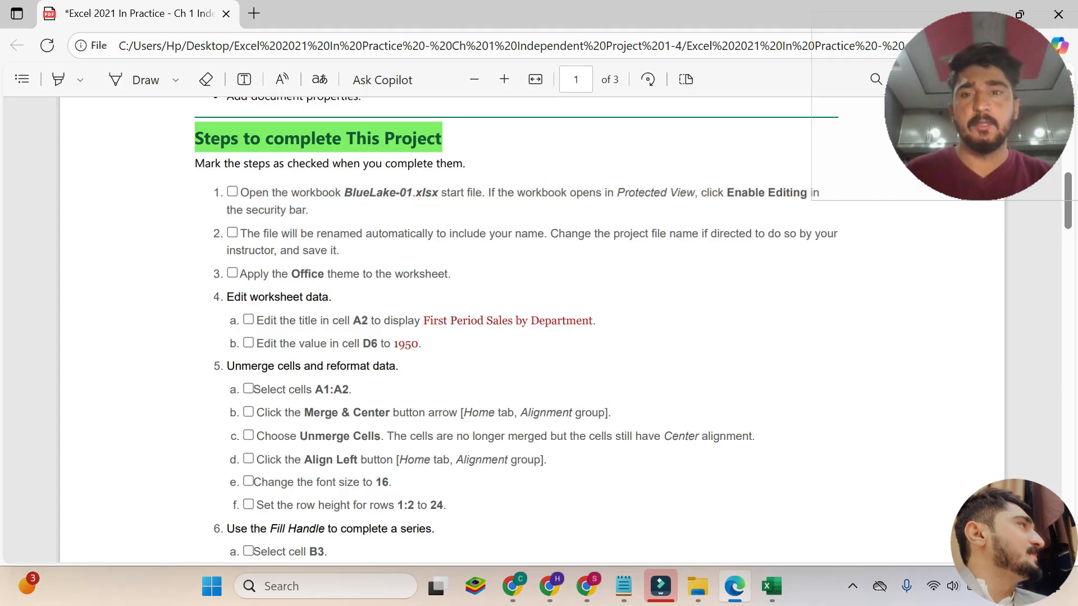
{"action": "left_click_drag", "start_coordinate": [240, 233], "coordinate": [375, 254]}
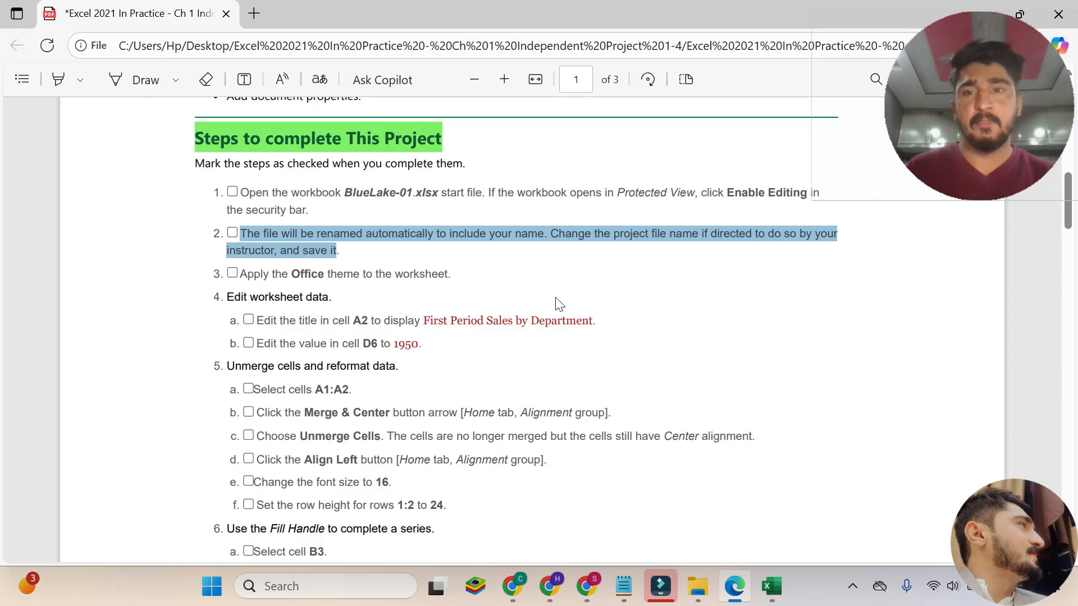
{"action": "left_click", "coordinate": [463, 268]}
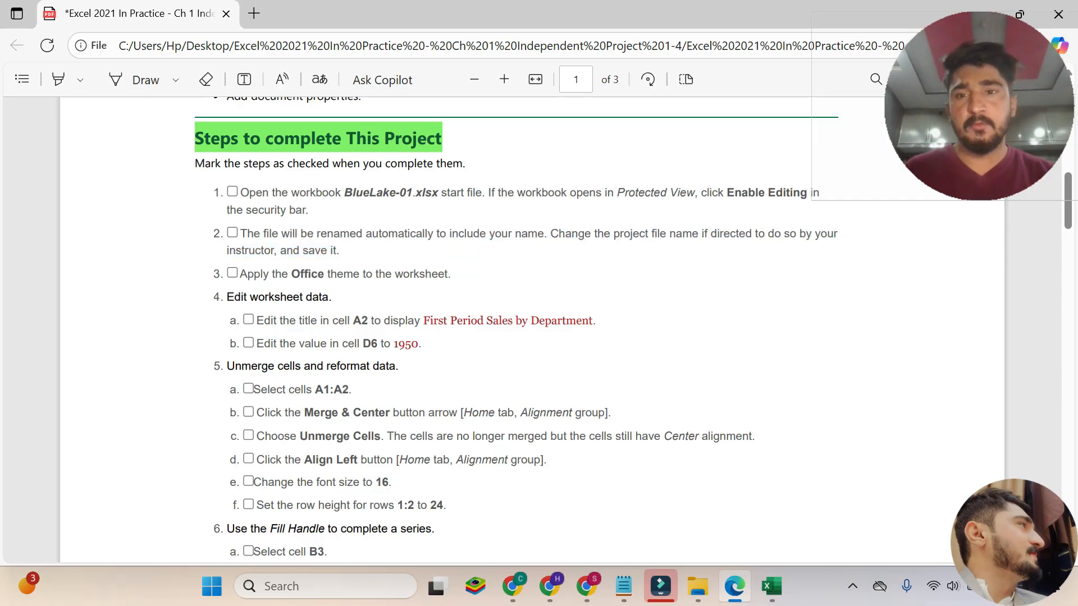
{"action": "left_click_drag", "start_coordinate": [241, 274], "coordinate": [451, 273]}
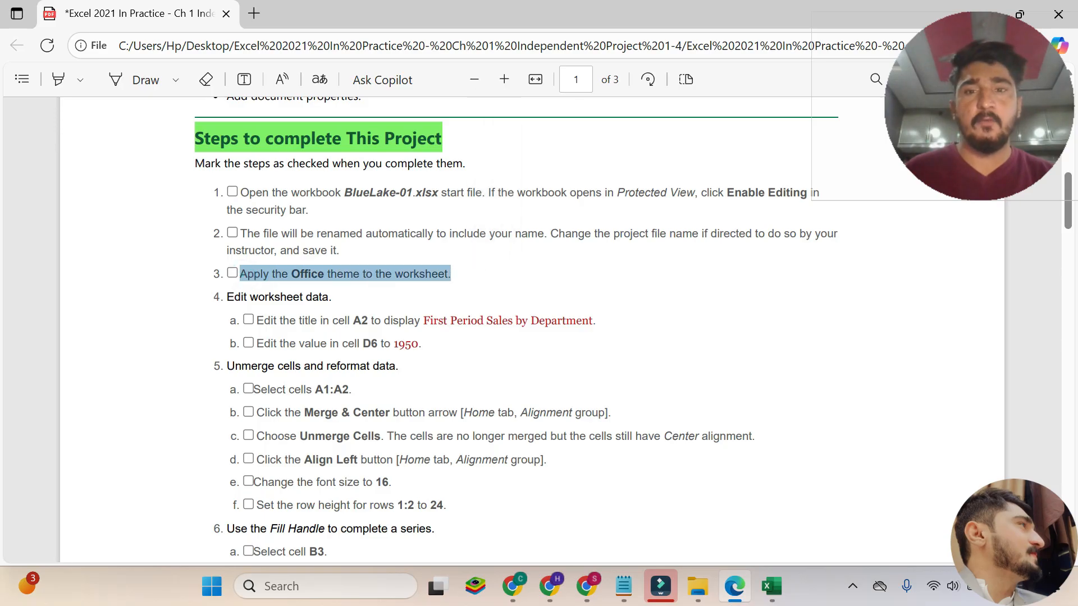
{"action": "left_click", "coordinate": [785, 585]}
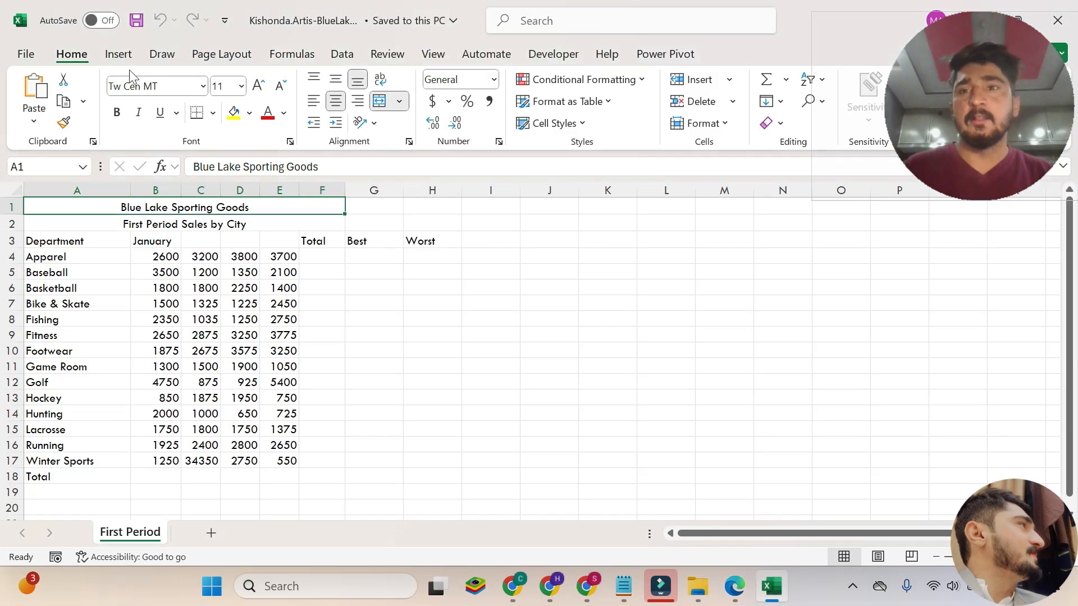
{"action": "left_click", "coordinate": [286, 55]}
{"action": "left_click", "coordinate": [212, 55]}
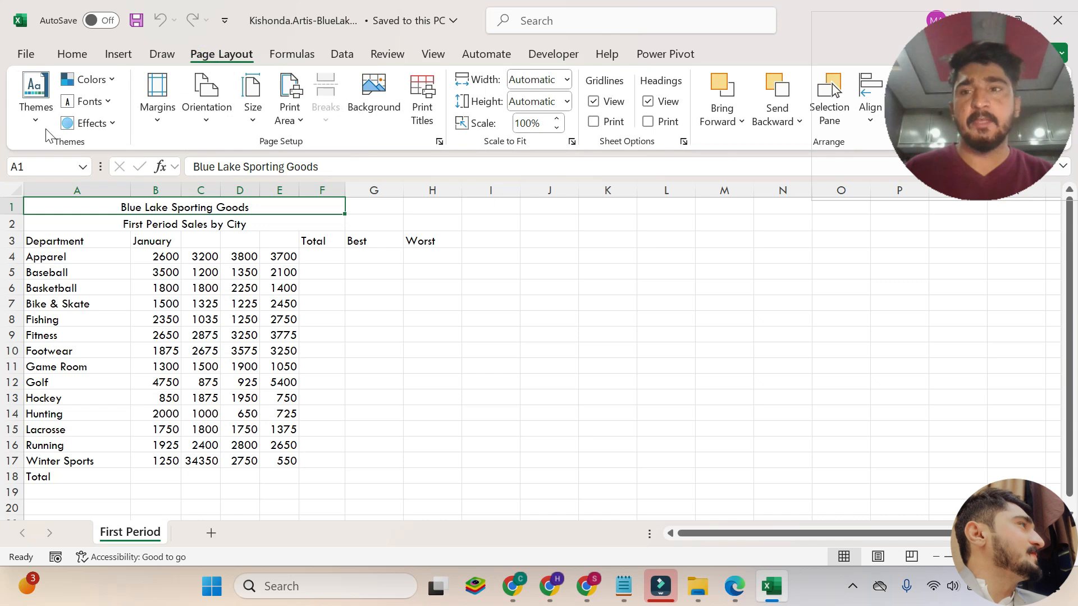
{"action": "left_click", "coordinate": [36, 93]}
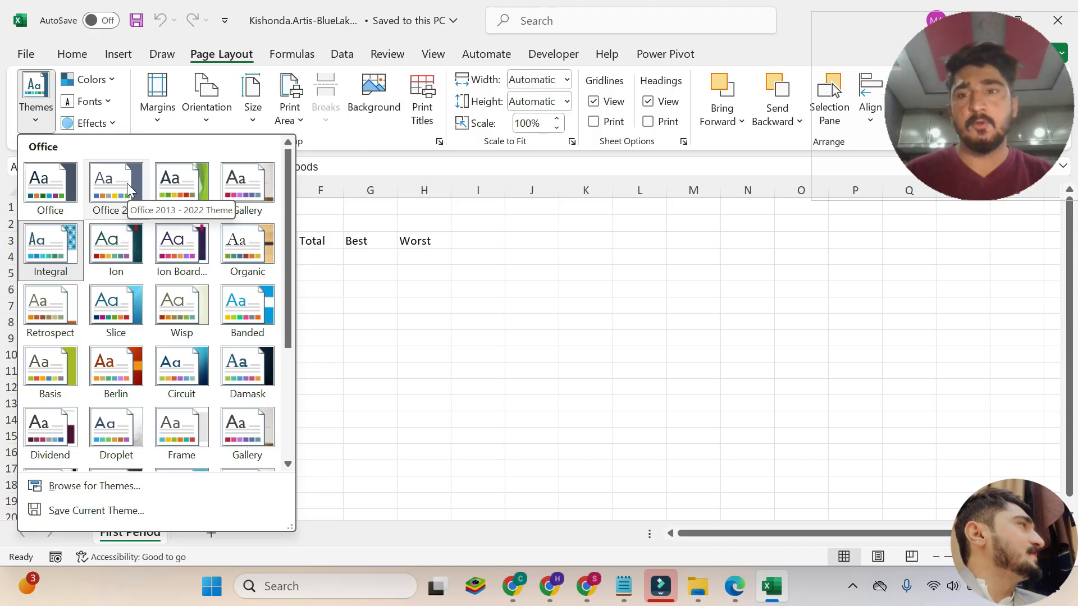
{"action": "left_click", "coordinate": [128, 190]}
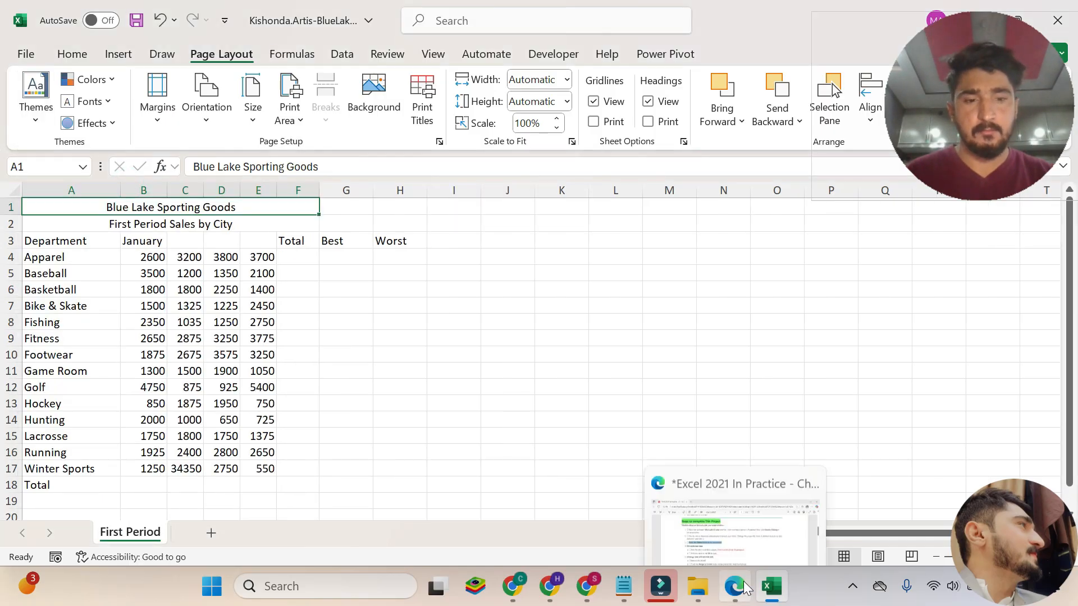
Step: Switch to the project PDF in Edge and copy the title "First Period Sales by Department" from instruction 4a
{"action": "left_click", "coordinate": [746, 588]}
{"action": "left_click", "coordinate": [418, 306]}
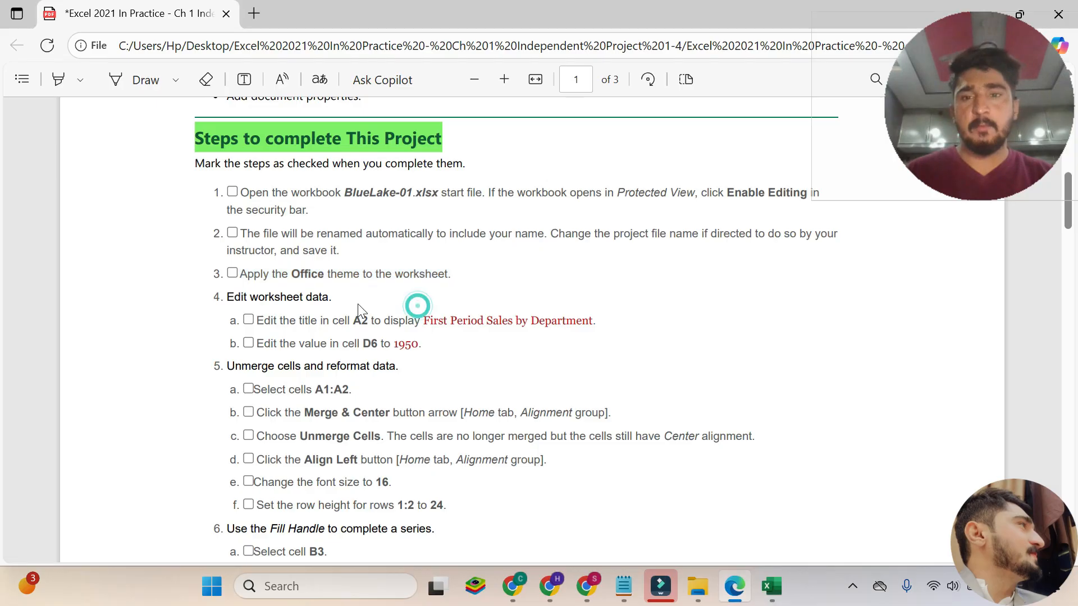
{"action": "left_click", "coordinate": [329, 298]}
{"action": "left_click_drag", "start_coordinate": [329, 298], "coordinate": [221, 298]}
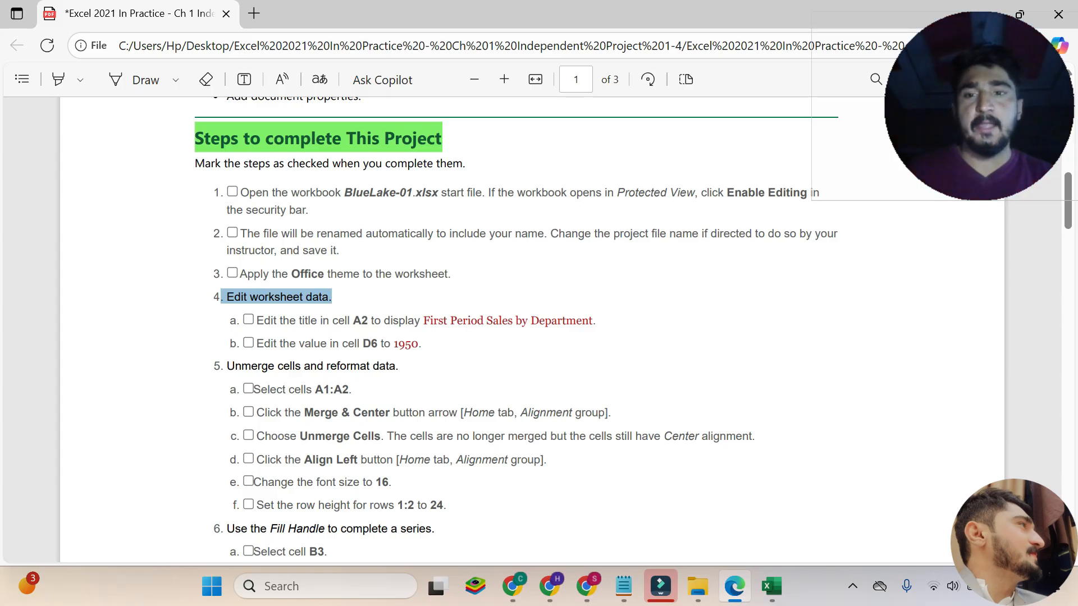
{"action": "left_click_drag", "start_coordinate": [256, 320], "coordinate": [595, 324]}
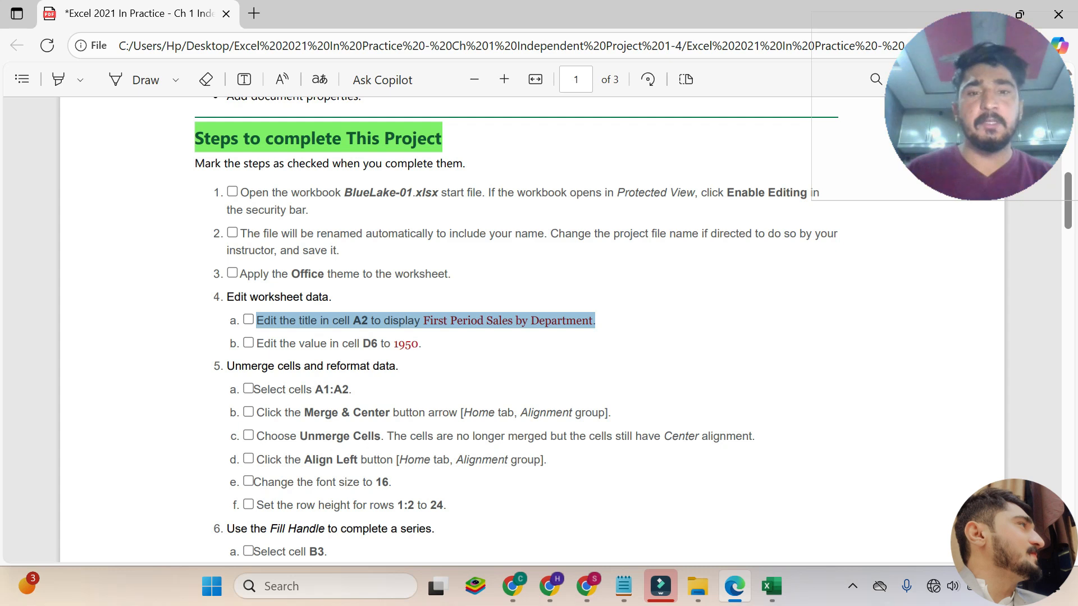
{"action": "left_click", "coordinate": [579, 311]}
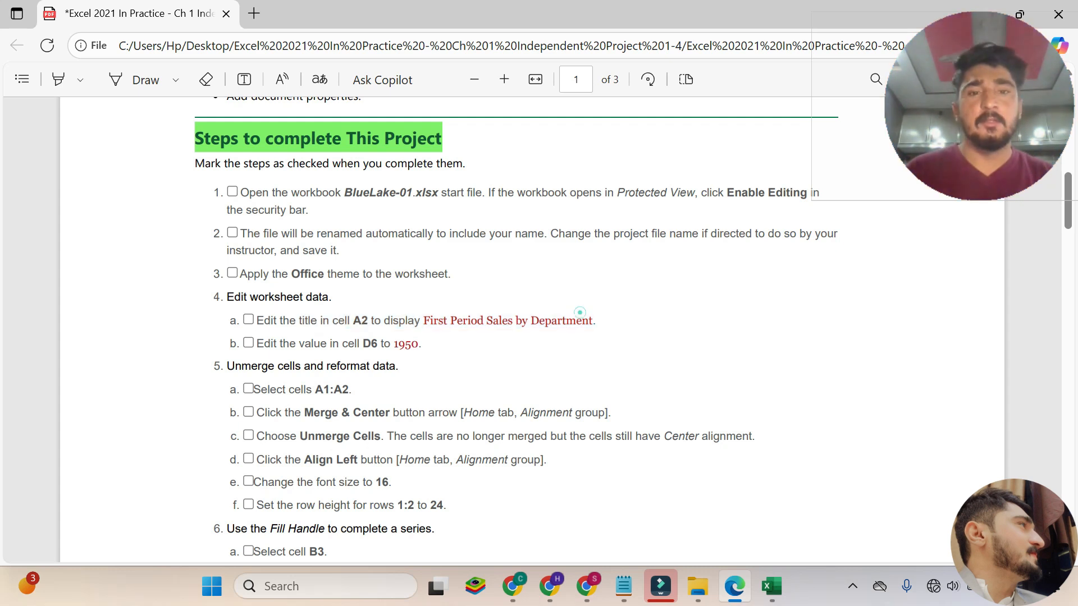
{"action": "left_click_drag", "start_coordinate": [593, 320], "coordinate": [422, 320]}
{"action": "key", "text": "ctrl+c"}
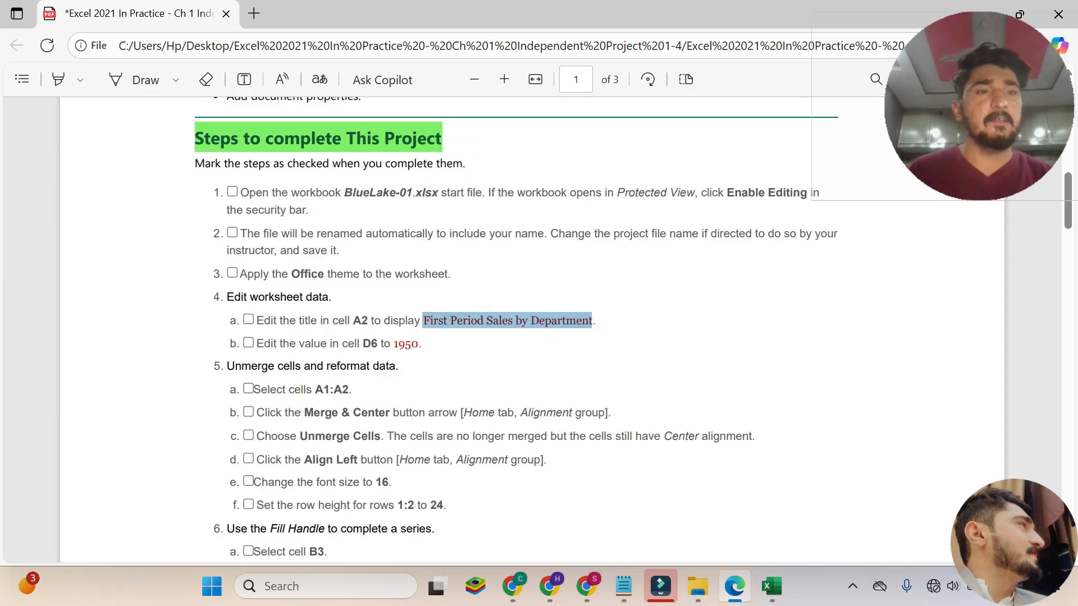
Step: Switch to Excel and replace the title in cell A2 with the copied text "First Period Sales by Department"
{"action": "left_click", "coordinate": [772, 586]}
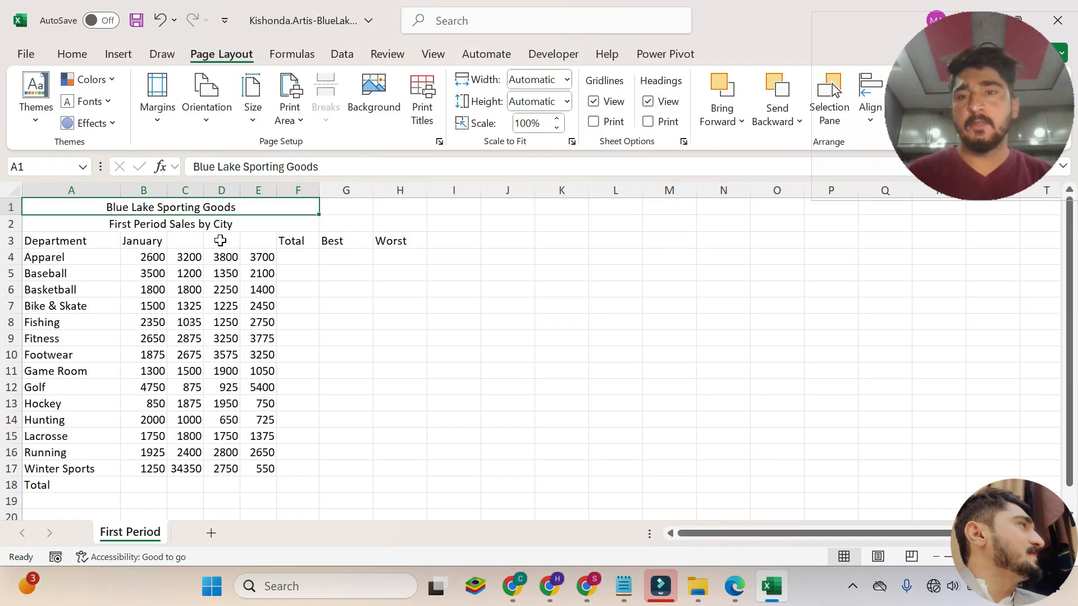
{"action": "left_click", "coordinate": [154, 243]}
{"action": "left_click", "coordinate": [155, 224]}
{"action": "left_click", "coordinate": [337, 166]}
{"action": "left_click_drag", "start_coordinate": [337, 166], "coordinate": [193, 167]}
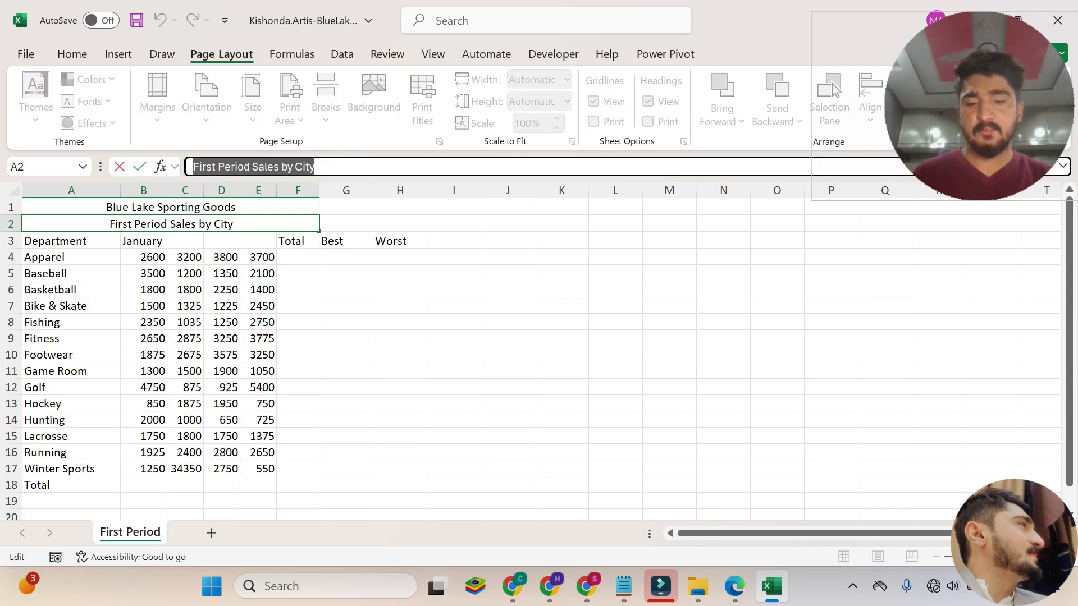
{"action": "key", "text": "ctrl+v"}
{"action": "key", "text": "Return"}
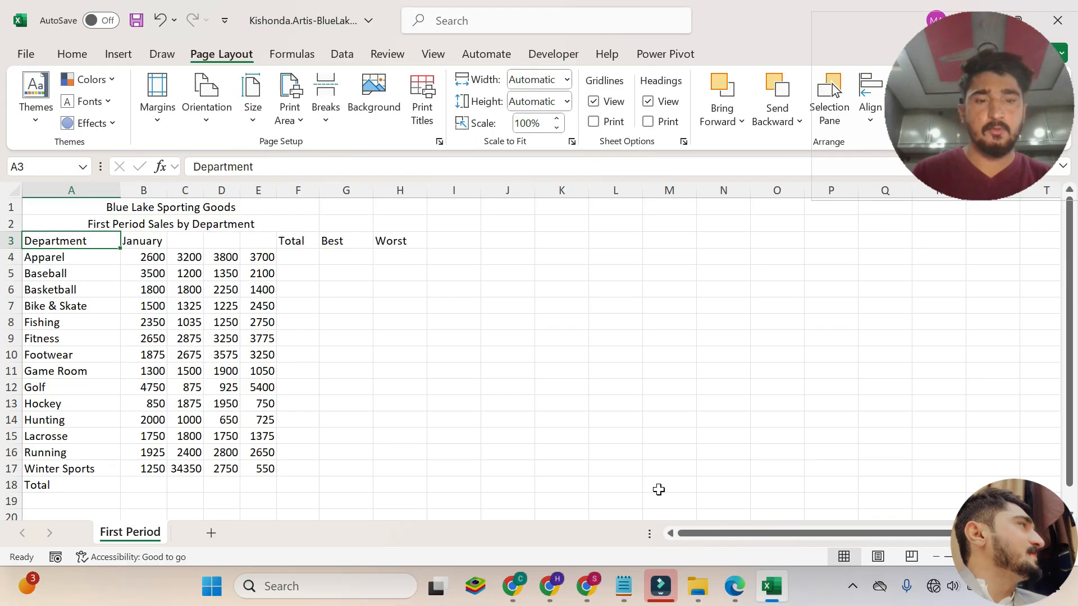
Step: Switch to the project PDF in Edge, read instruction 4b, and copy the value 1950 given for cell D6
{"action": "left_click", "coordinate": [732, 600]}
{"action": "left_click", "coordinate": [422, 294]}
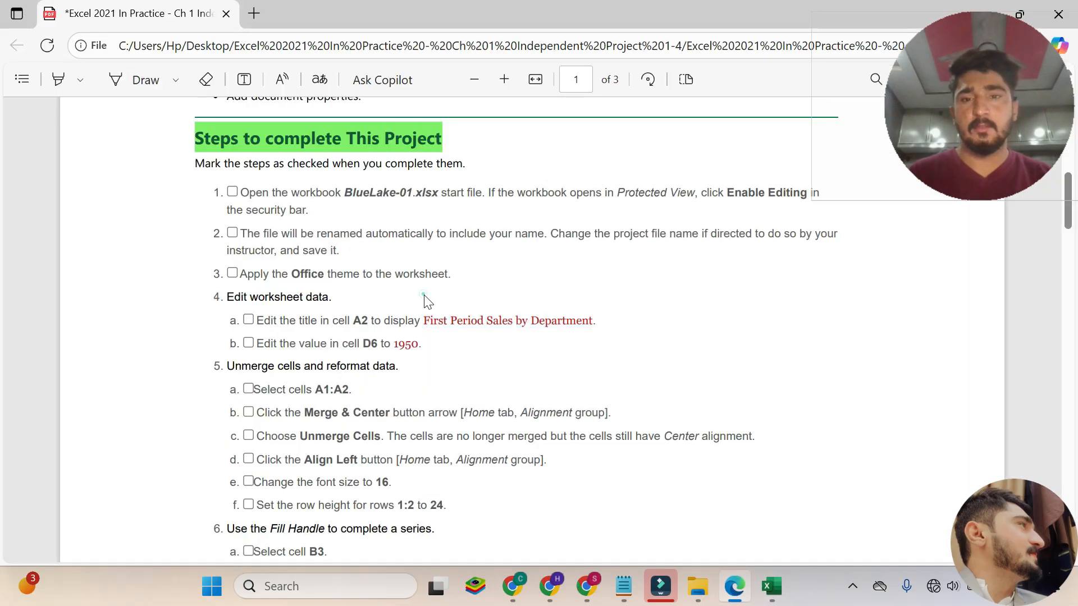
{"action": "left_click_drag", "start_coordinate": [247, 343], "coordinate": [422, 344]}
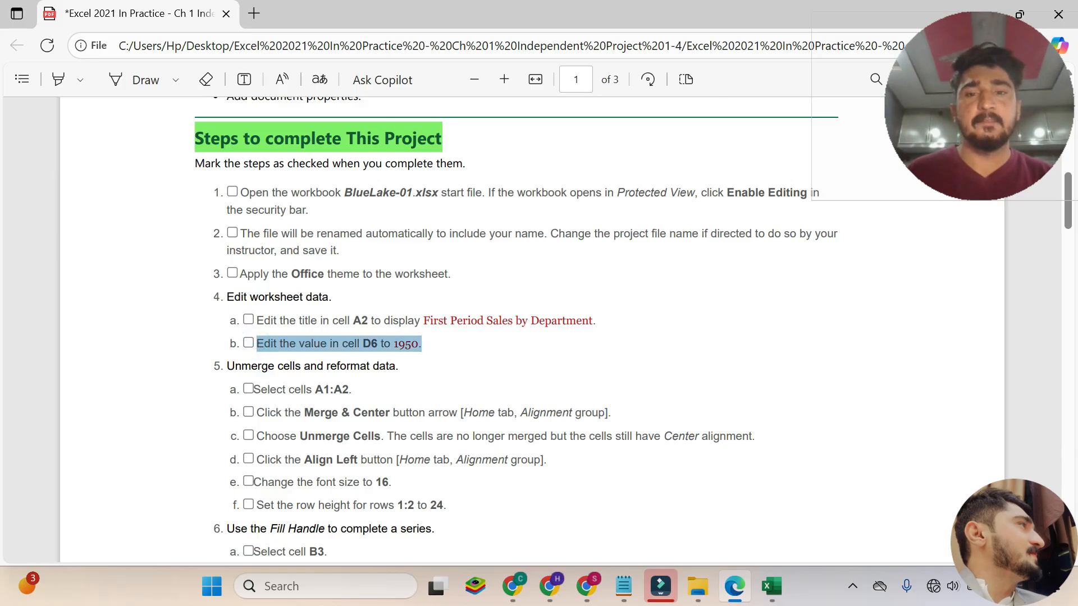
{"action": "left_click", "coordinate": [421, 347]}
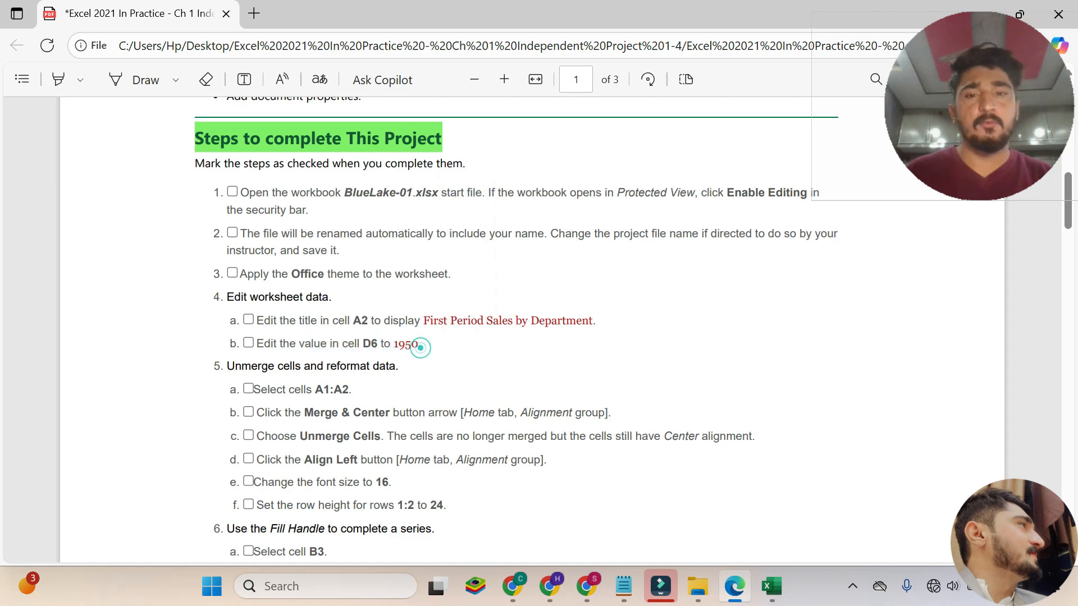
{"action": "left_click_drag", "start_coordinate": [419, 344], "coordinate": [393, 345]}
{"action": "key", "text": "ctrl+c"}
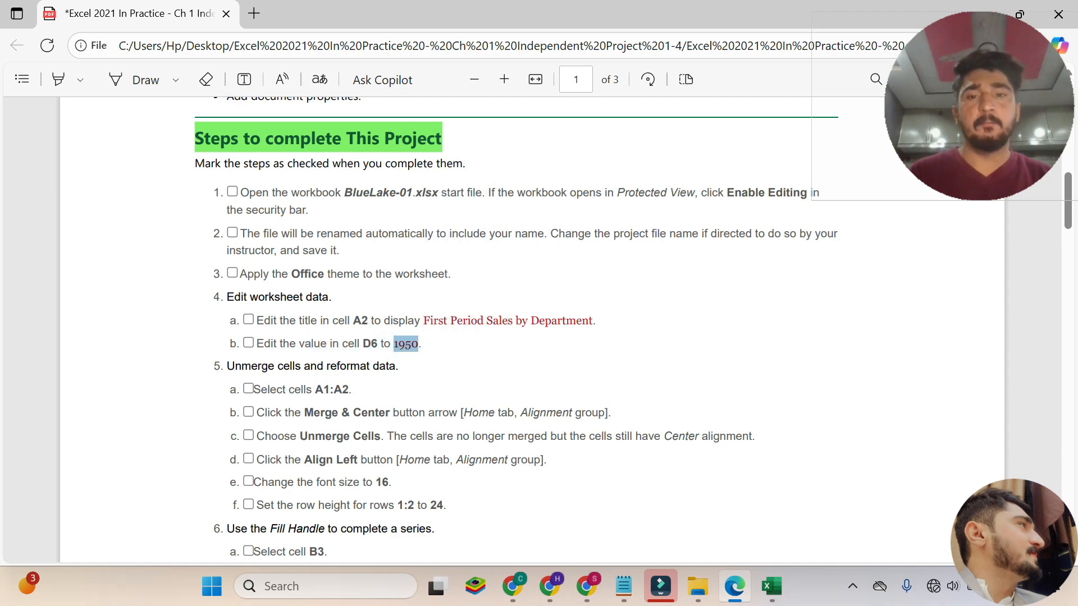
Step: Switch to Excel and replace the value in cell D6 with the copied 1950
{"action": "left_click", "coordinate": [772, 586]}
{"action": "left_click", "coordinate": [227, 288]}
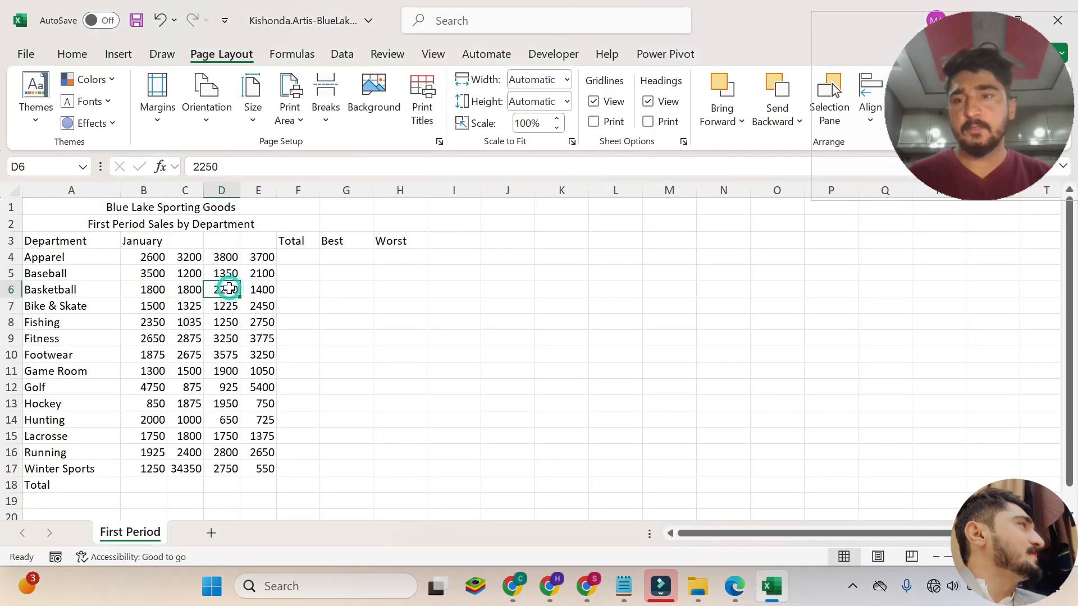
{"action": "left_click_drag", "start_coordinate": [206, 167], "coordinate": [175, 166]}
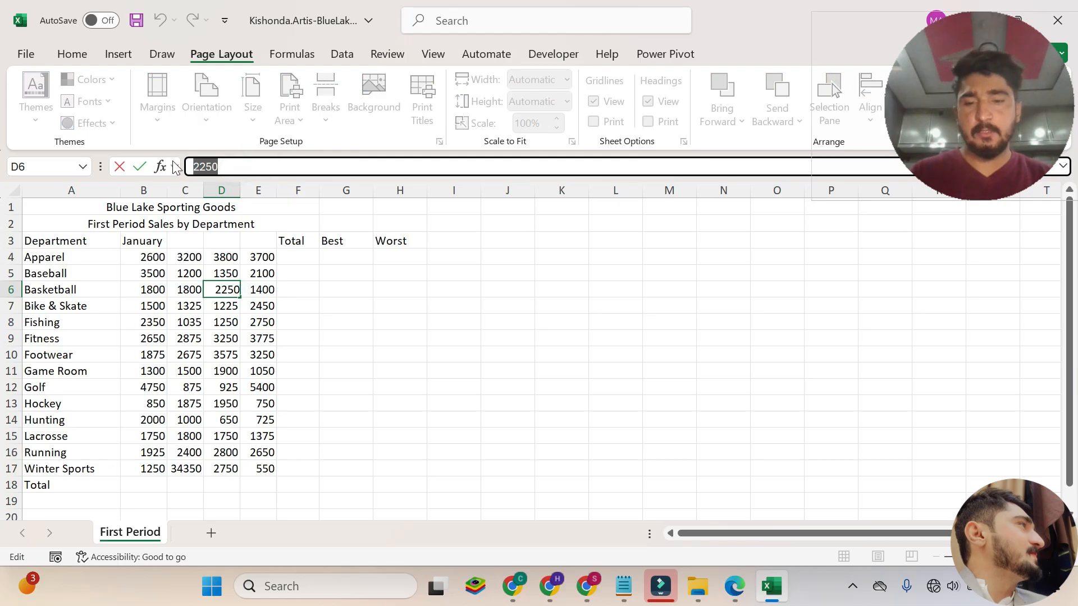
{"action": "key", "text": "ctrl+v"}
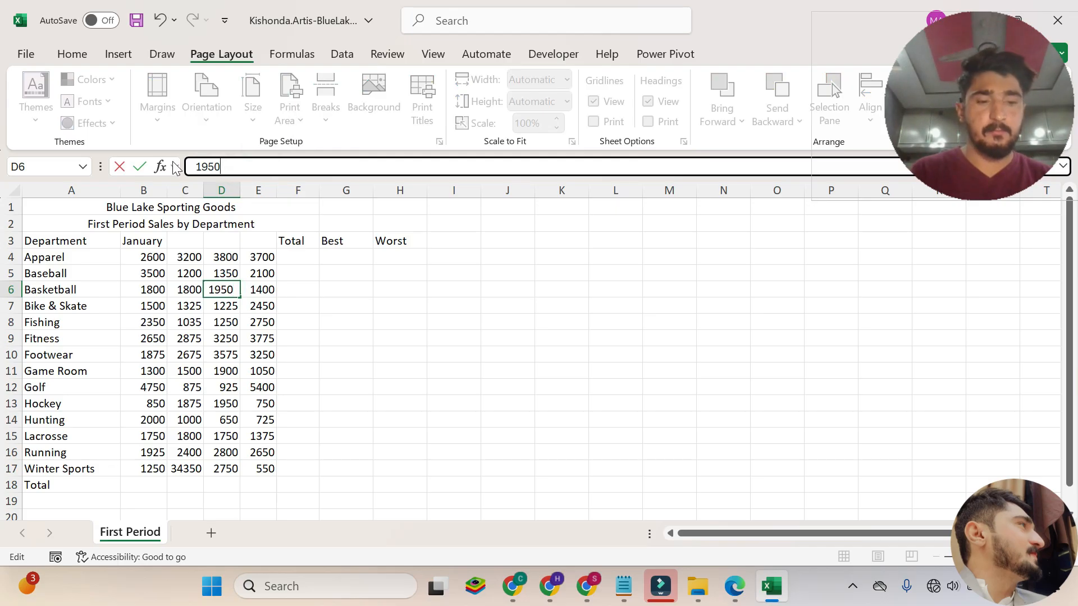
{"action": "key", "text": "Return"}
Step: Check instruction 5a in the project PDF in Edge, and select the title cells A1:A2 in Excel
{"action": "left_click", "coordinate": [735, 586]}
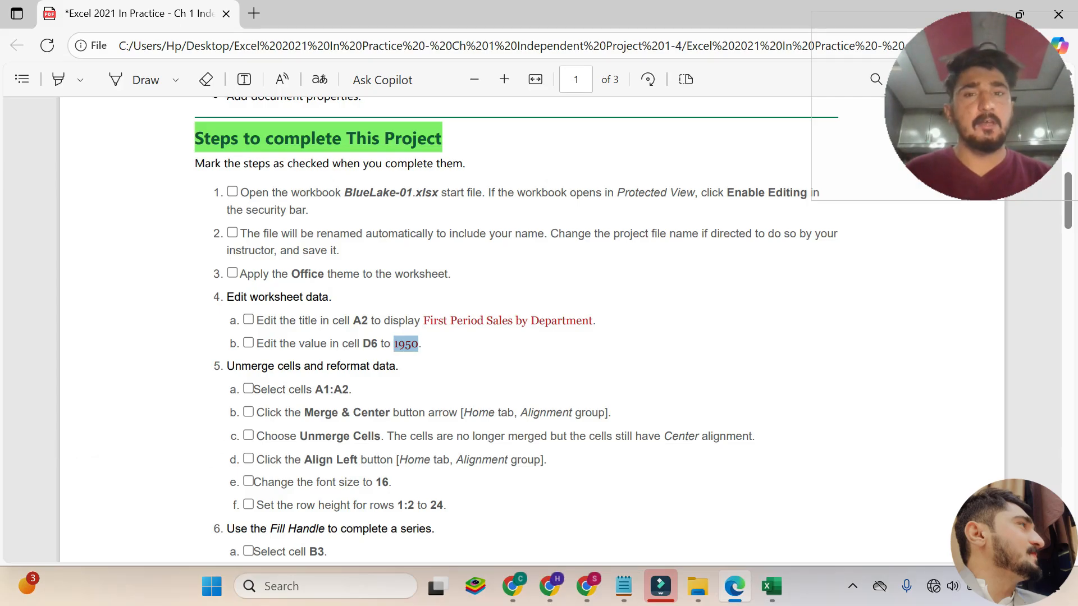
{"action": "triple_click", "coordinate": [241, 371]}
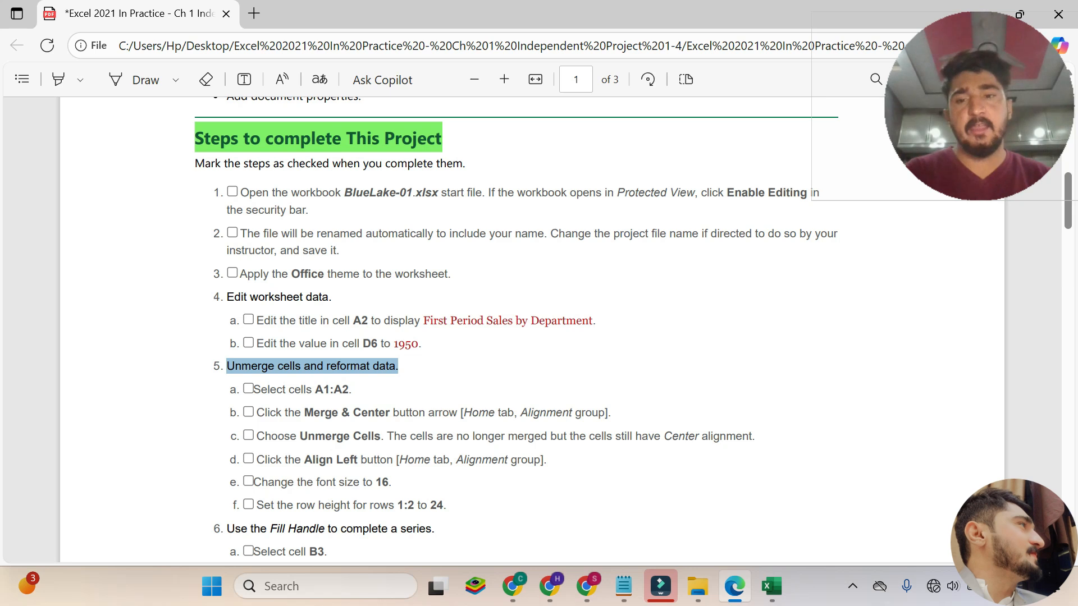
{"action": "left_click_drag", "start_coordinate": [353, 389], "coordinate": [252, 390]}
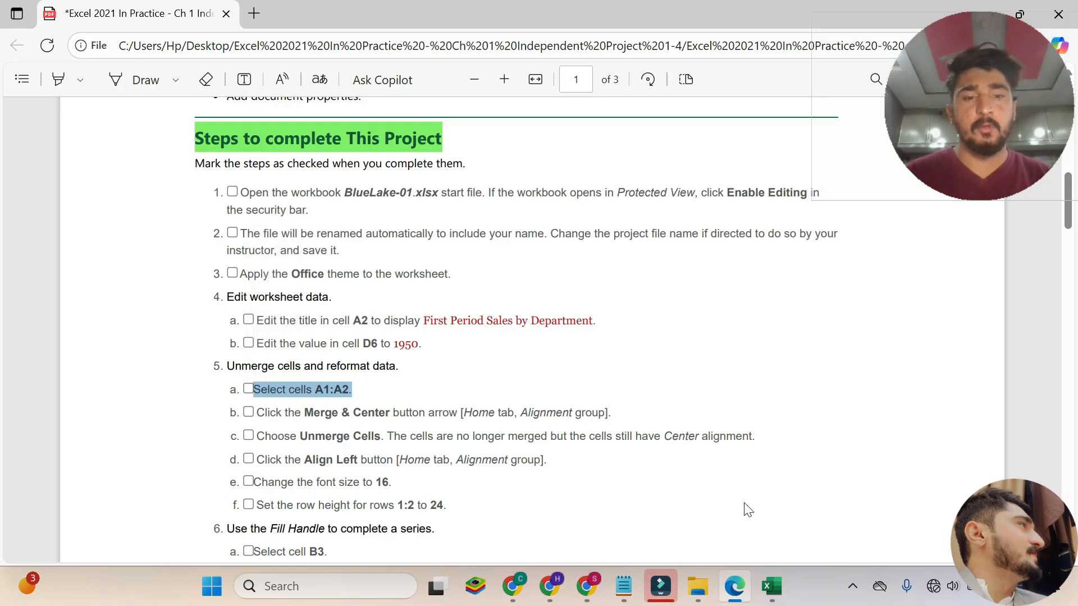
{"action": "left_click", "coordinate": [772, 585]}
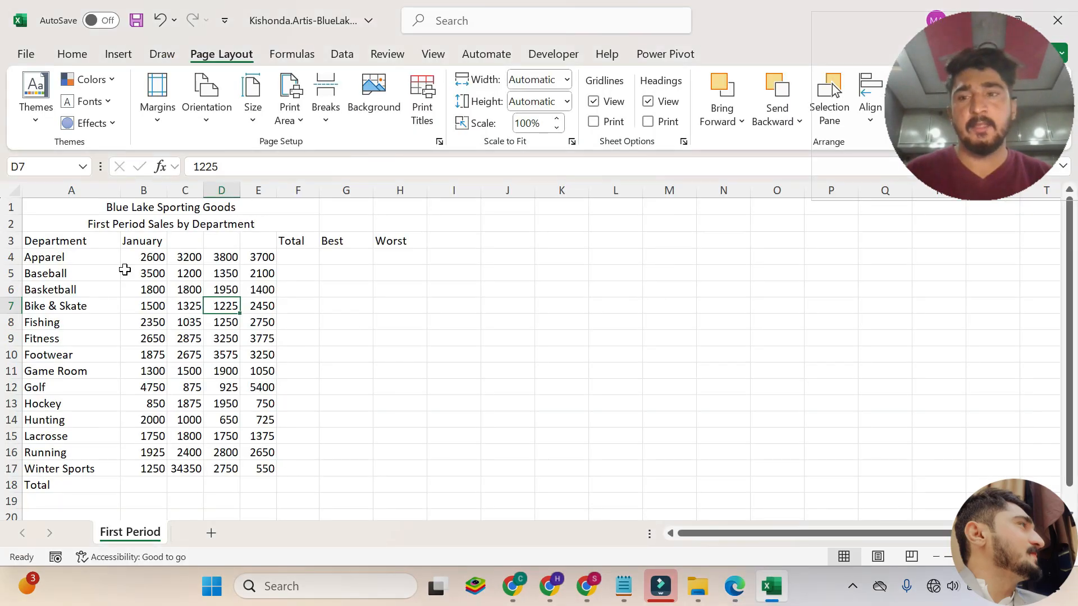
{"action": "left_click_drag", "start_coordinate": [79, 207], "coordinate": [87, 224]}
Step: Read instruction 5b in the project PDF in Edge, and view the Merge & Center options for cells A1:A2 in Excel
{"action": "left_click", "coordinate": [730, 595]}
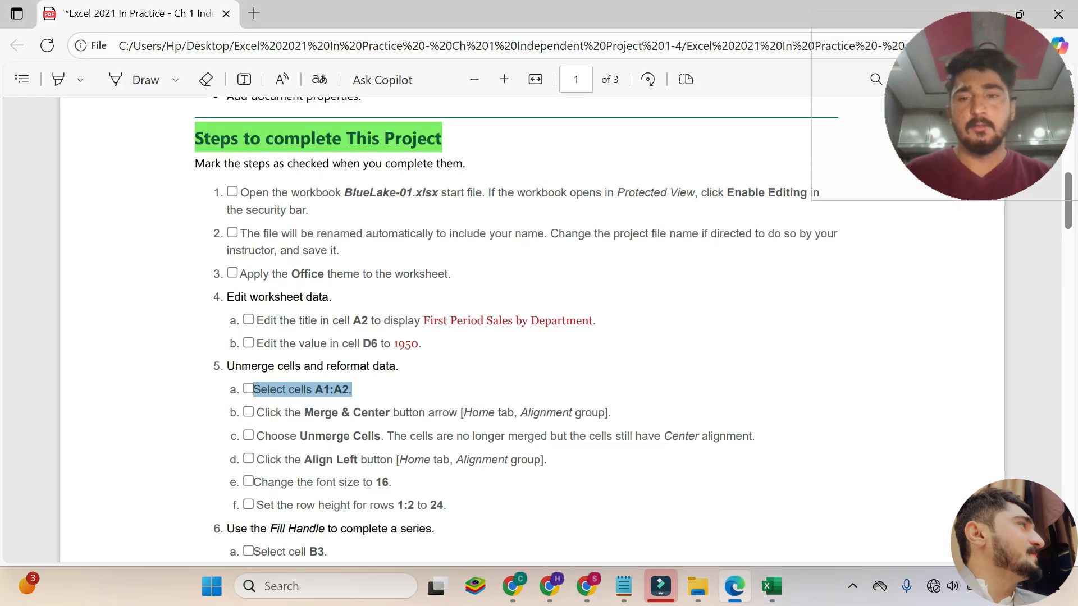
{"action": "left_click_drag", "start_coordinate": [256, 413], "coordinate": [610, 414]}
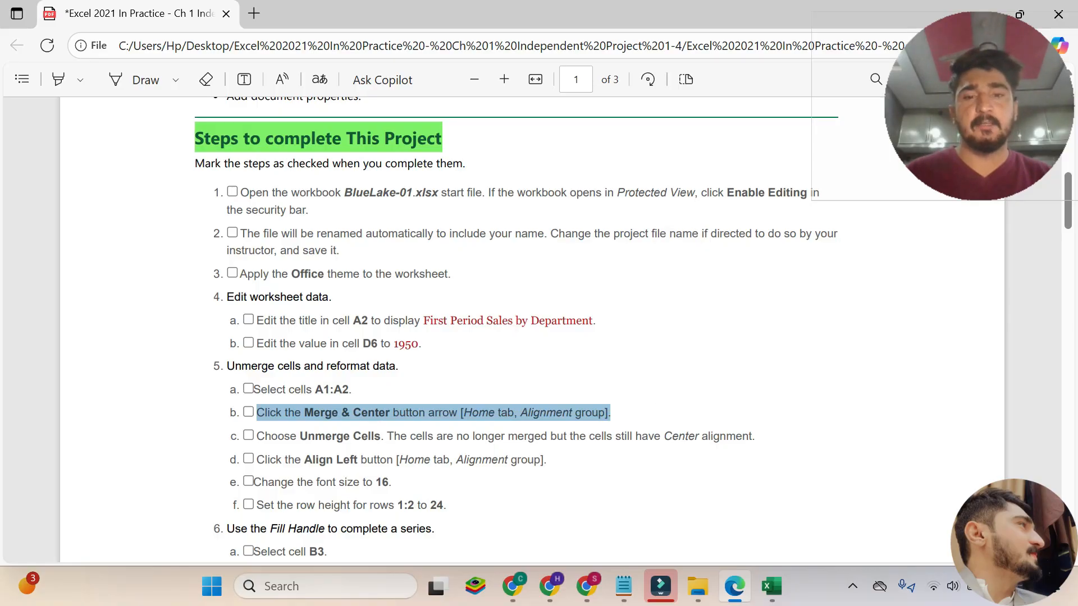
{"action": "left_click", "coordinate": [772, 586]}
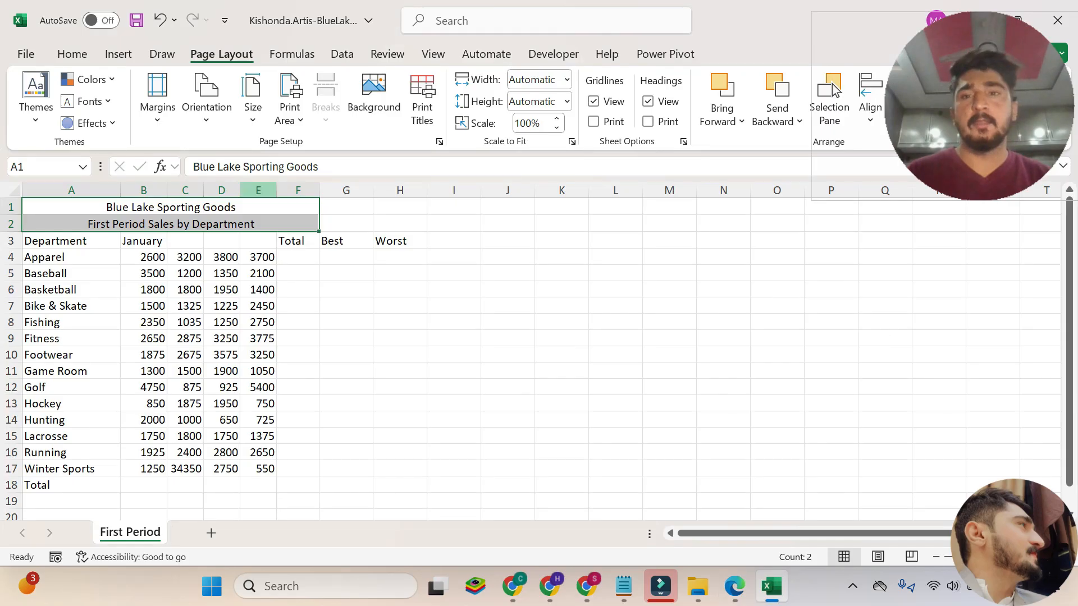
{"action": "left_click", "coordinate": [72, 53]}
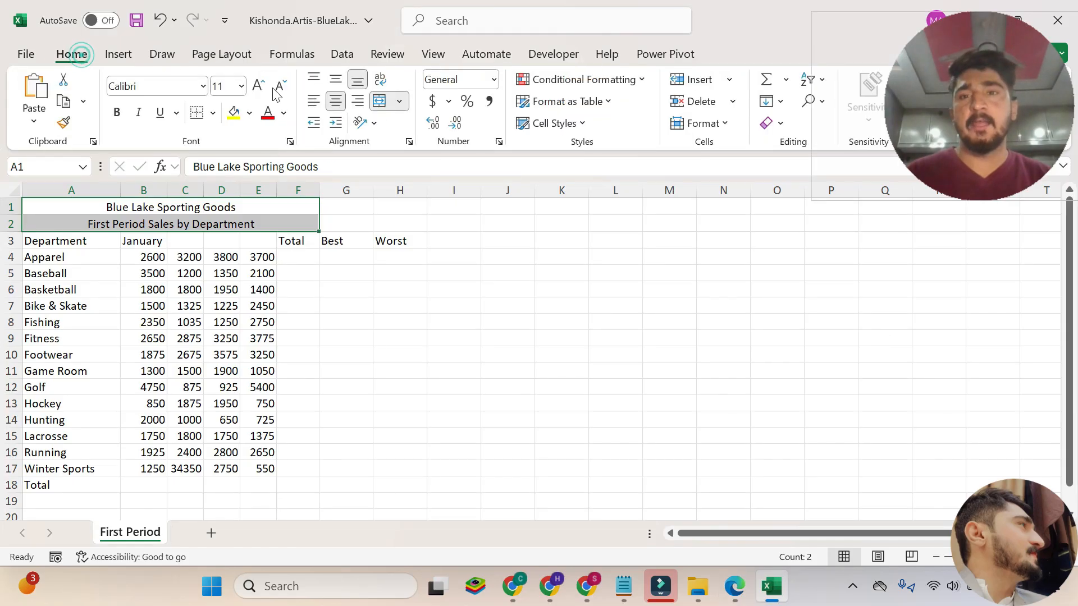
{"action": "left_click", "coordinate": [399, 102]}
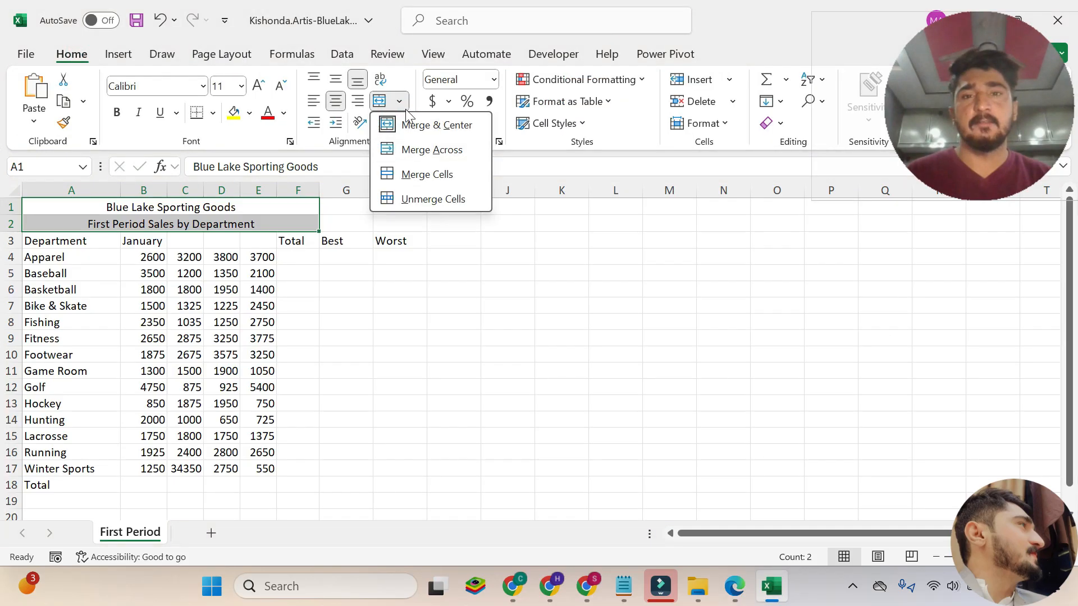
{"action": "left_click", "coordinate": [402, 105]}
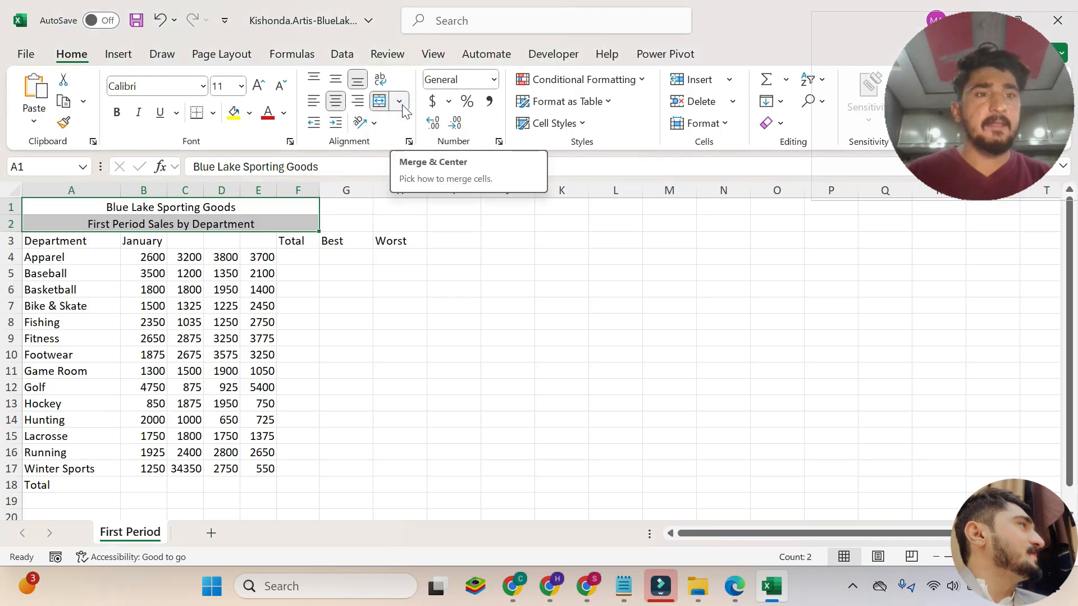
{"action": "left_click", "coordinate": [402, 105]}
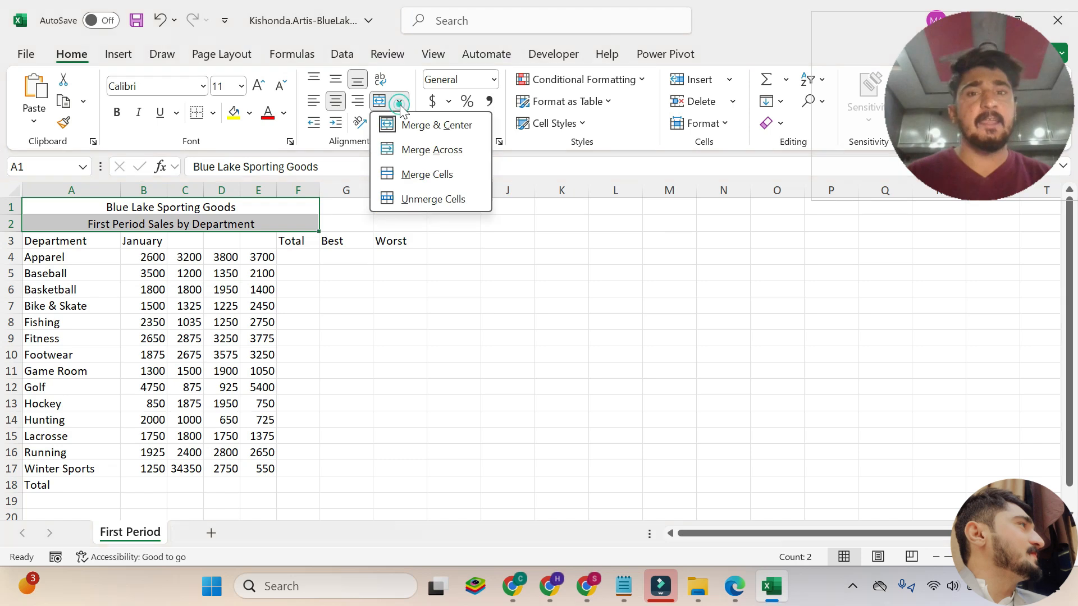
{"action": "left_click", "coordinate": [400, 106]}
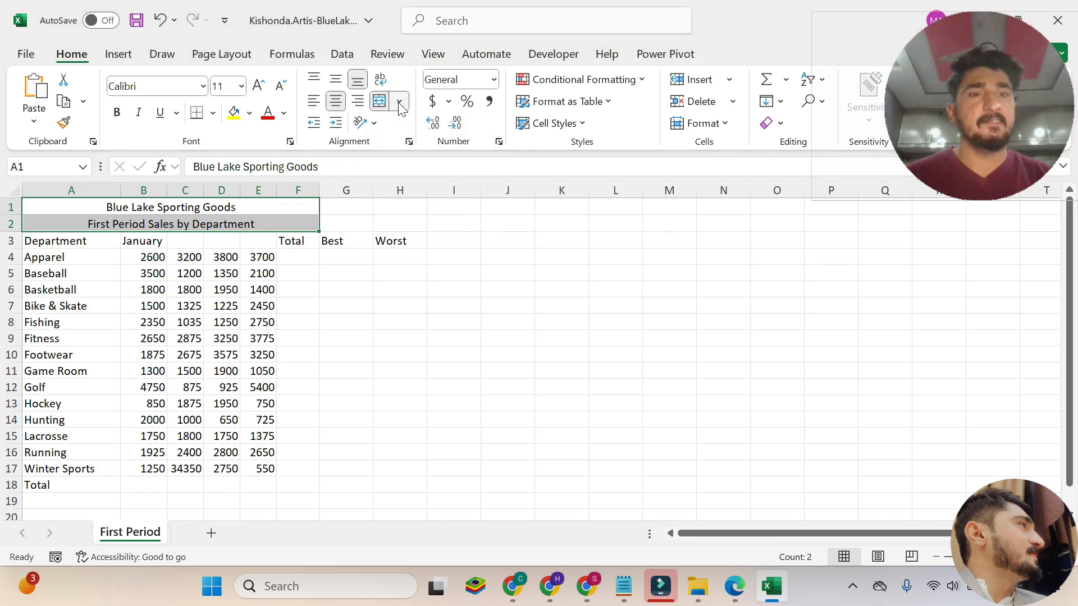
{"action": "left_click", "coordinate": [400, 106]}
{"action": "left_click", "coordinate": [400, 105]}
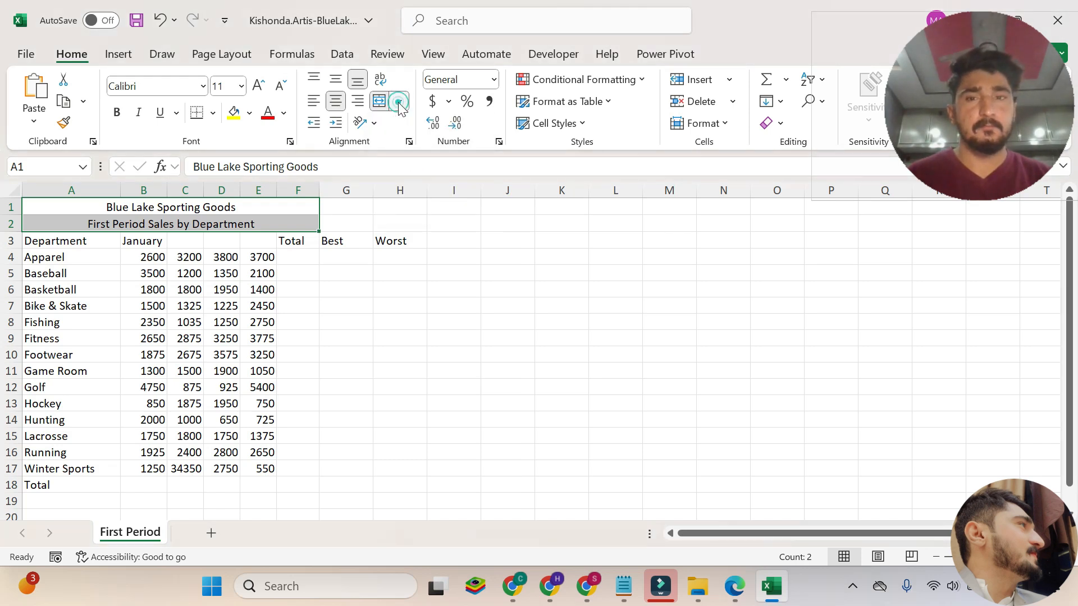
Step: Check instruction 5c in the project PDF in Edge, and unmerge the title cells A1:A2 in Excel
{"action": "left_click", "coordinate": [748, 587]}
{"action": "left_click_drag", "start_coordinate": [257, 437], "coordinate": [750, 438]}
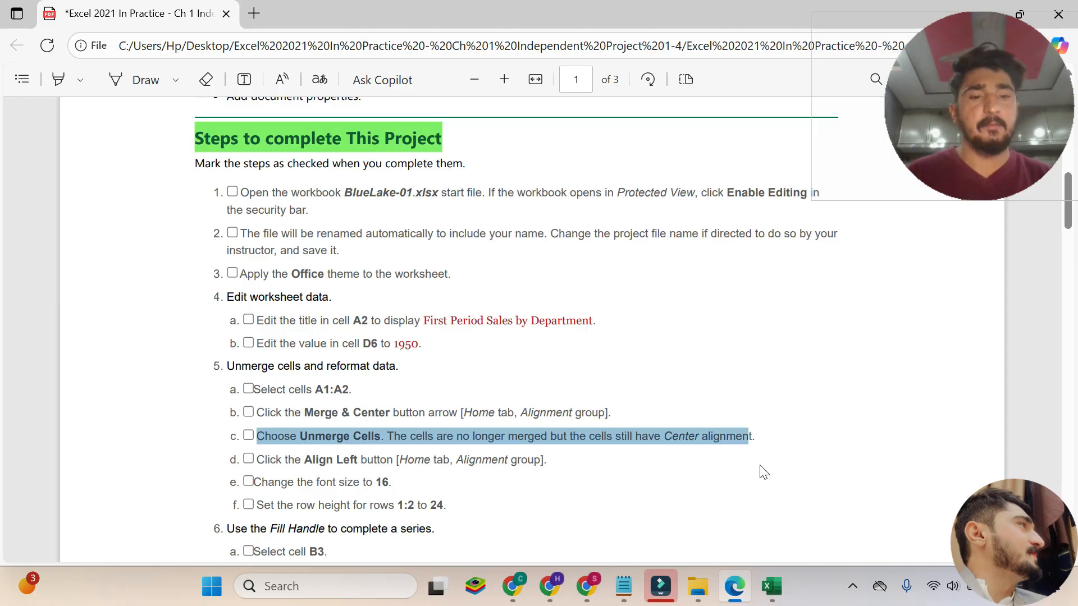
{"action": "key", "text": "alt+Tab"}
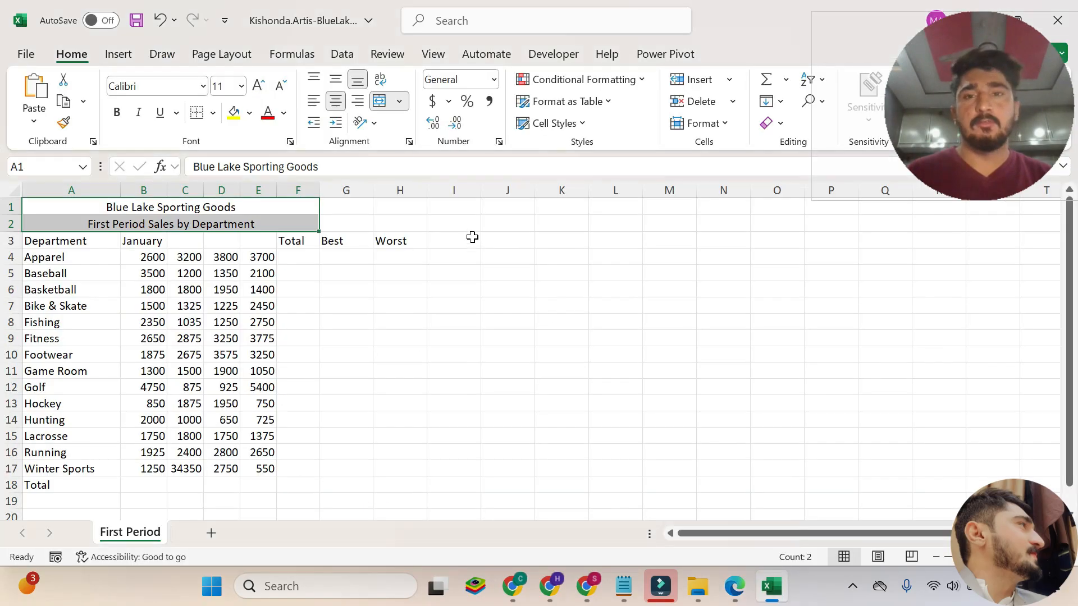
{"action": "left_click", "coordinate": [401, 106]}
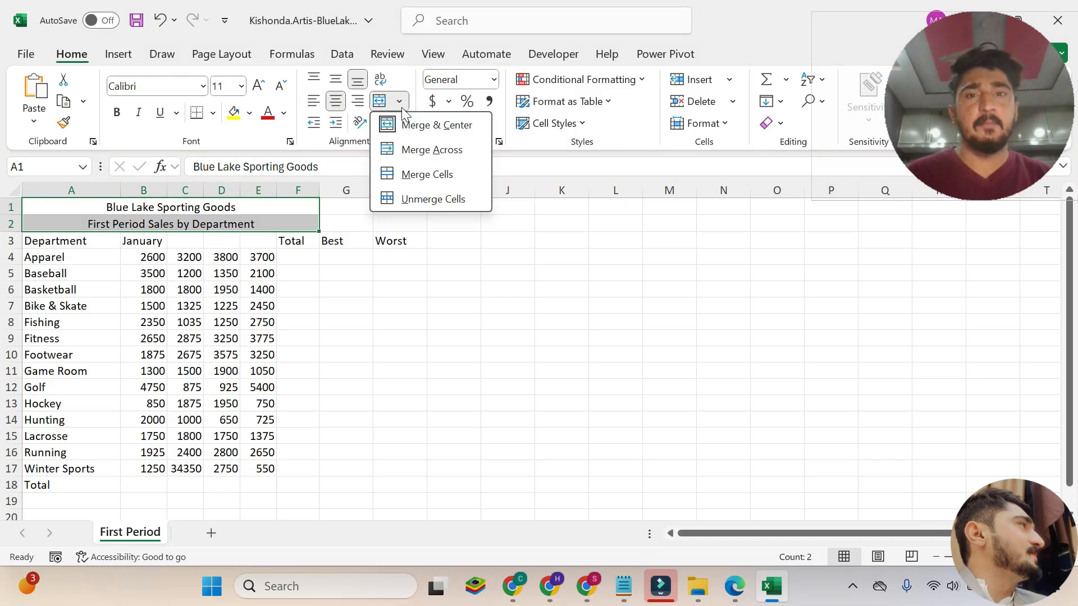
{"action": "left_click", "coordinate": [441, 201]}
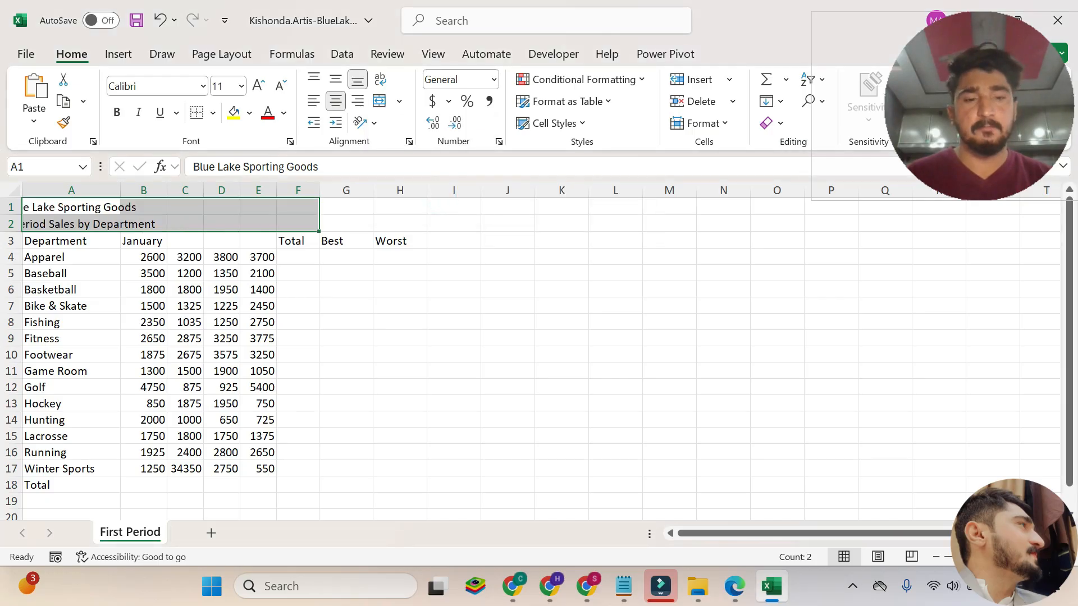
Step: Check instruction 5d in the project PDF in Edge, and left-align the titles in rows 1 and 2 in Excel
{"action": "left_click", "coordinate": [728, 587]}
{"action": "left_click", "coordinate": [461, 413]}
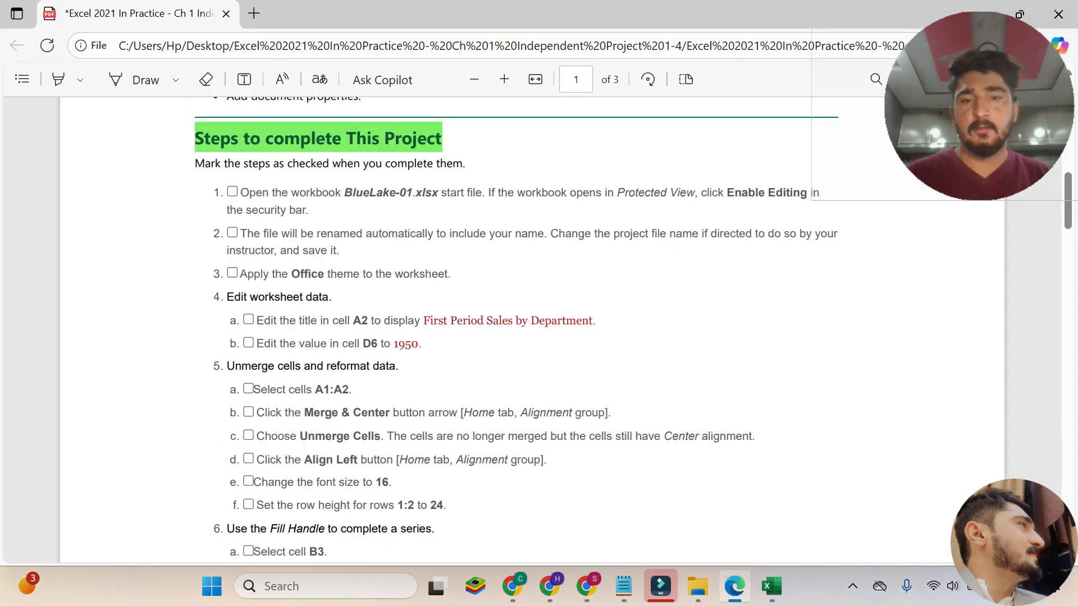
{"action": "left_click_drag", "start_coordinate": [256, 460], "coordinate": [544, 459]}
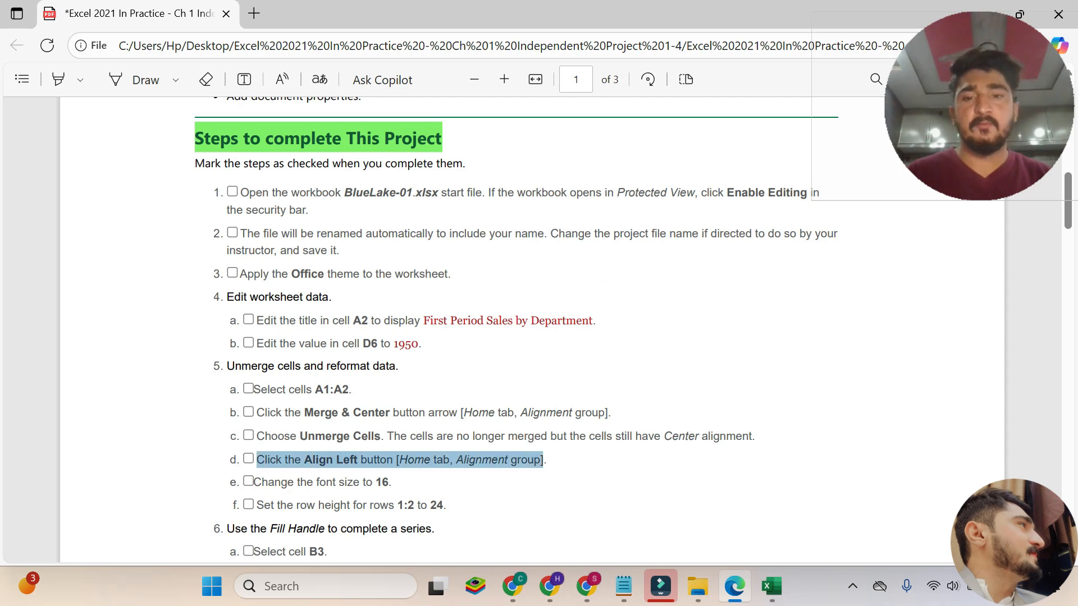
{"action": "mouse_move", "coordinate": [769, 589]}
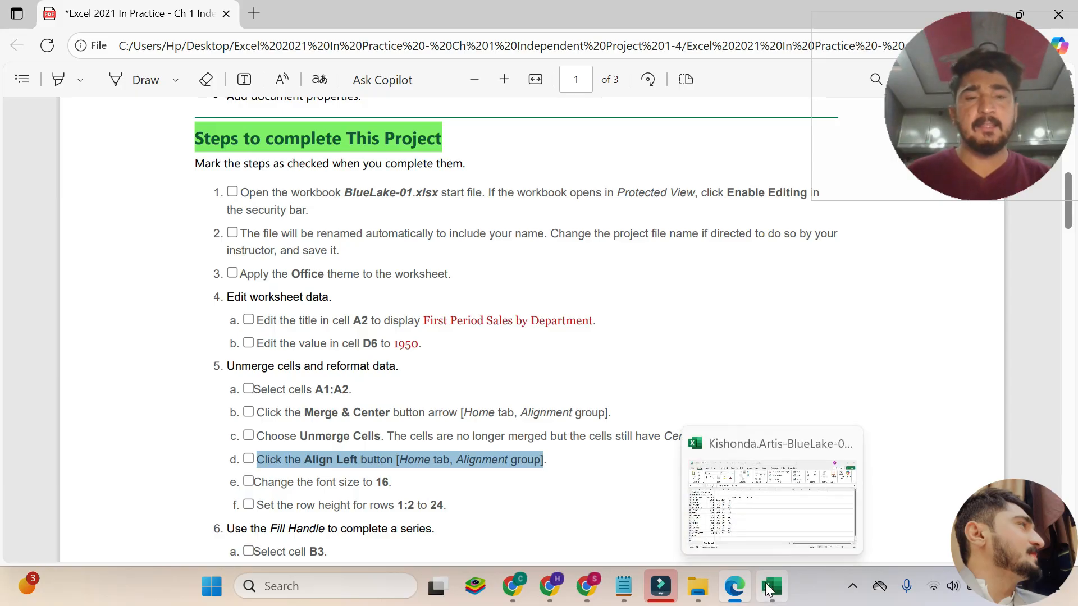
{"action": "left_click", "coordinate": [769, 589]}
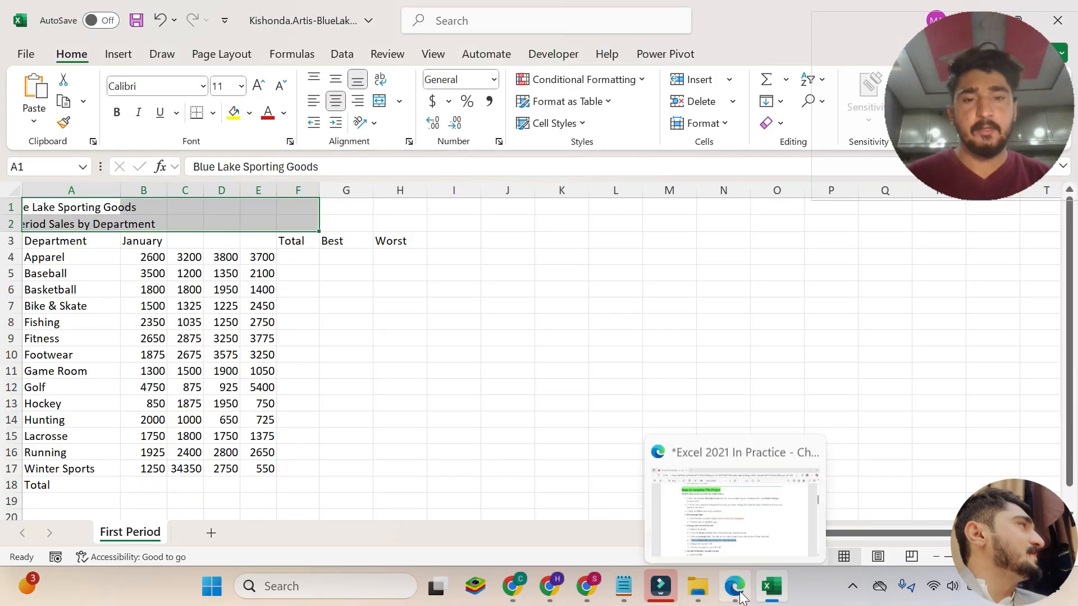
{"action": "left_click", "coordinate": [707, 559]}
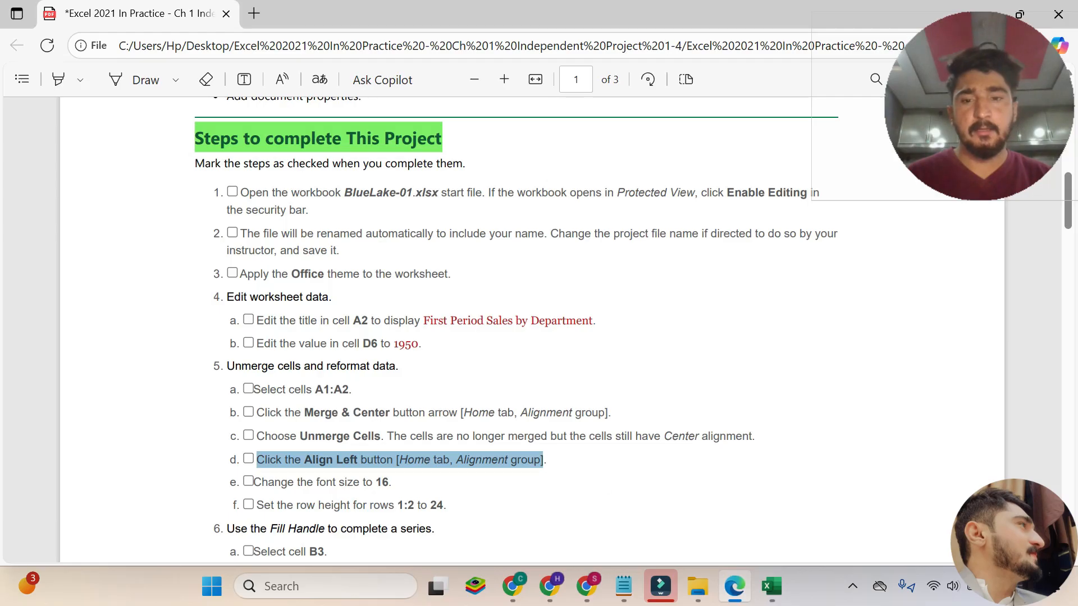
{"action": "left_click", "coordinate": [772, 586]}
{"action": "left_click", "coordinate": [314, 107]}
Step: Check instruction 5e in the project PDF in Edge, and set the font size of the two titles to 16 in Excel
{"action": "left_click", "coordinate": [734, 586]}
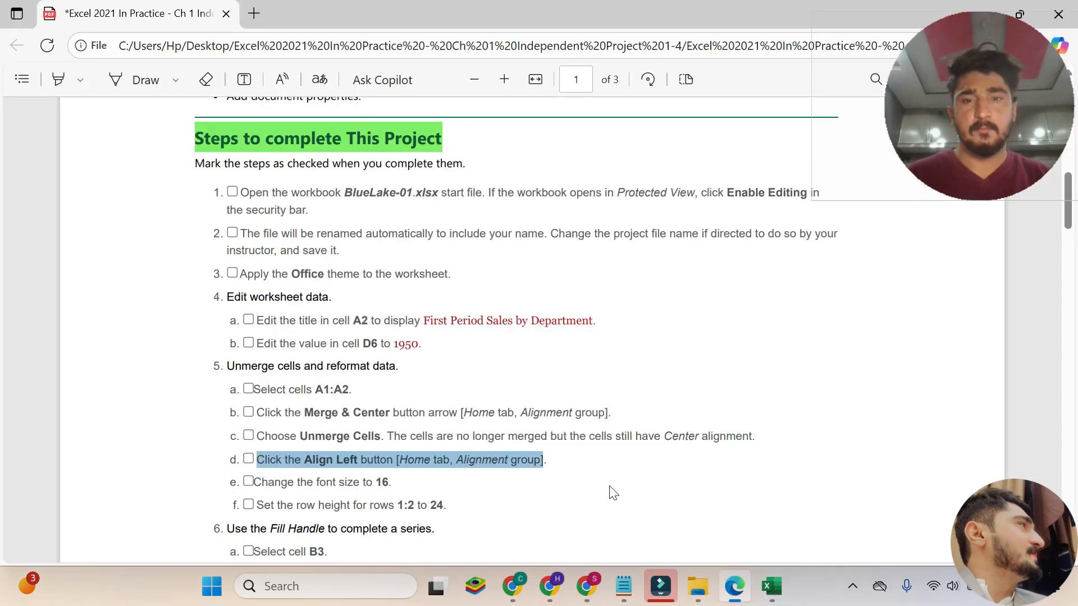
{"action": "left_click_drag", "start_coordinate": [392, 482], "coordinate": [261, 482]}
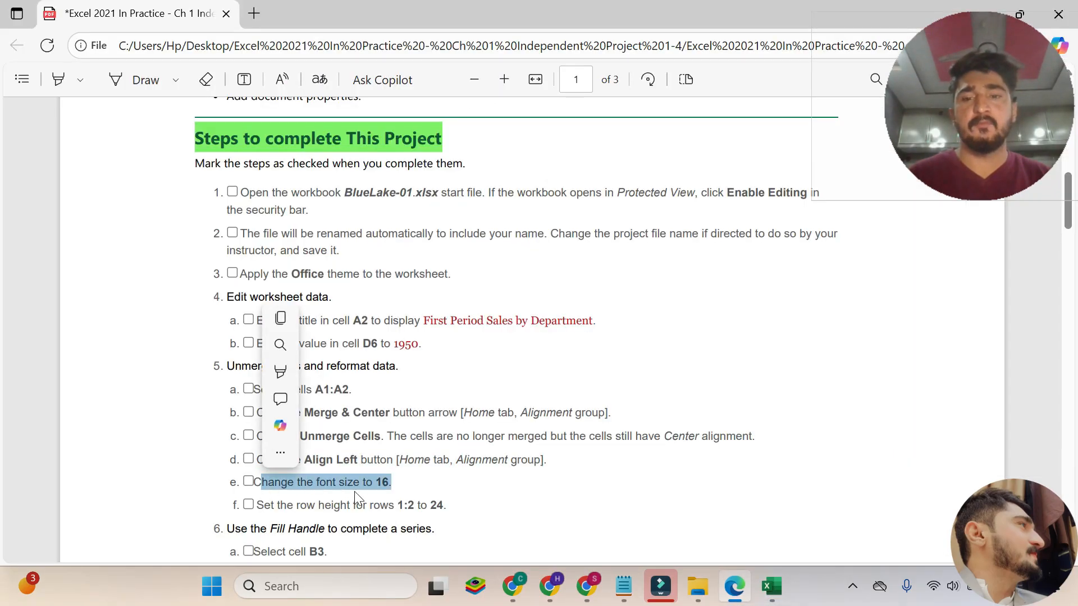
{"action": "left_click", "coordinate": [763, 598]}
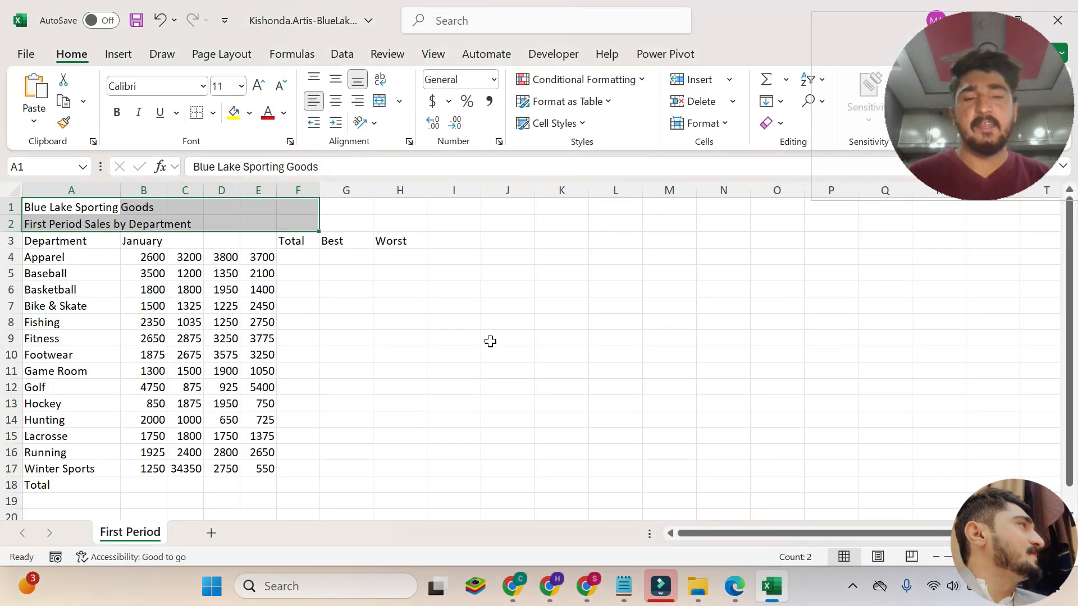
{"action": "left_click", "coordinate": [241, 86]}
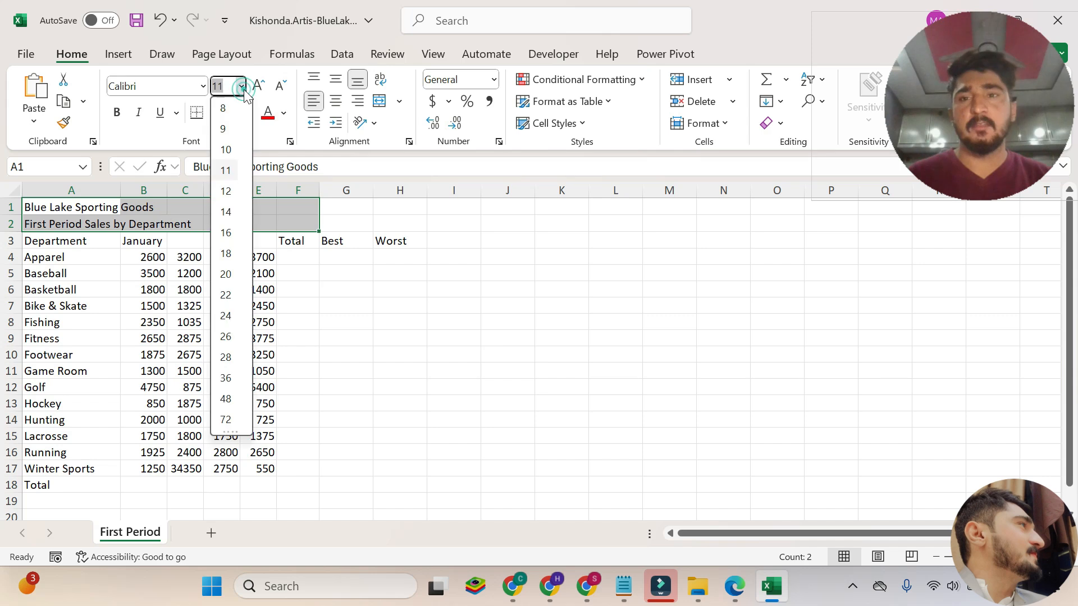
{"action": "left_click", "coordinate": [226, 235]}
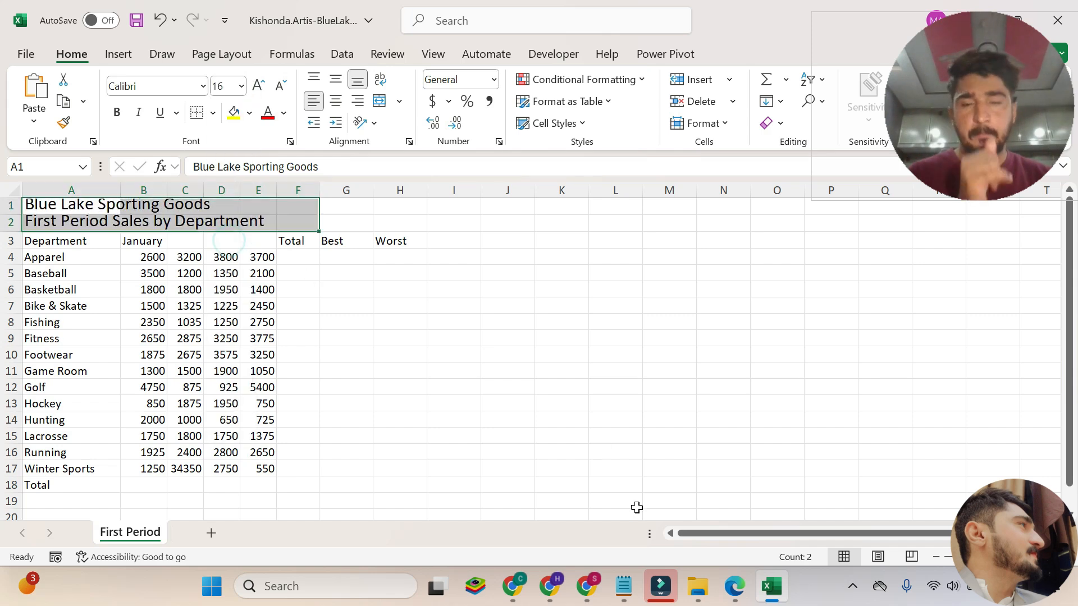
Step: Check instruction 5f in the project PDF in Edge, and set the height of rows 1 and 2 to 24 in Excel
{"action": "left_click", "coordinate": [735, 586]}
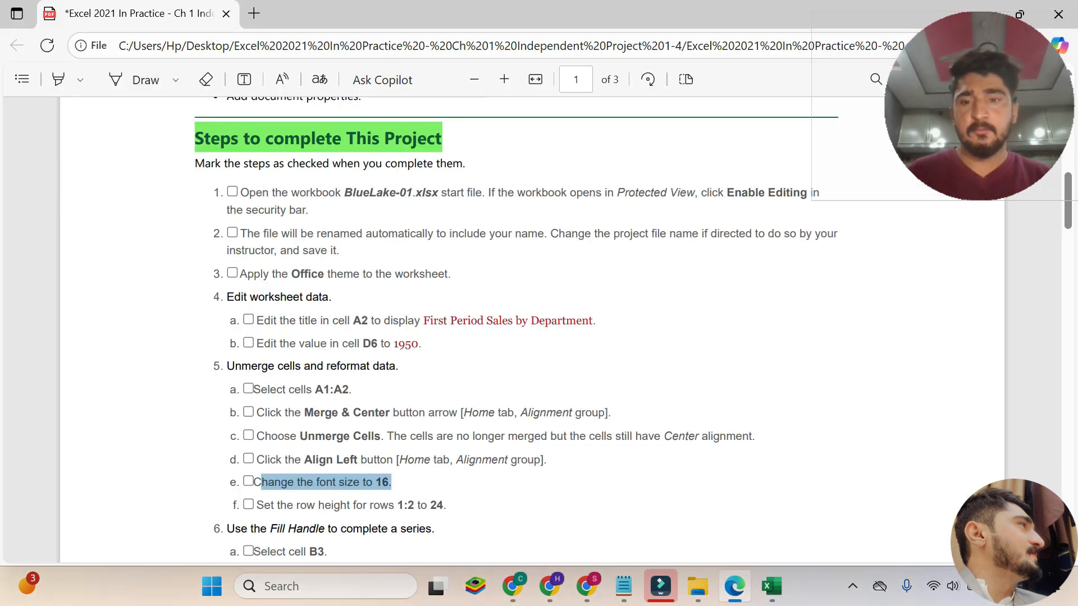
{"action": "left_click_drag", "start_coordinate": [456, 508], "coordinate": [256, 506]}
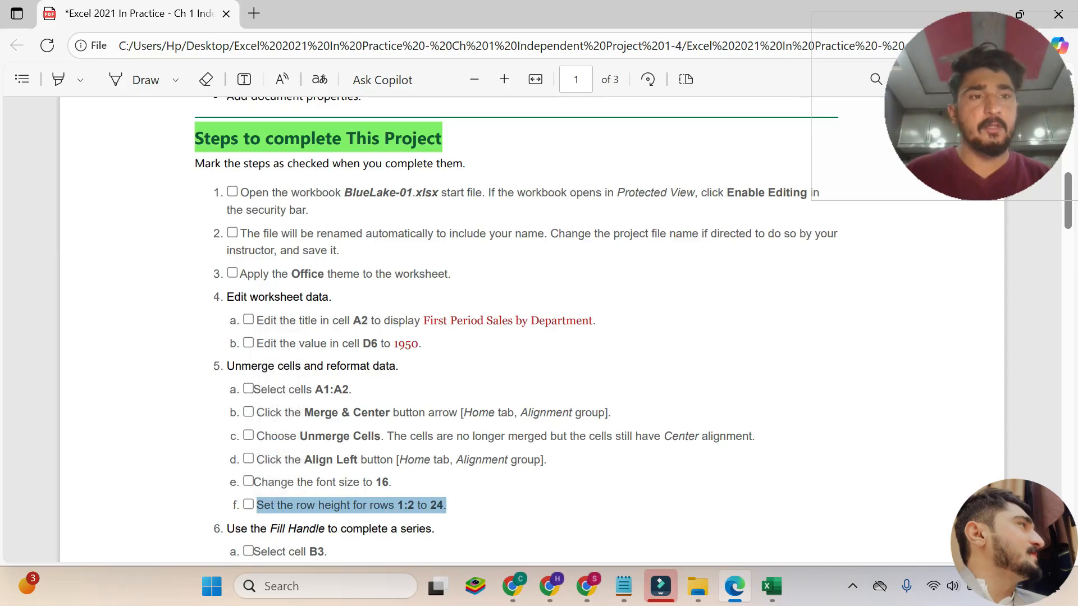
{"action": "mouse_move", "coordinate": [761, 581]}
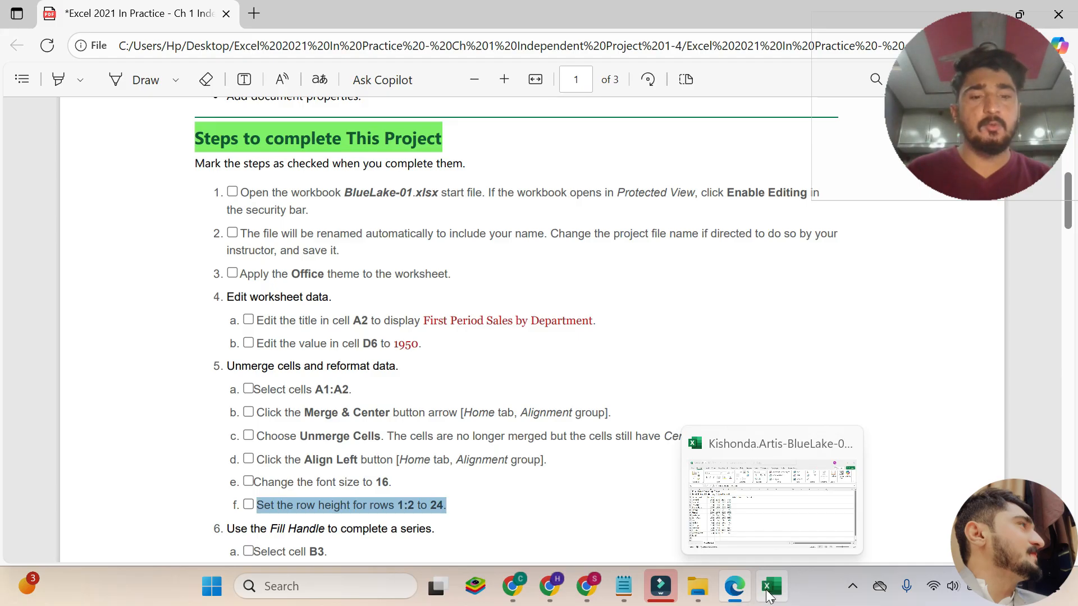
{"action": "left_click", "coordinate": [769, 594]}
{"action": "left_click", "coordinate": [78, 211]}
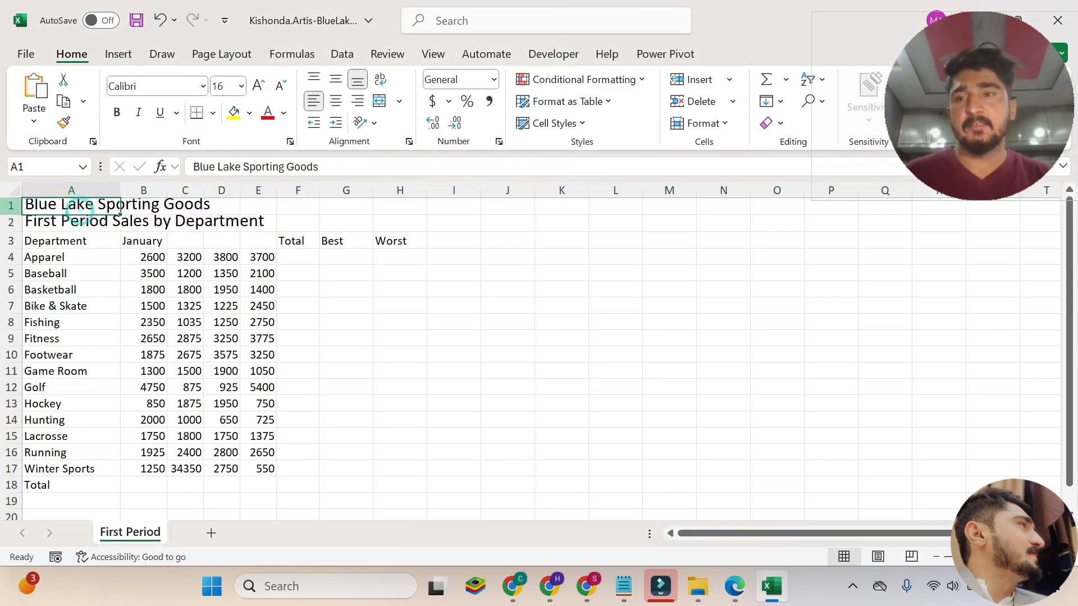
{"action": "left_click_drag", "start_coordinate": [11, 205], "coordinate": [10, 222]}
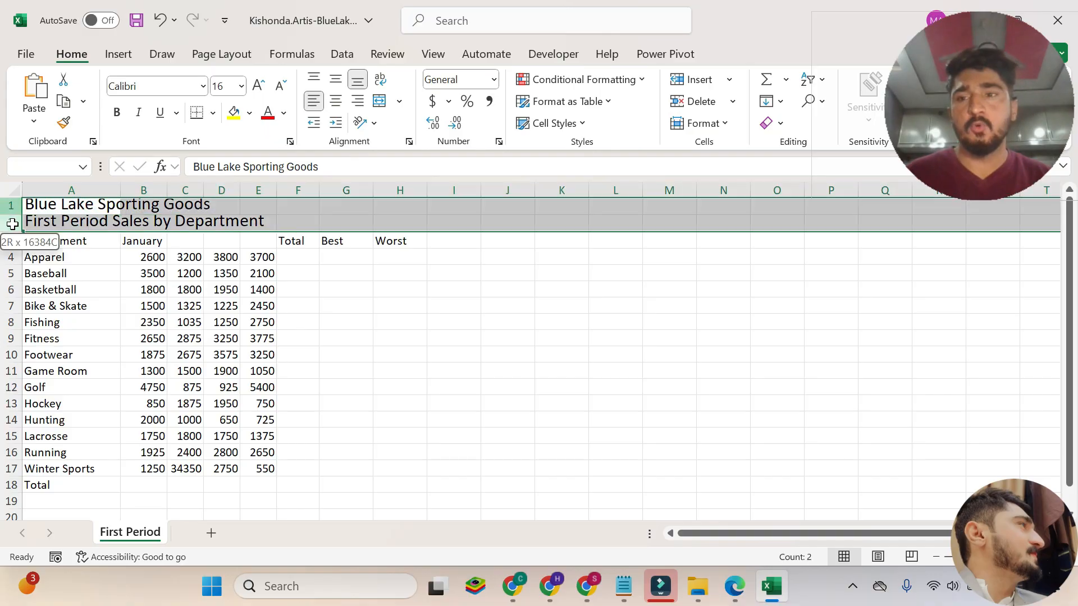
{"action": "right_click", "coordinate": [156, 224]}
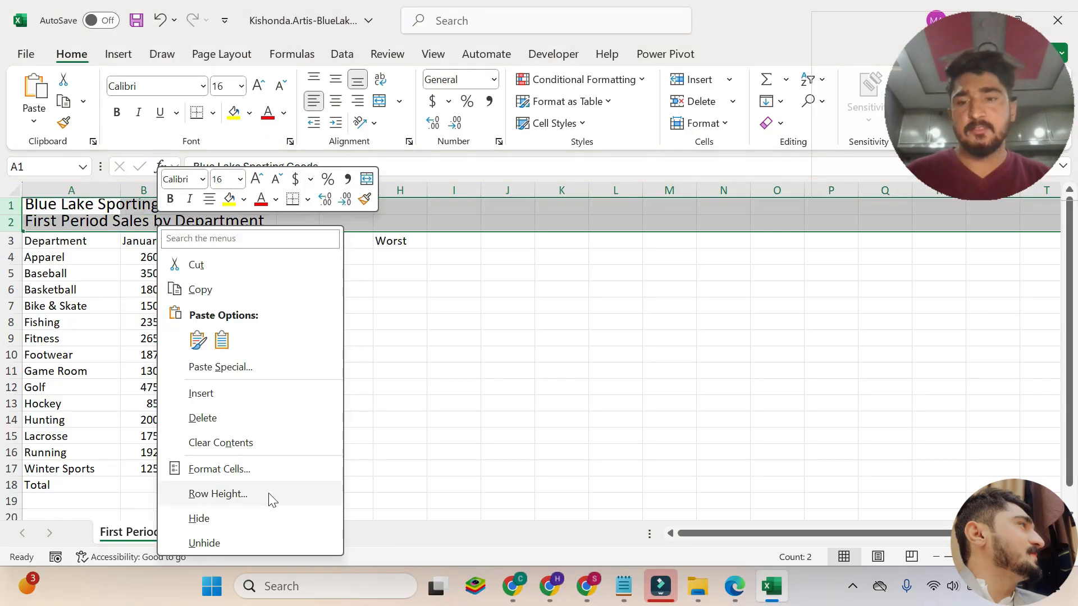
{"action": "left_click", "coordinate": [218, 495]}
{"action": "left_click", "coordinate": [769, 587]}
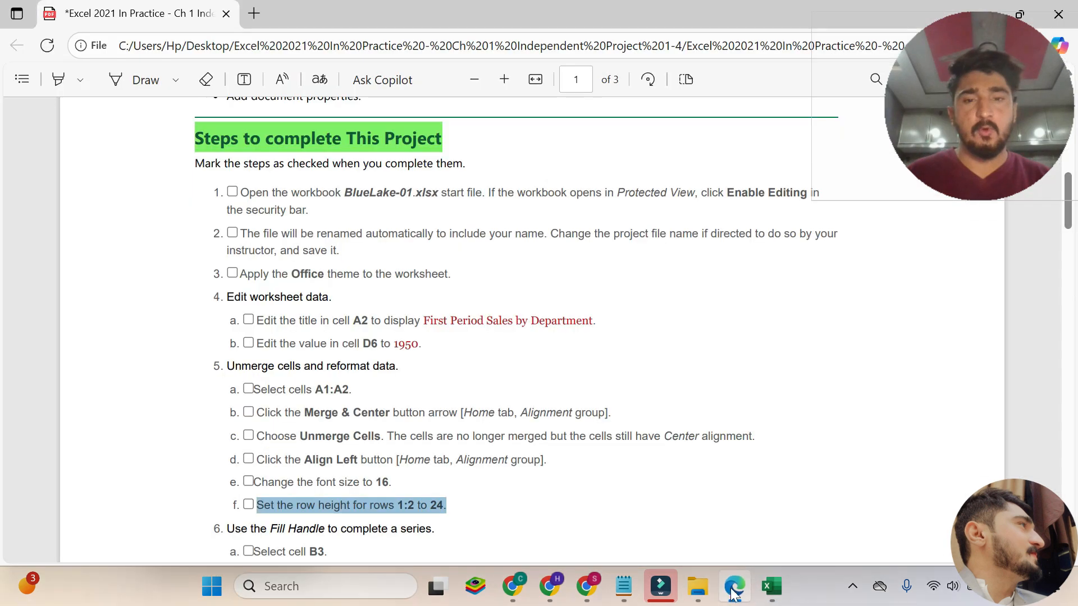
{"action": "left_click", "coordinate": [769, 587]}
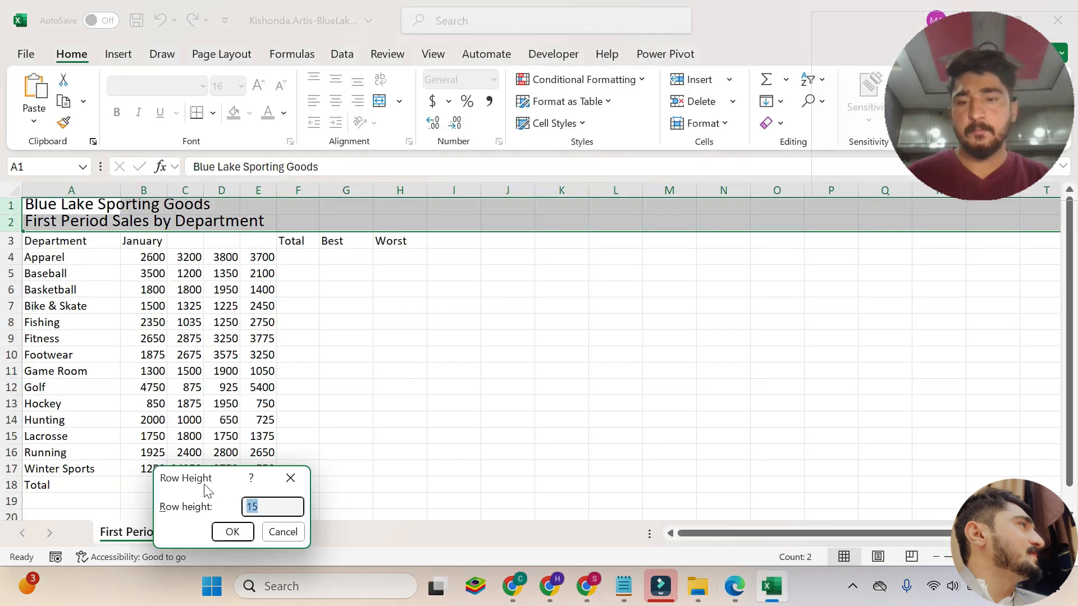
{"action": "type", "text": "24"}
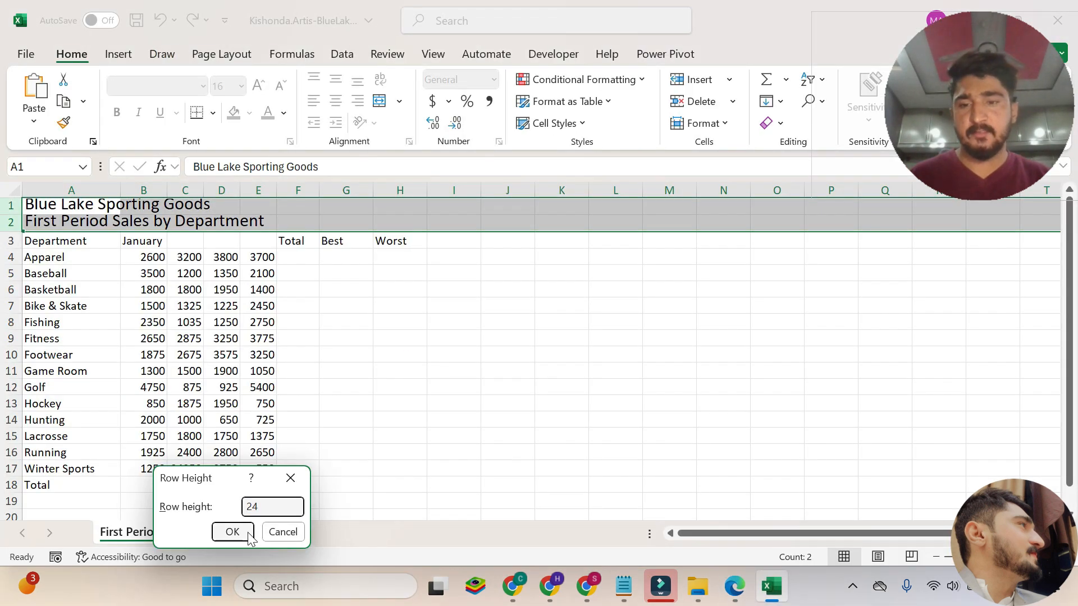
{"action": "left_click", "coordinate": [225, 533]}
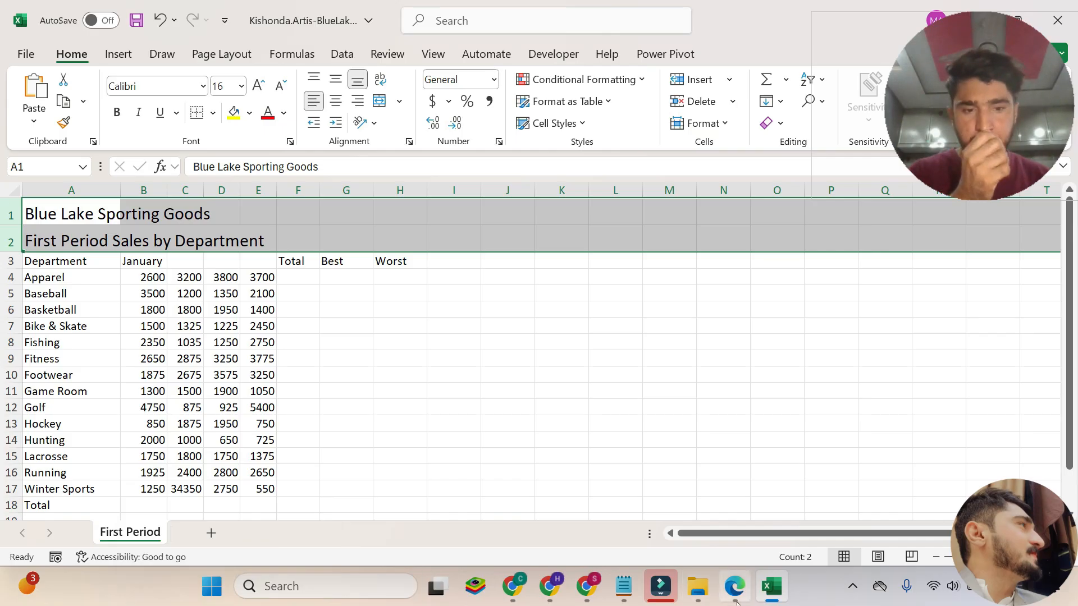
Step: Read instructions 6 and 6a in the project PDF in Edge, and select cell B3 in Excel
{"action": "left_click", "coordinate": [735, 586]}
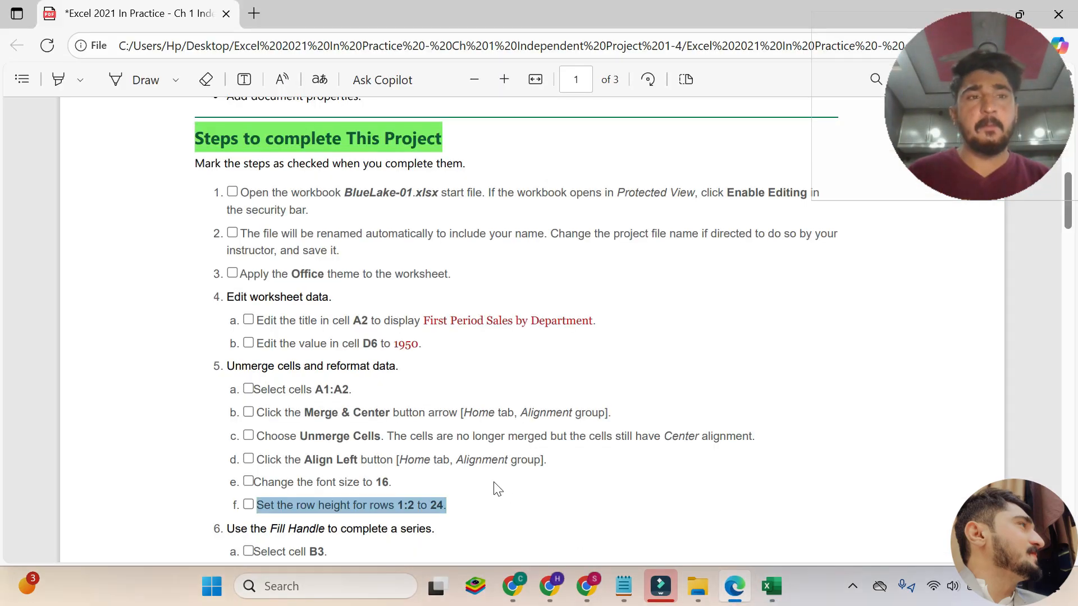
{"action": "scroll", "coordinate": [532, 330], "scroll_direction": "down", "scroll_amount": 6}
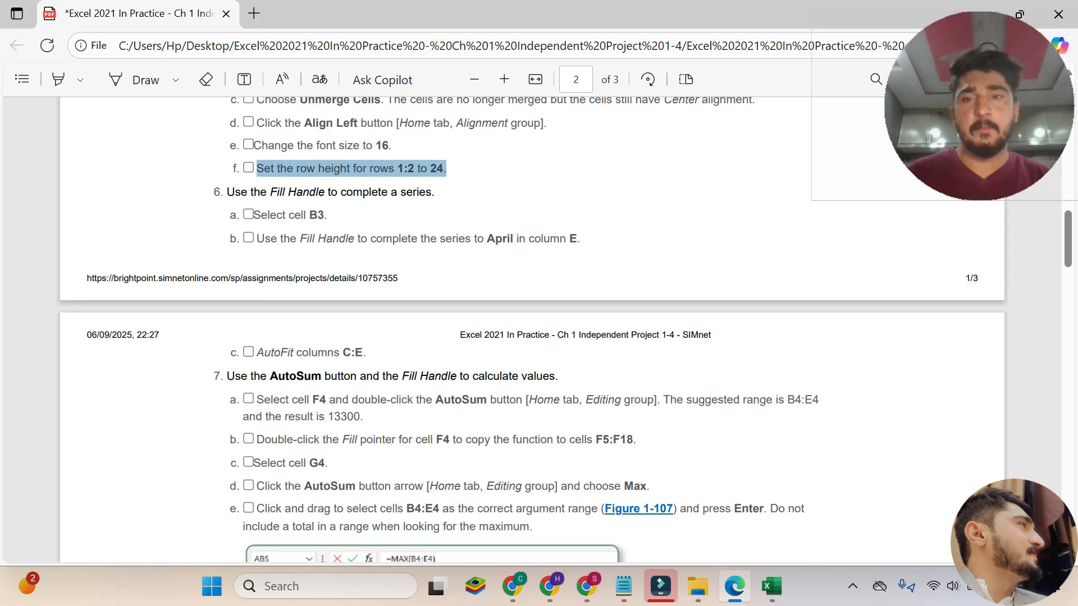
{"action": "mouse_move", "coordinate": [442, 192]}
{"action": "left_mouse_down"}
{"action": "mouse_move", "coordinate": [221, 192]}
{"action": "mouse_move", "coordinate": [435, 192]}
{"action": "left_mouse_up"}
{"action": "left_click", "coordinate": [405, 230]}
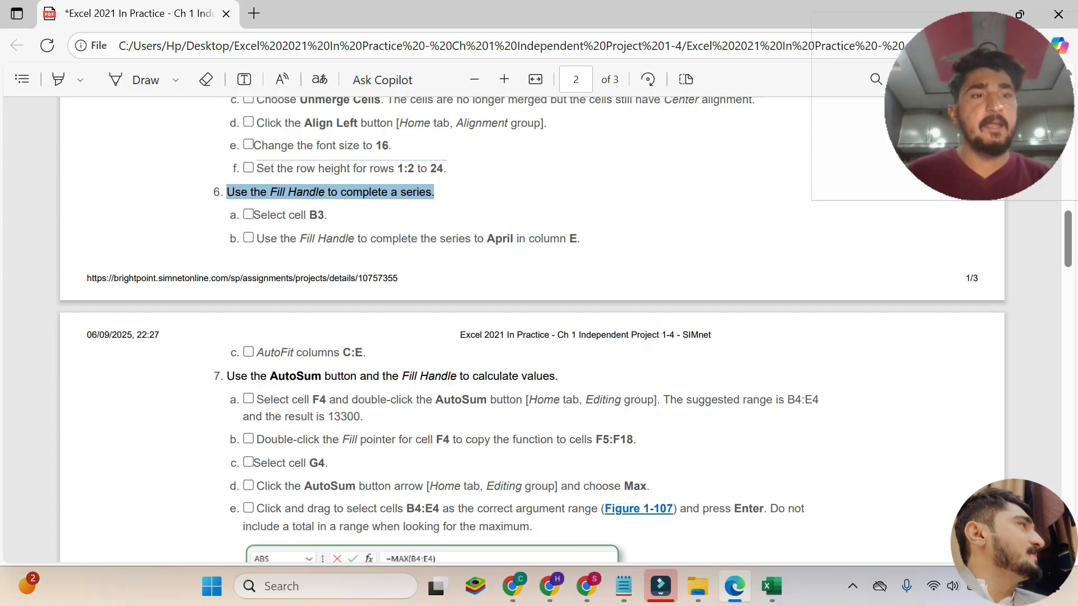
{"action": "left_click_drag", "start_coordinate": [251, 215], "coordinate": [344, 219]}
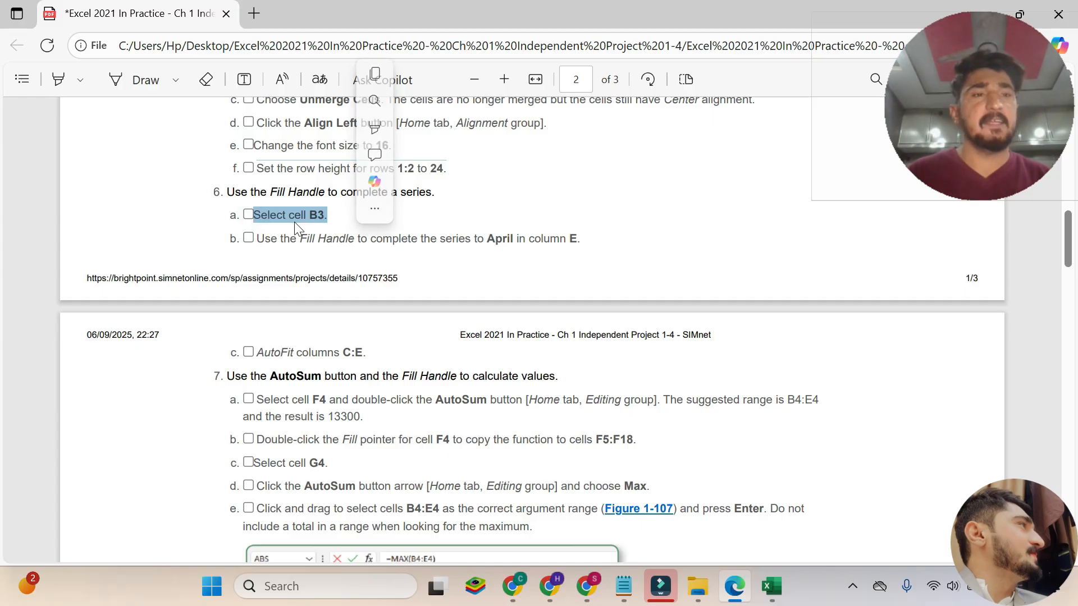
{"action": "left_click", "coordinate": [773, 588]}
{"action": "left_click", "coordinate": [249, 338]}
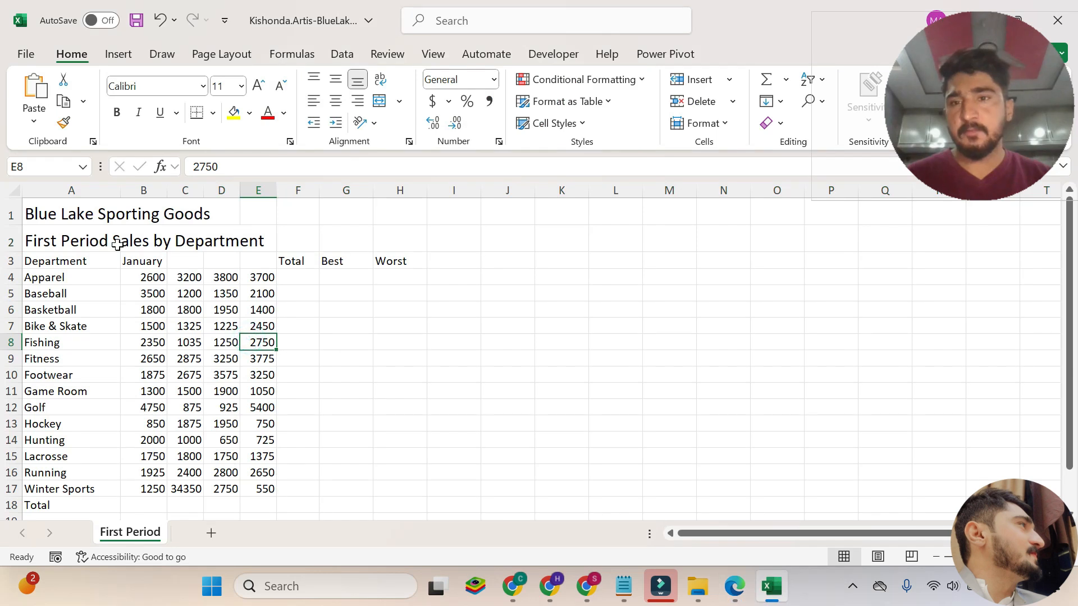
{"action": "left_click", "coordinate": [146, 262]}
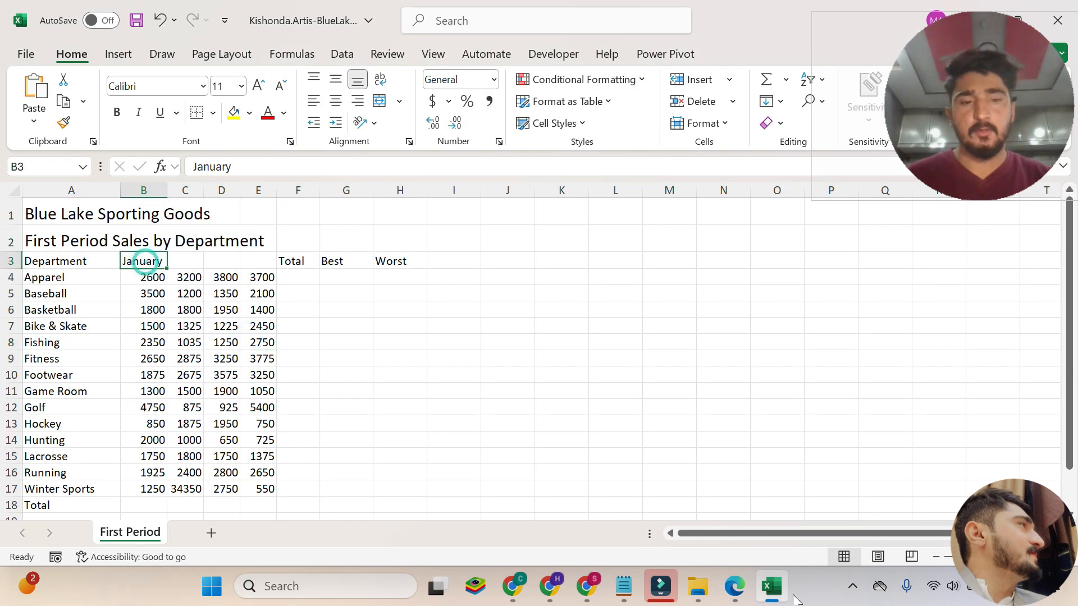
Step: Check instruction 6b in the project PDF in Edge, and fill the month series from January in B3 through April in E3 in Excel
{"action": "left_click", "coordinate": [734, 586]}
{"action": "left_click_drag", "start_coordinate": [256, 239], "coordinate": [580, 239]}
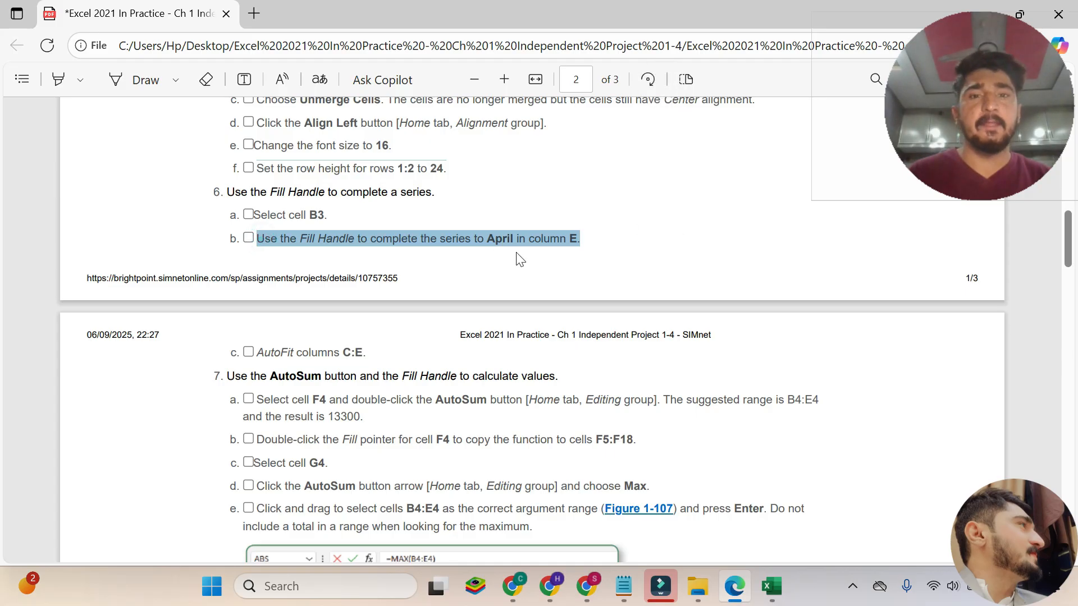
{"action": "left_click", "coordinate": [772, 586]}
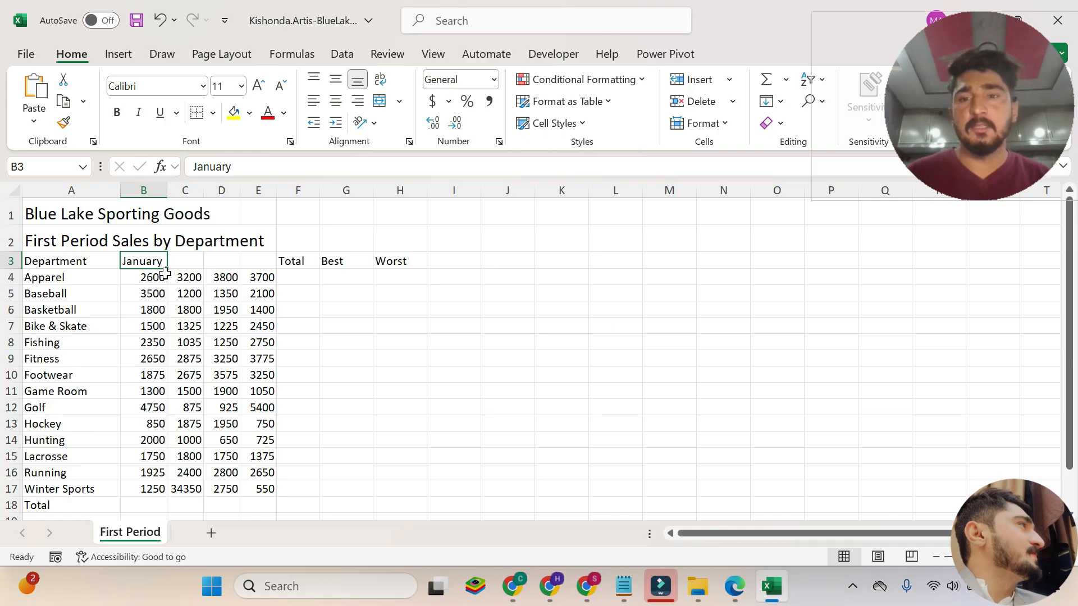
{"action": "left_click_drag", "start_coordinate": [166, 268], "coordinate": [276, 264]}
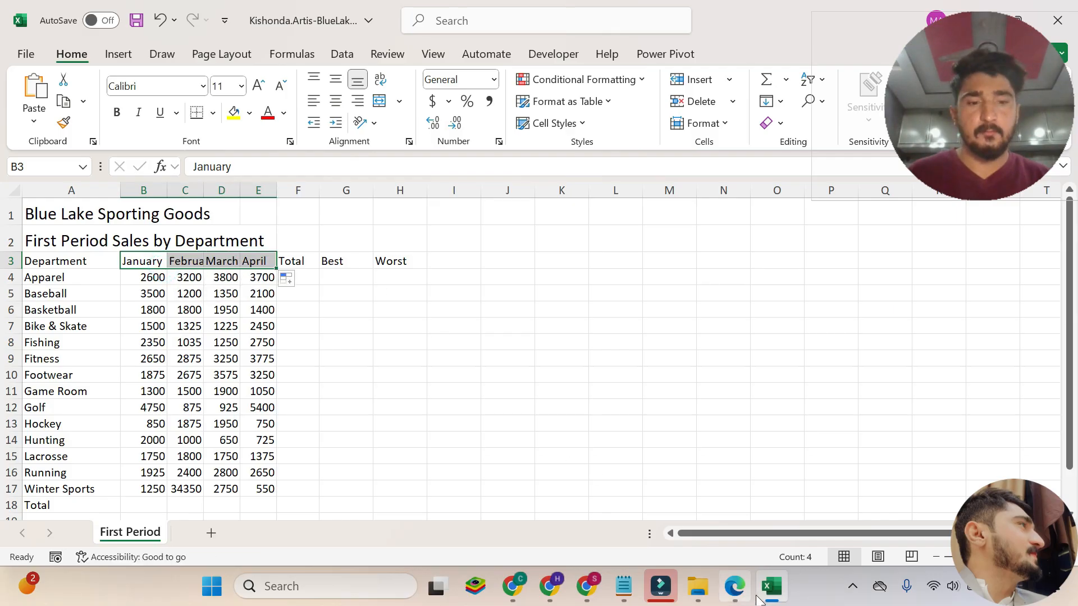
{"action": "left_click", "coordinate": [302, 280]}
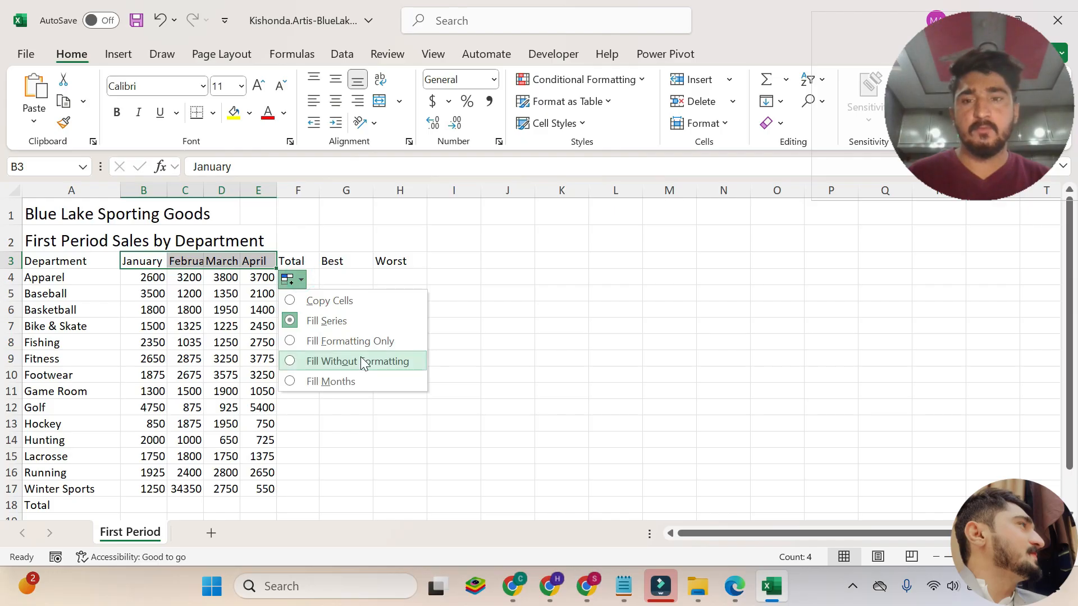
{"action": "left_click", "coordinate": [304, 278]}
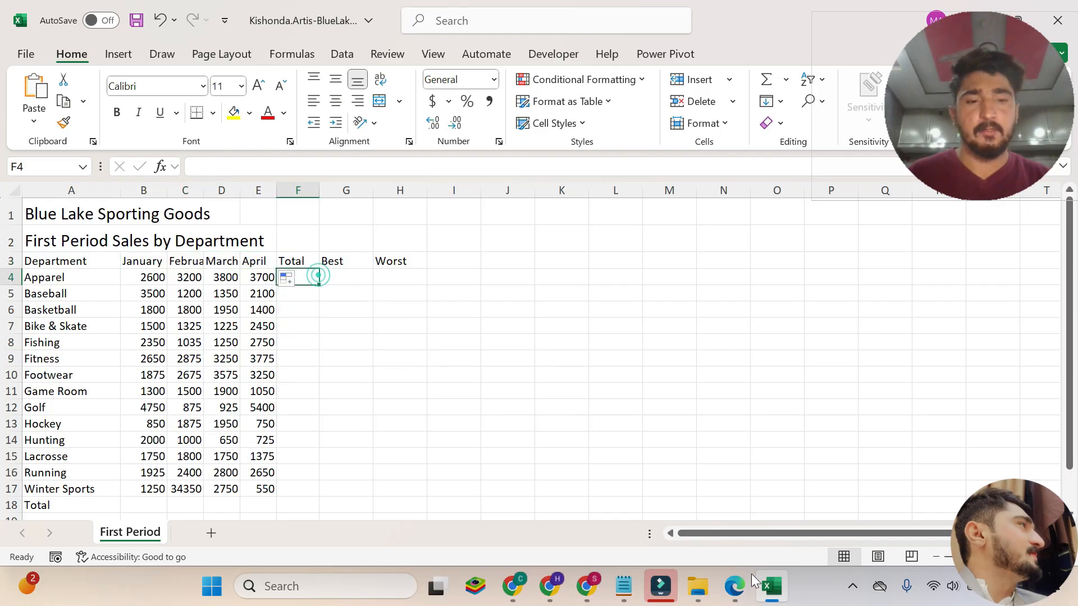
Step: Check instruction 6c in the project PDF in Edge, and AutoFit columns C:E in Excel
{"action": "key", "text": "alt+Tab"}
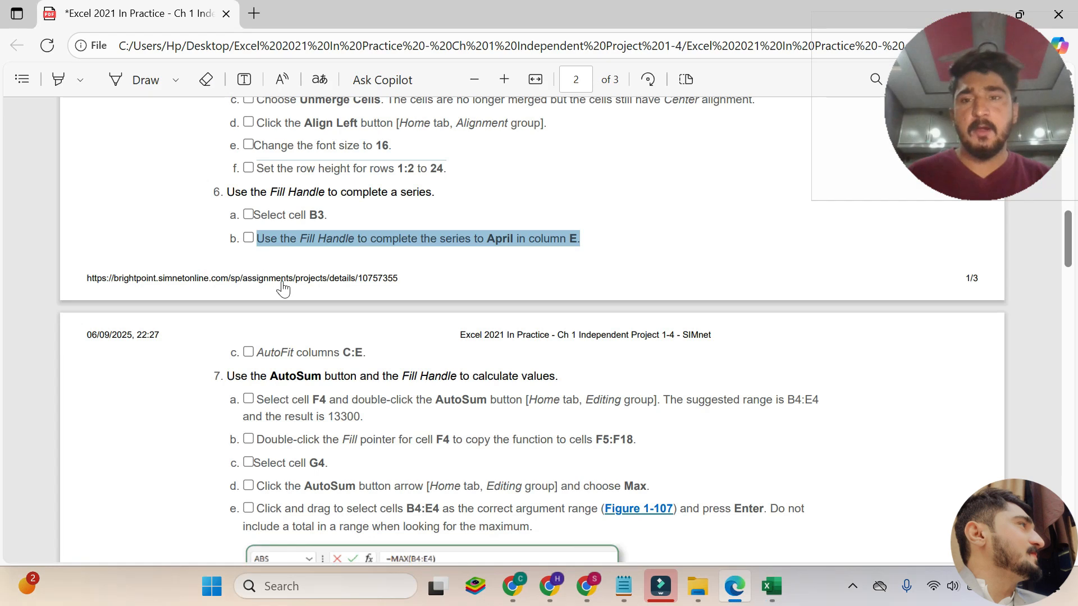
{"action": "left_click_drag", "start_coordinate": [255, 352], "coordinate": [355, 353]}
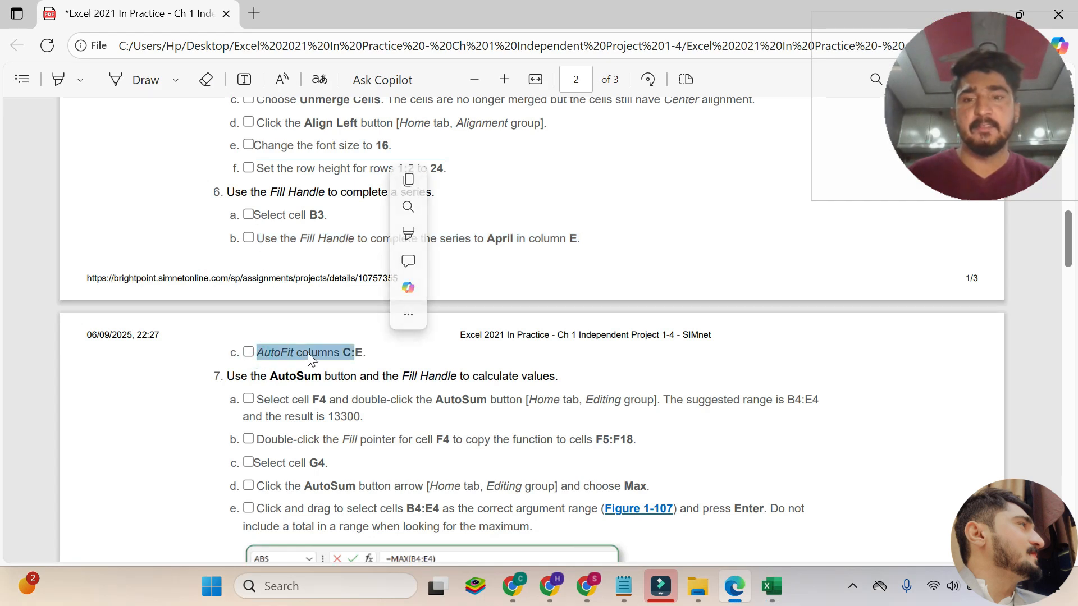
{"action": "left_click", "coordinate": [364, 357]}
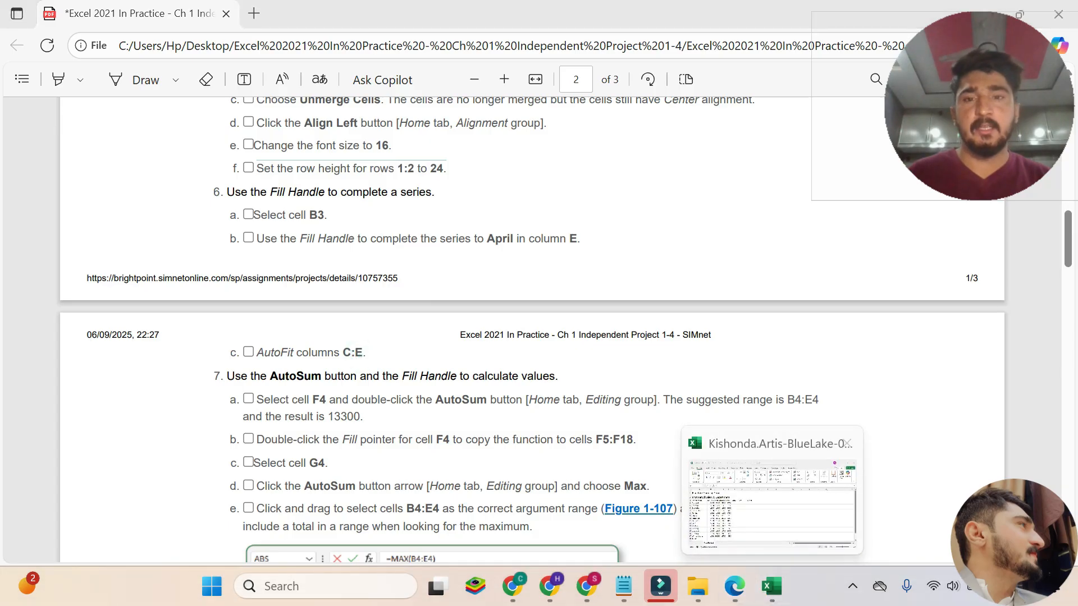
{"action": "left_click", "coordinate": [769, 590]}
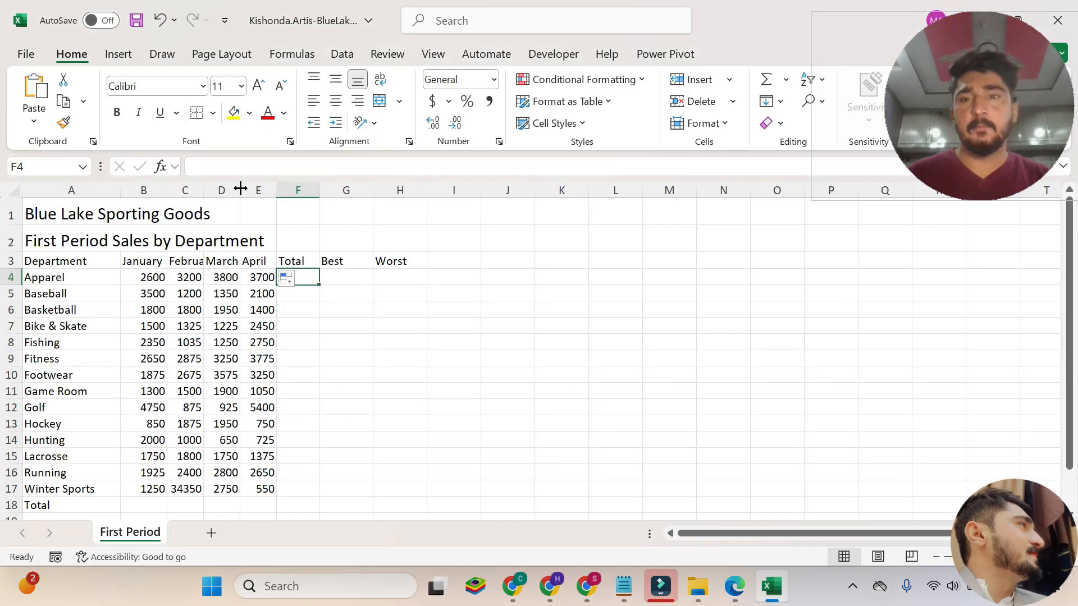
{"action": "left_click_drag", "start_coordinate": [187, 190], "coordinate": [272, 183]}
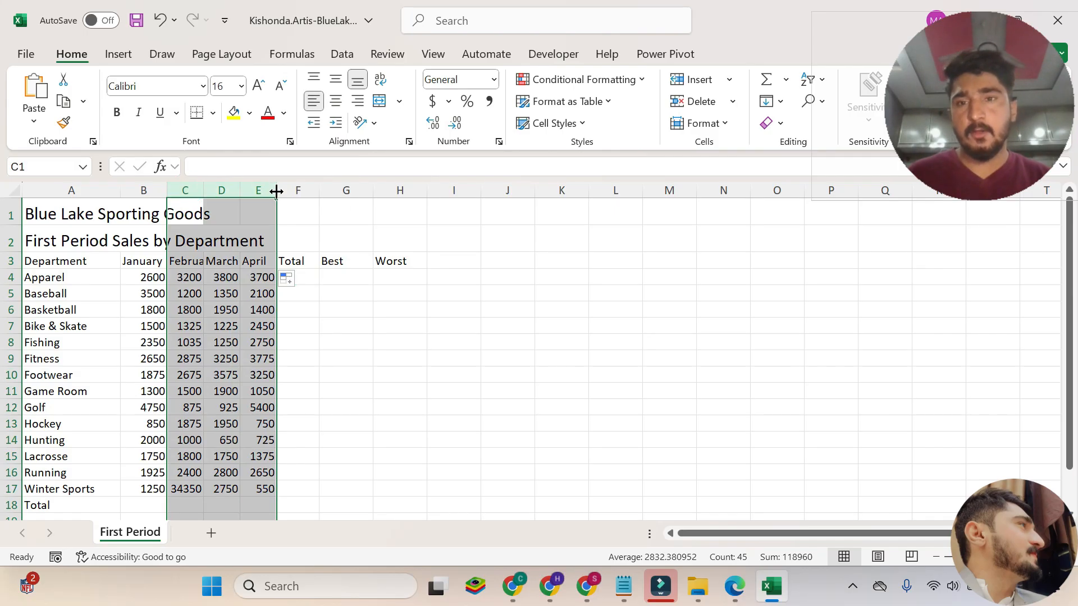
{"action": "double_click", "coordinate": [276, 192]}
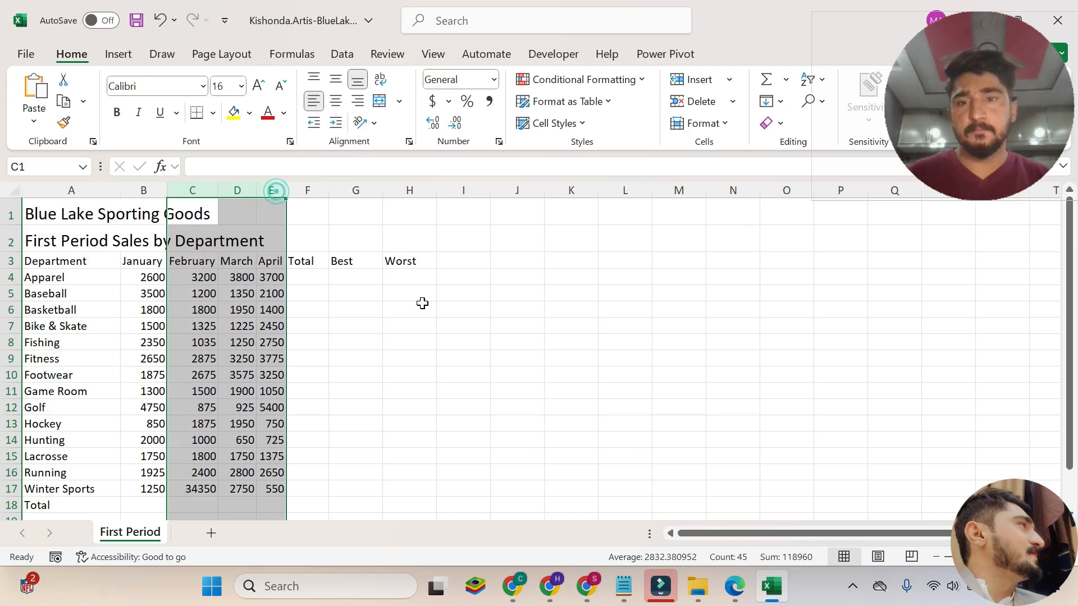
Step: Switch to the project PDF in Edge and read the step 7 instructions on AutoSum and the Fill Handle, including instruction 7a for cell F4
{"action": "left_click", "coordinate": [737, 591]}
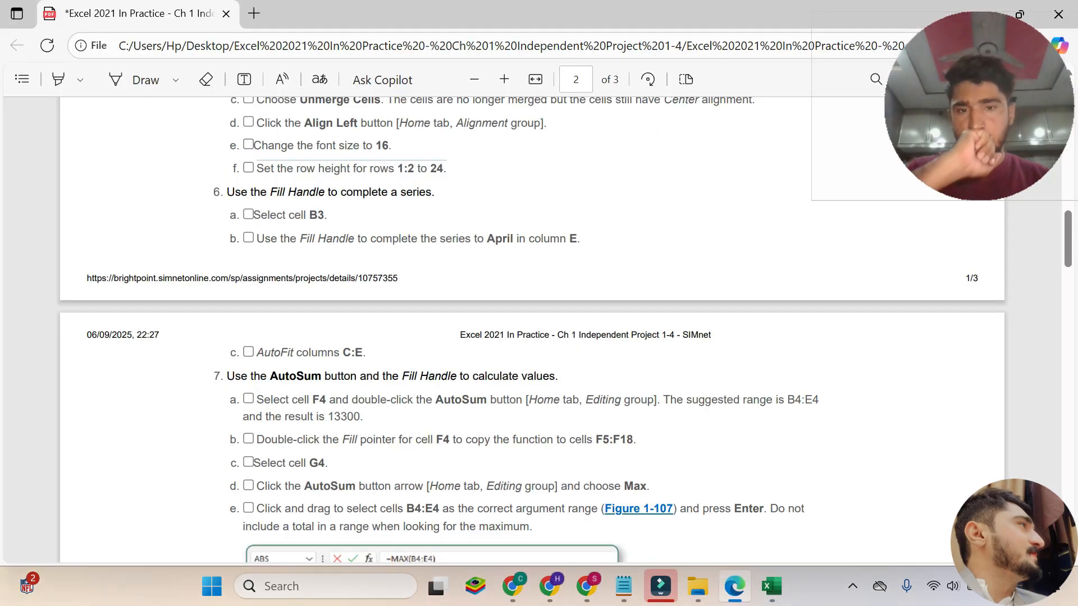
{"action": "scroll", "coordinate": [532, 329], "scroll_direction": "down", "scroll_amount": 3}
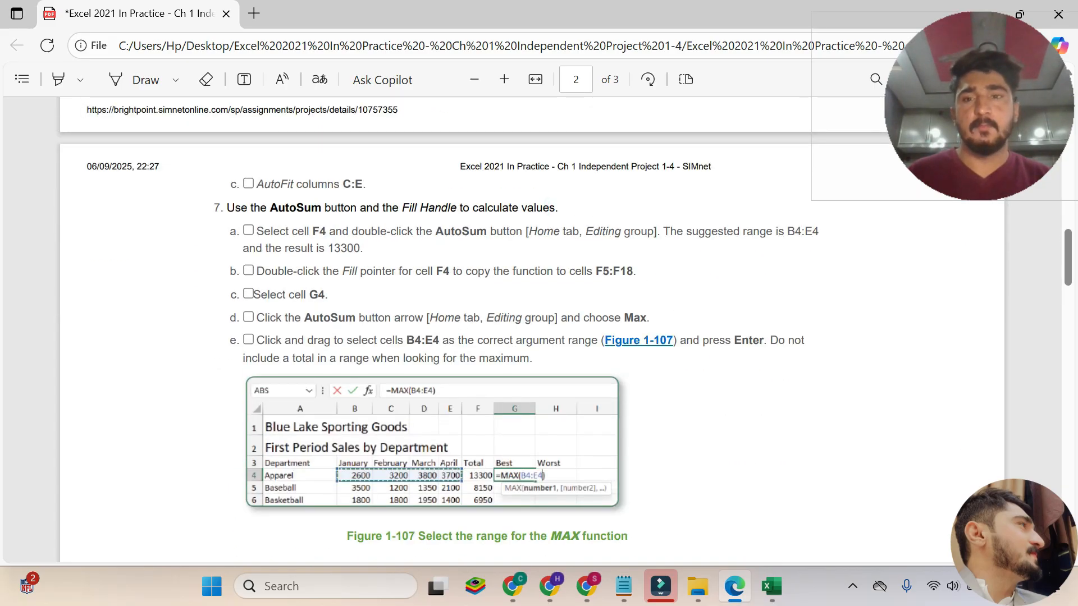
{"action": "left_click_drag", "start_coordinate": [227, 207], "coordinate": [558, 208]}
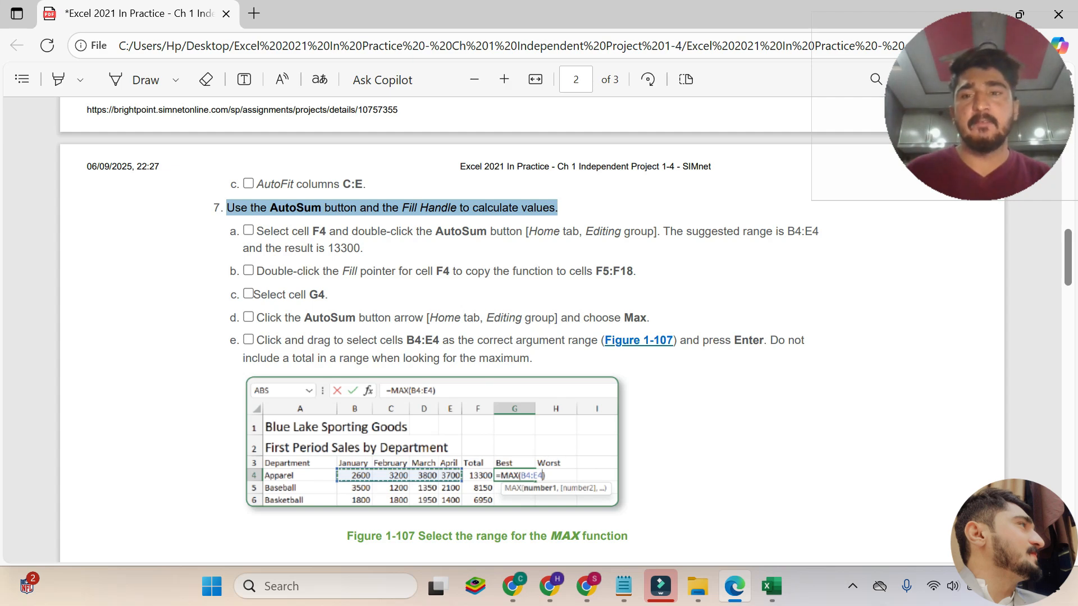
{"action": "scroll", "coordinate": [539, 331], "scroll_direction": "down", "scroll_amount": 5}
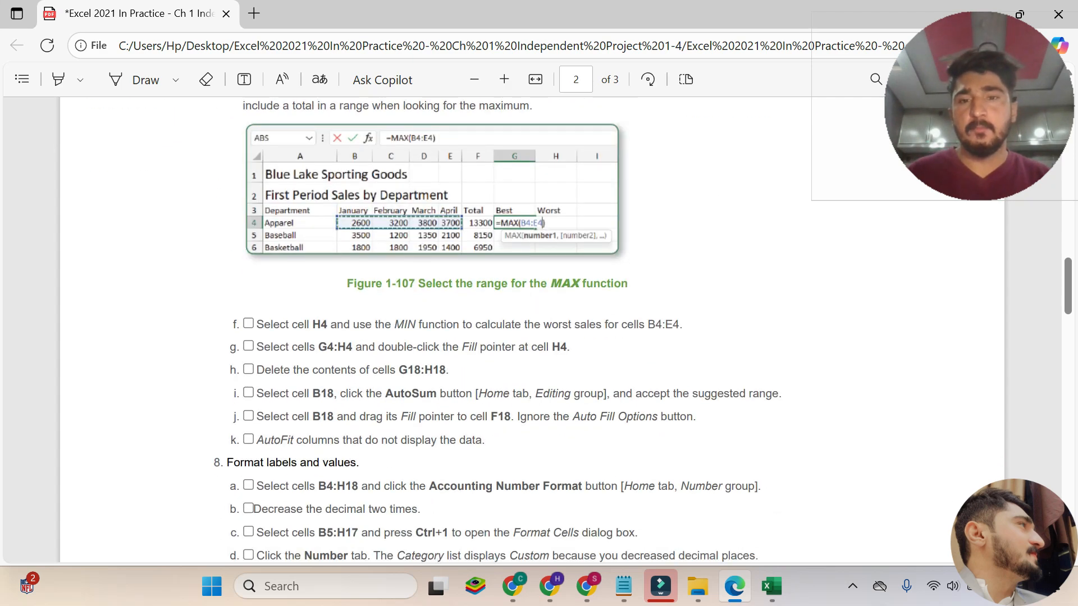
{"action": "scroll", "coordinate": [326, 291], "scroll_direction": "up", "scroll_amount": 3}
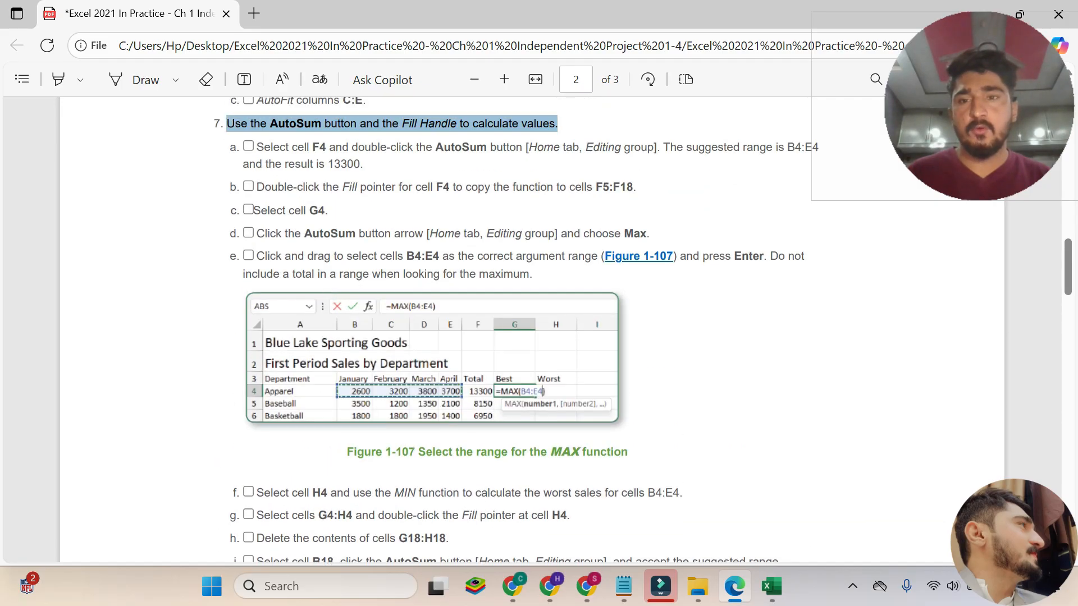
{"action": "scroll", "coordinate": [310, 350], "scroll_direction": "down", "scroll_amount": 2}
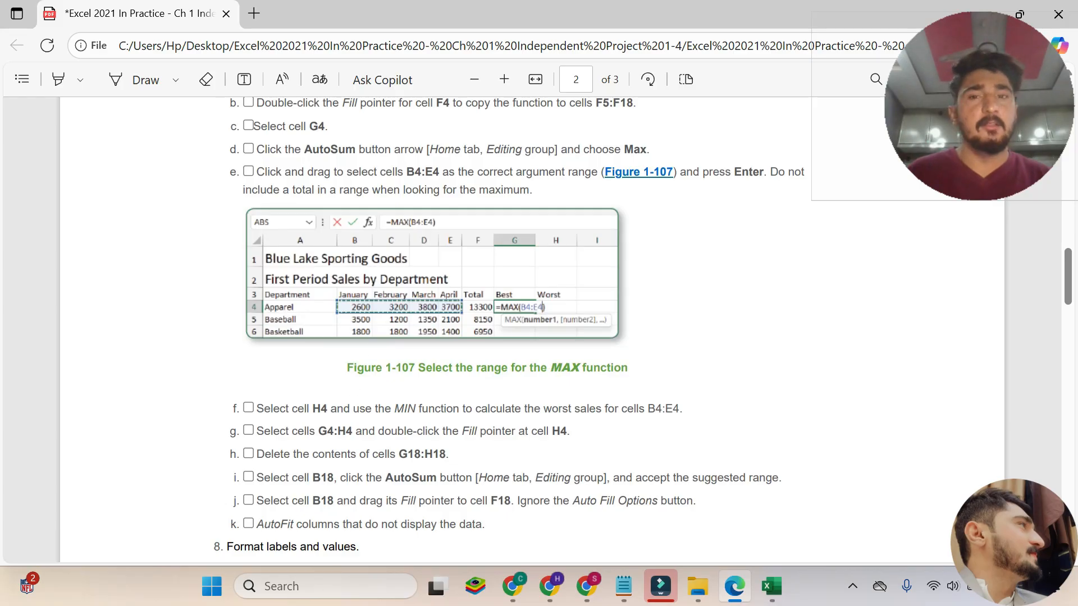
{"action": "scroll", "coordinate": [386, 337], "scroll_direction": "up", "scroll_amount": 3}
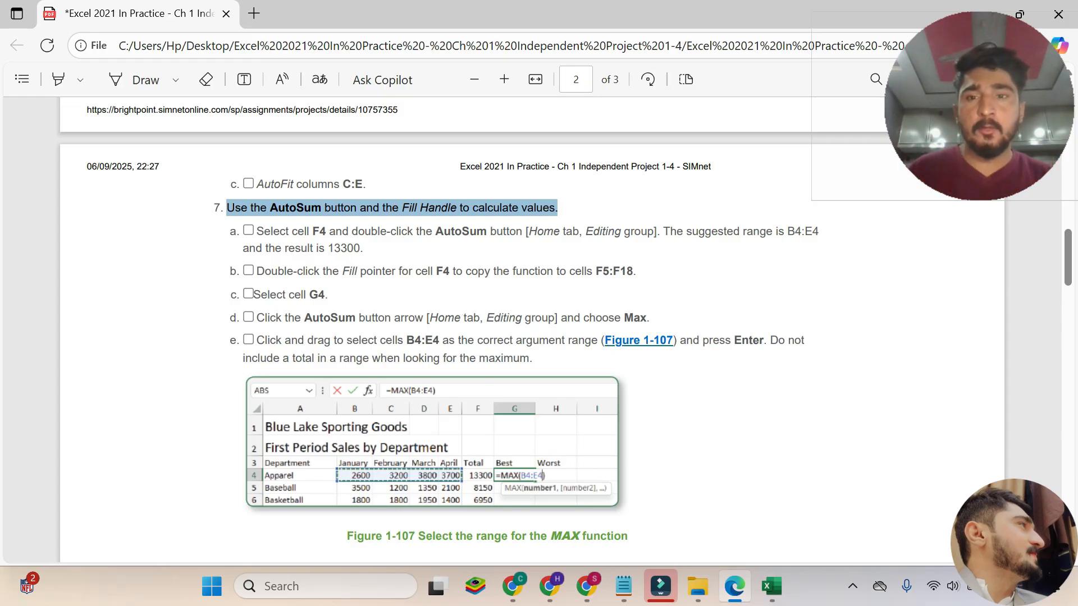
{"action": "left_click_drag", "start_coordinate": [256, 231], "coordinate": [363, 248]}
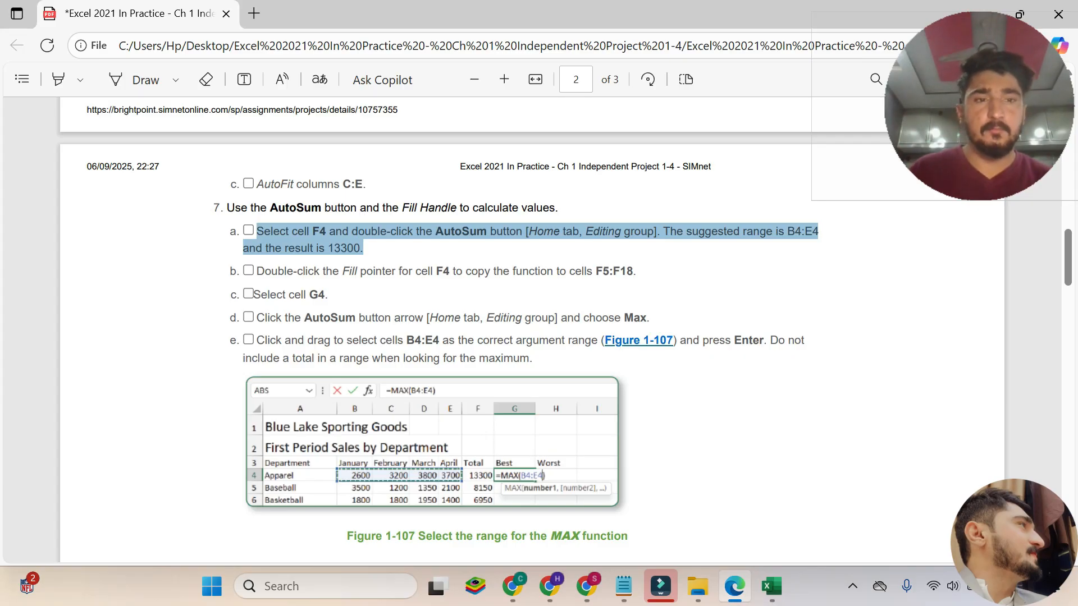
Step: Switch to Excel and total B4:E4 in cell F4 with AutoSum, checking instruction 7a in the Edge PDF before confirming the formula
{"action": "left_click", "coordinate": [772, 586]}
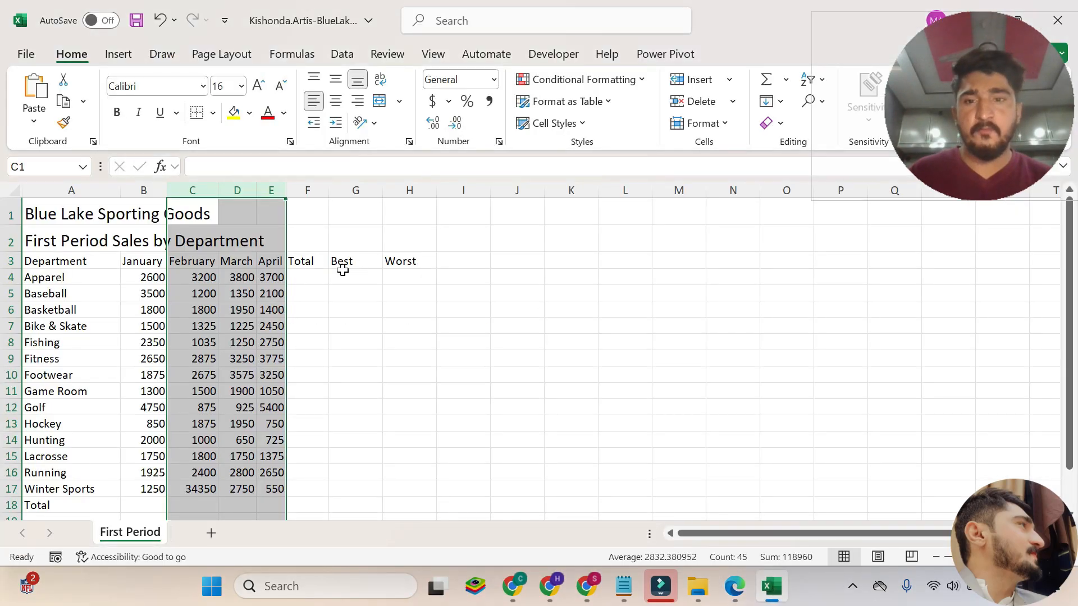
{"action": "left_click", "coordinate": [319, 273]}
{"action": "type", "text": "="}
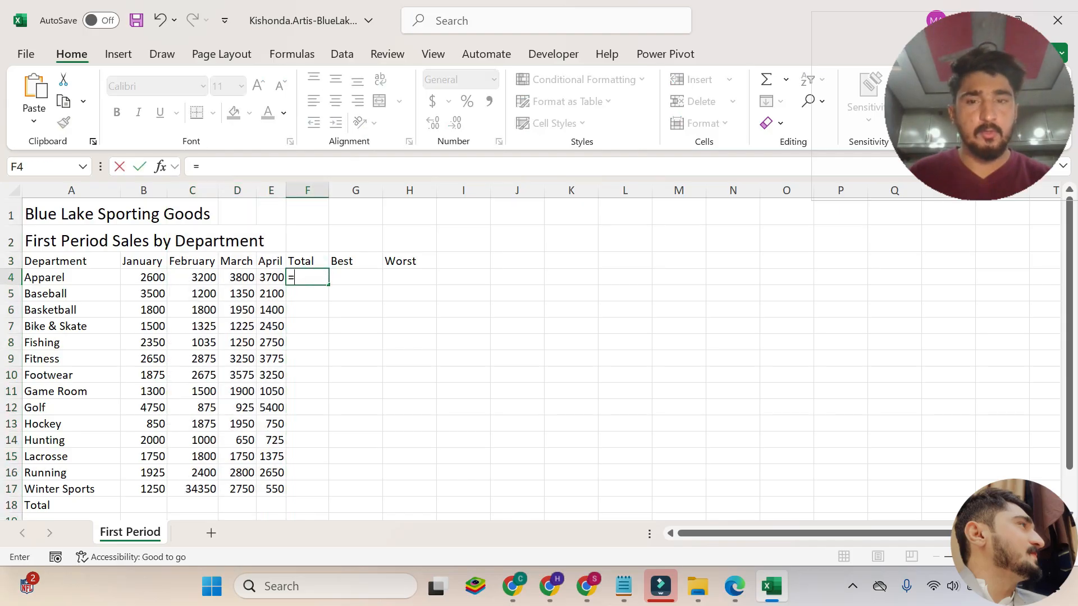
{"action": "left_click", "coordinate": [292, 54]}
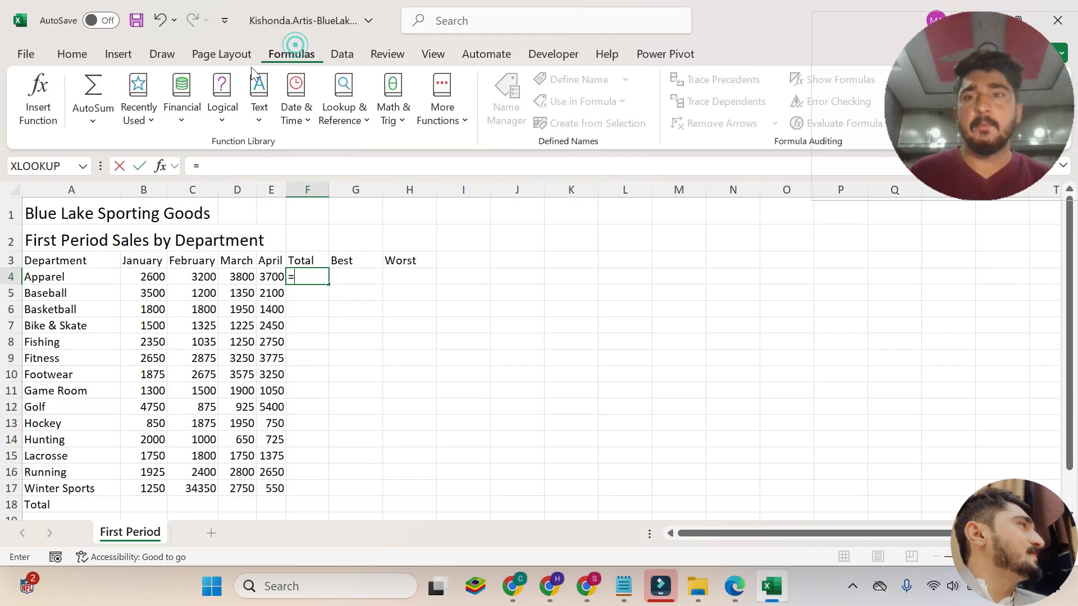
{"action": "left_click", "coordinate": [93, 97]}
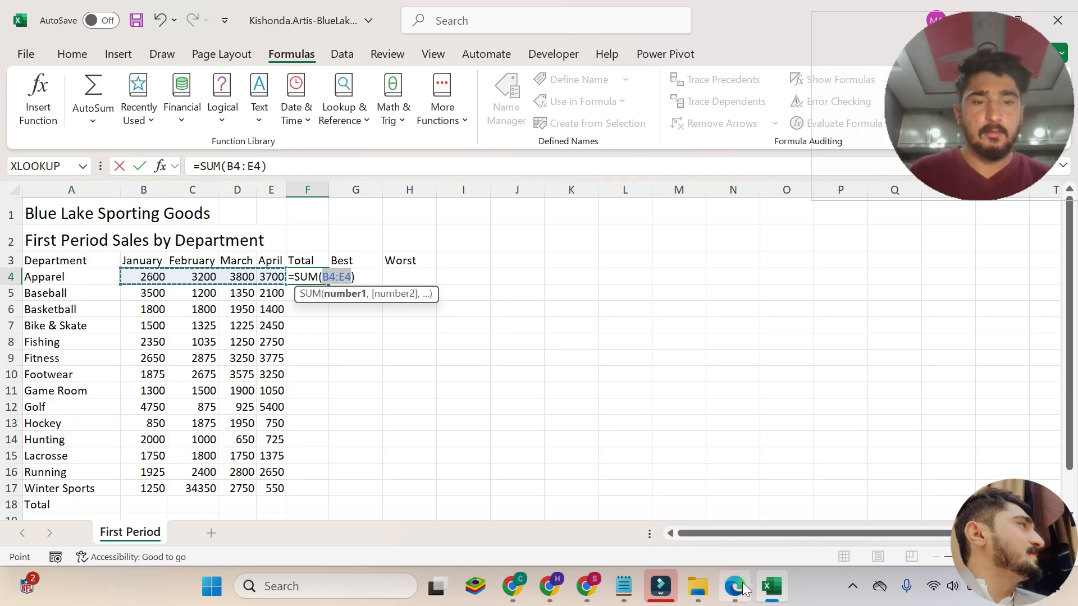
{"action": "left_click", "coordinate": [686, 452]}
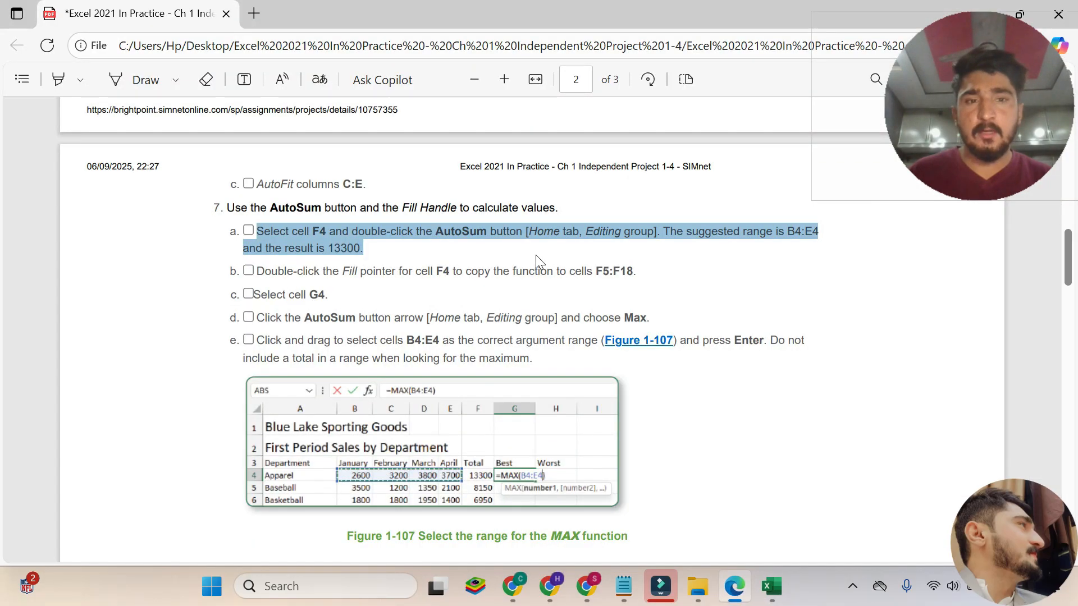
{"action": "left_click", "coordinate": [772, 586]}
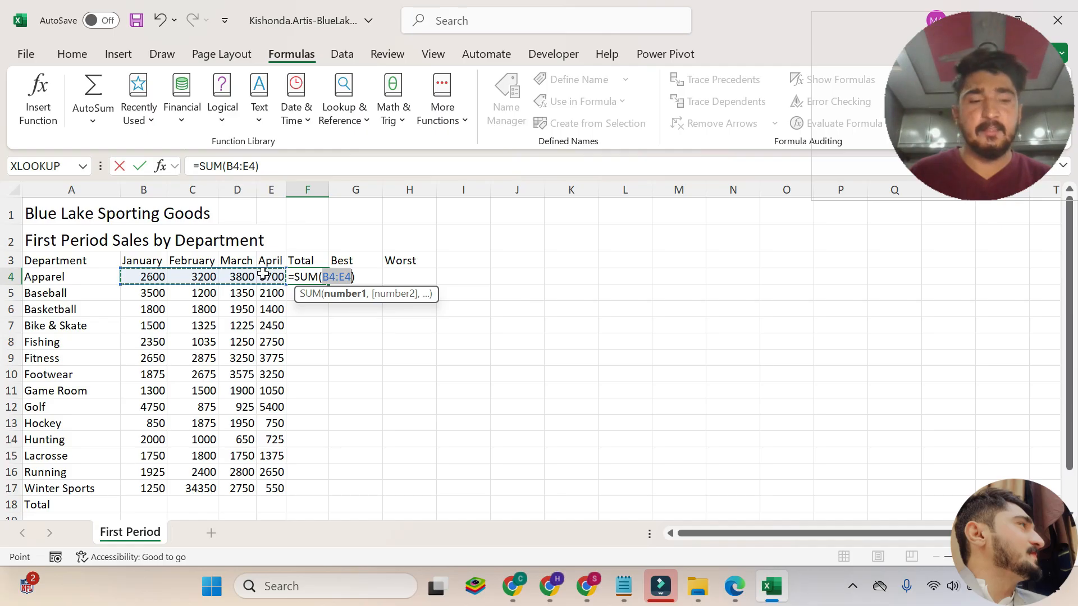
{"action": "key", "text": "Return"}
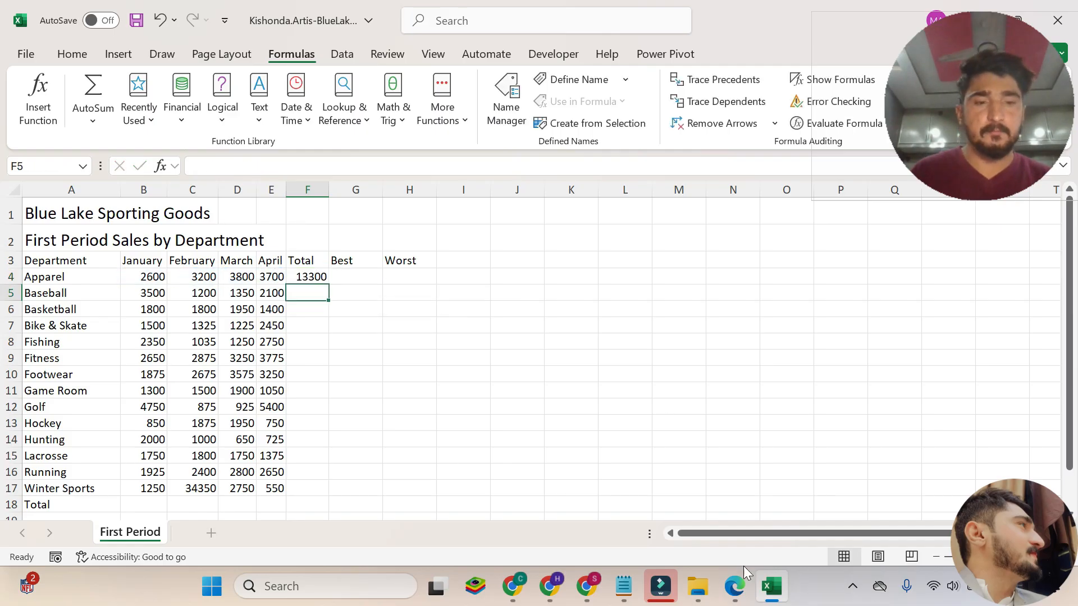
Step: Check instruction 7b in the project PDF in Edge, and fill the SUM formula from F4 down through F18 in Excel
{"action": "left_click", "coordinate": [308, 276]}
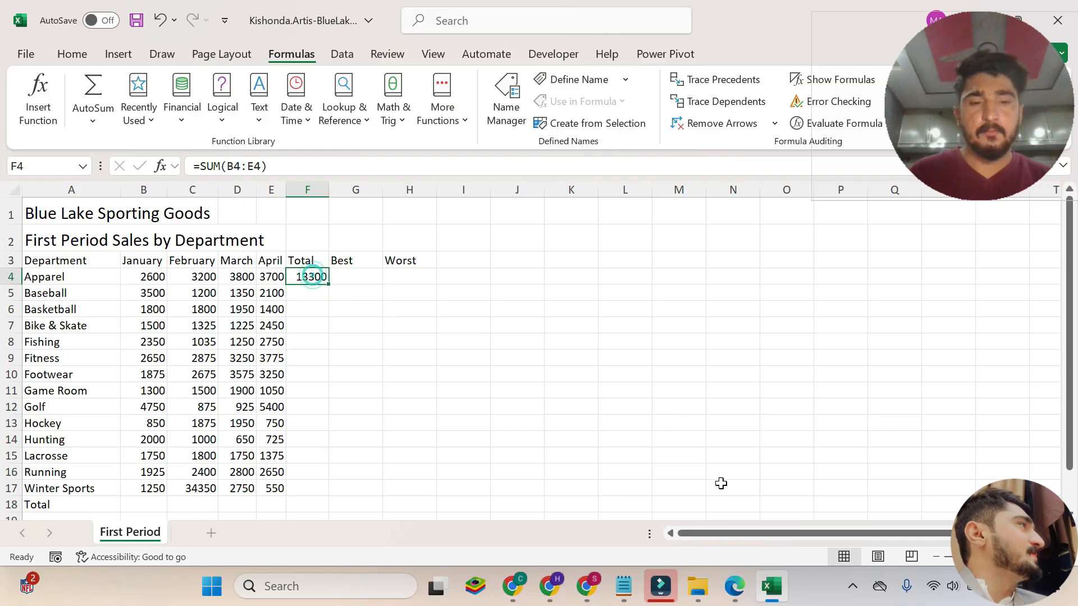
{"action": "left_click", "coordinate": [733, 587]}
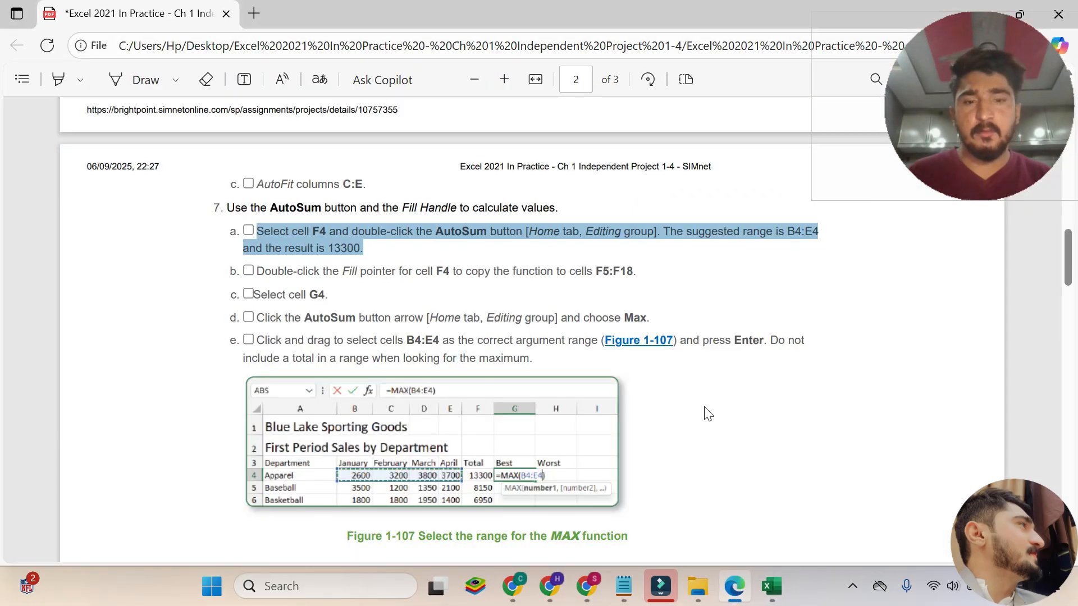
{"action": "left_click", "coordinate": [771, 586]}
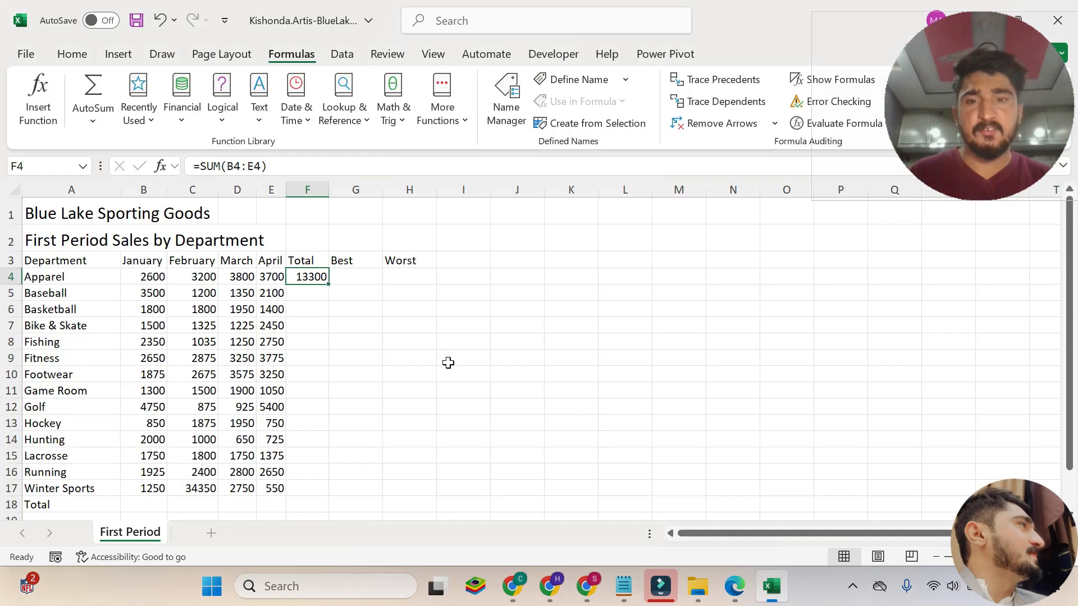
{"action": "left_click", "coordinate": [733, 586]}
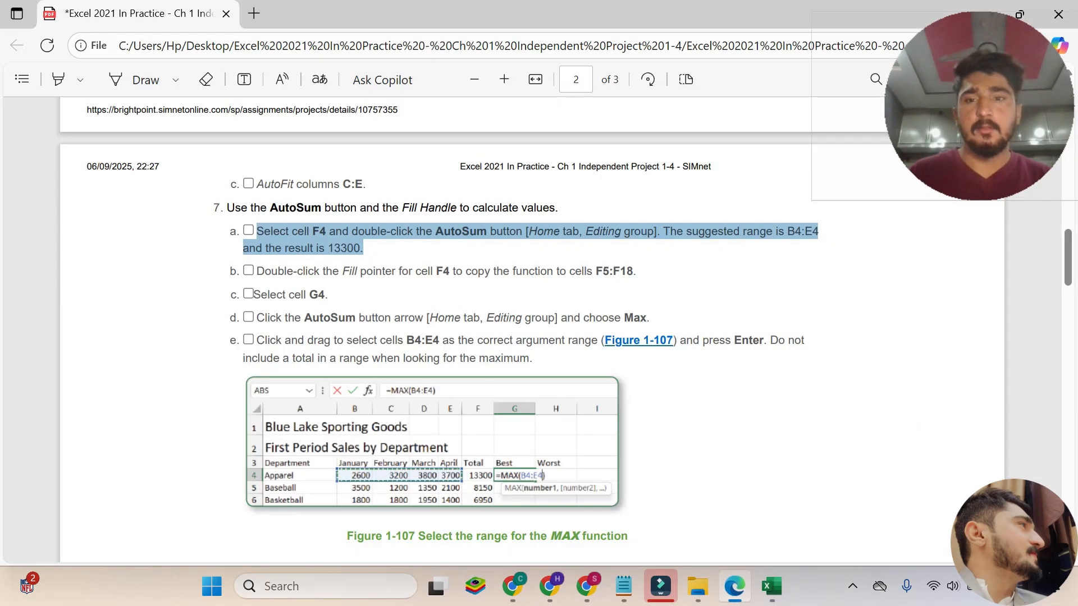
{"action": "left_click_drag", "start_coordinate": [253, 271], "coordinate": [657, 282]}
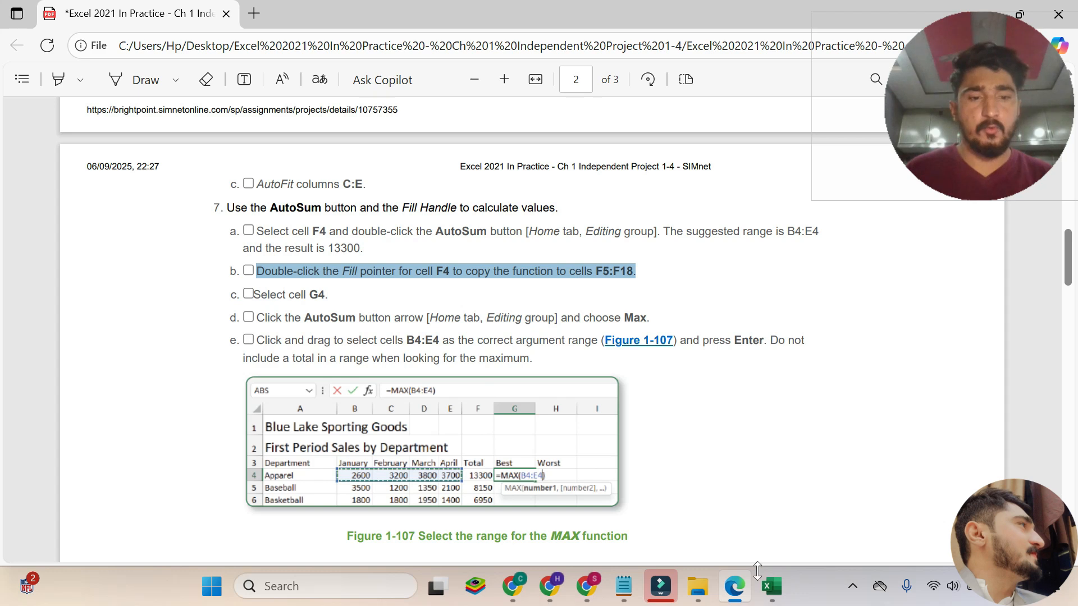
{"action": "left_click", "coordinate": [771, 586]}
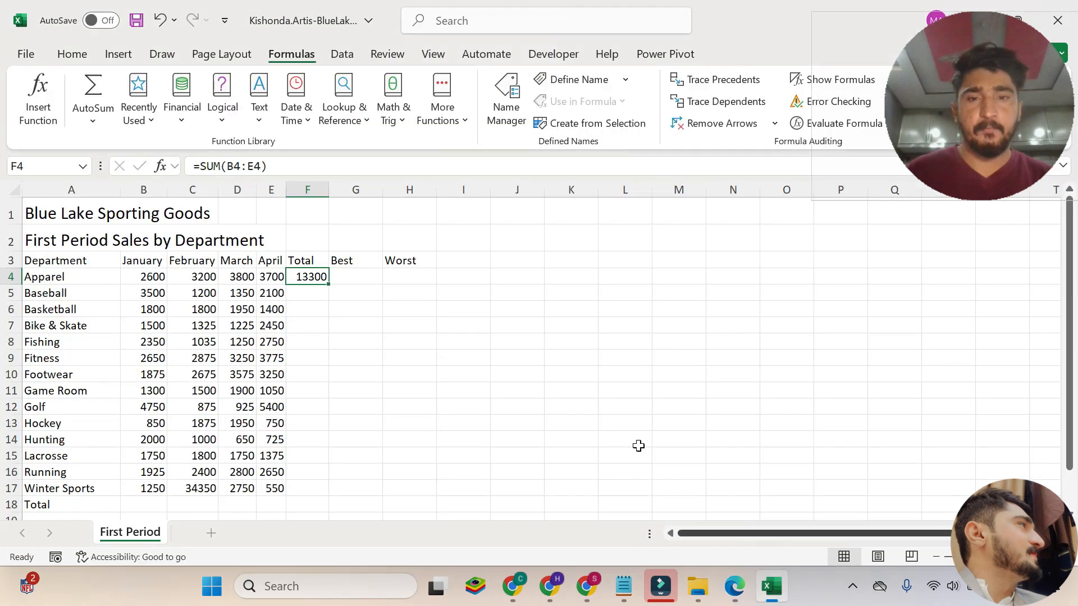
{"action": "double_click", "coordinate": [329, 286]}
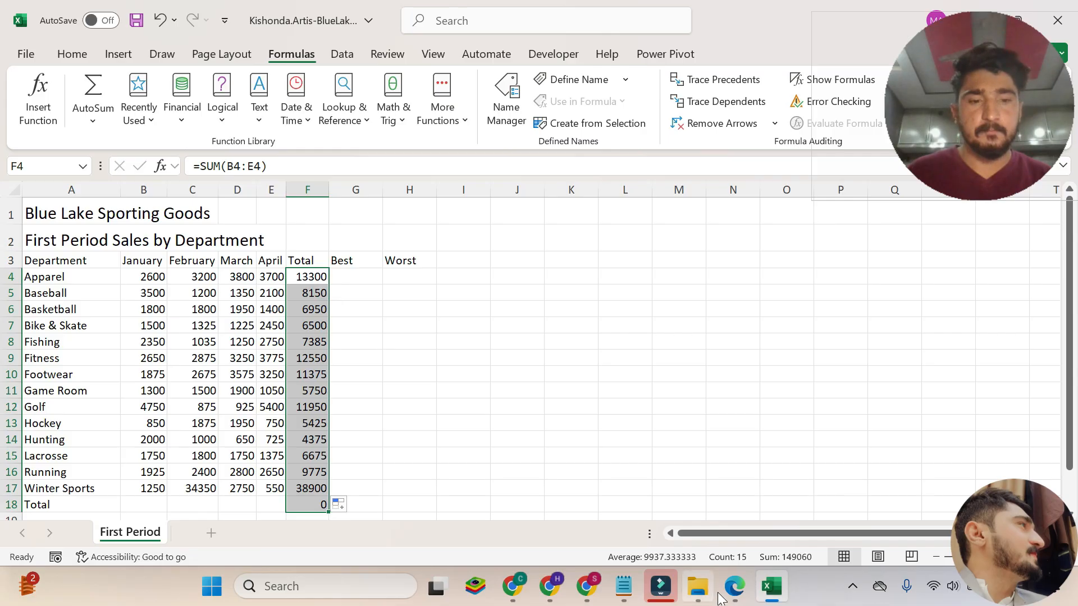
Step: Check instruction 7c in the project PDF in Edge, and select cell G4 in Excel
{"action": "left_click", "coordinate": [735, 586]}
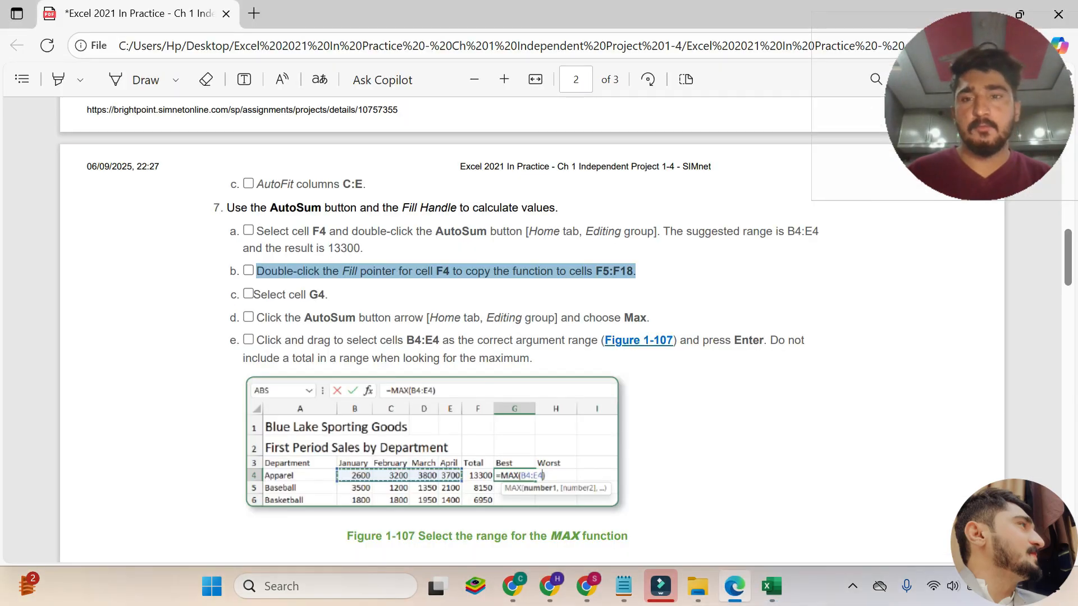
{"action": "left_click_drag", "start_coordinate": [251, 295], "coordinate": [324, 298]}
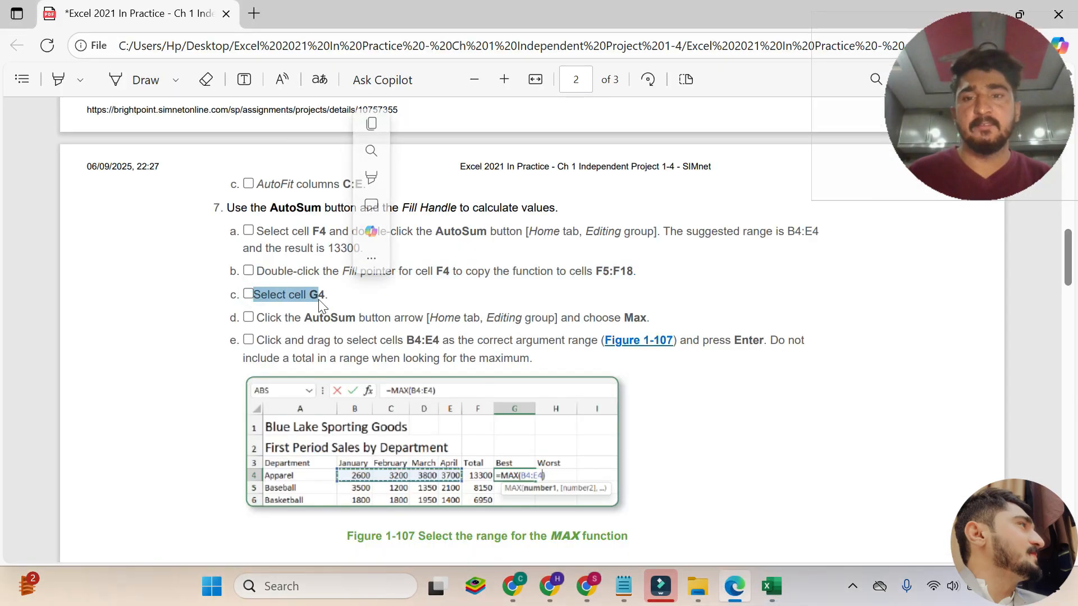
{"action": "left_click", "coordinate": [770, 584]}
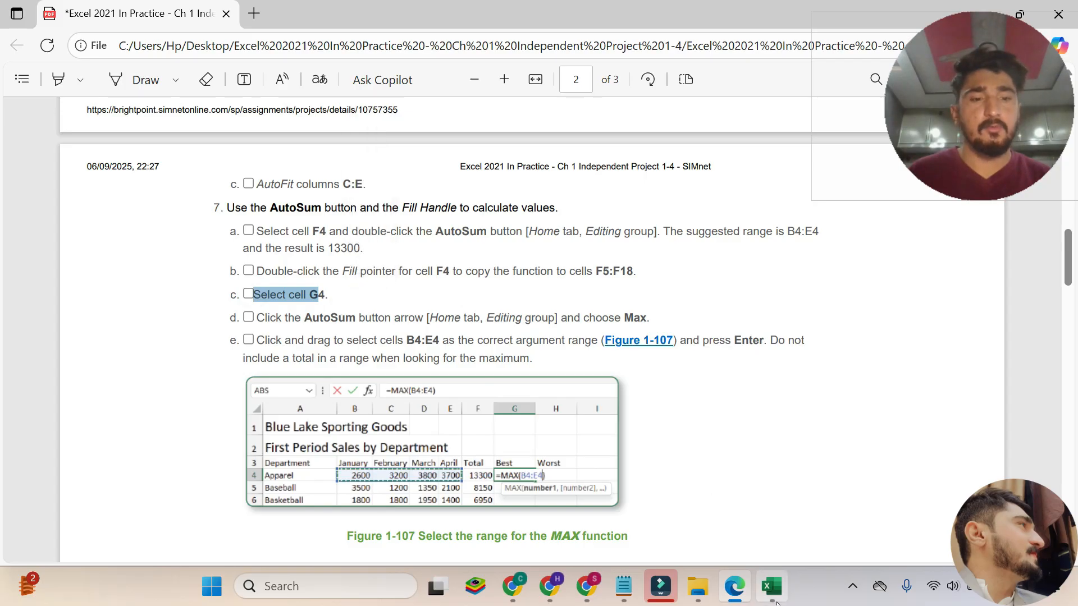
{"action": "left_click", "coordinate": [351, 279]}
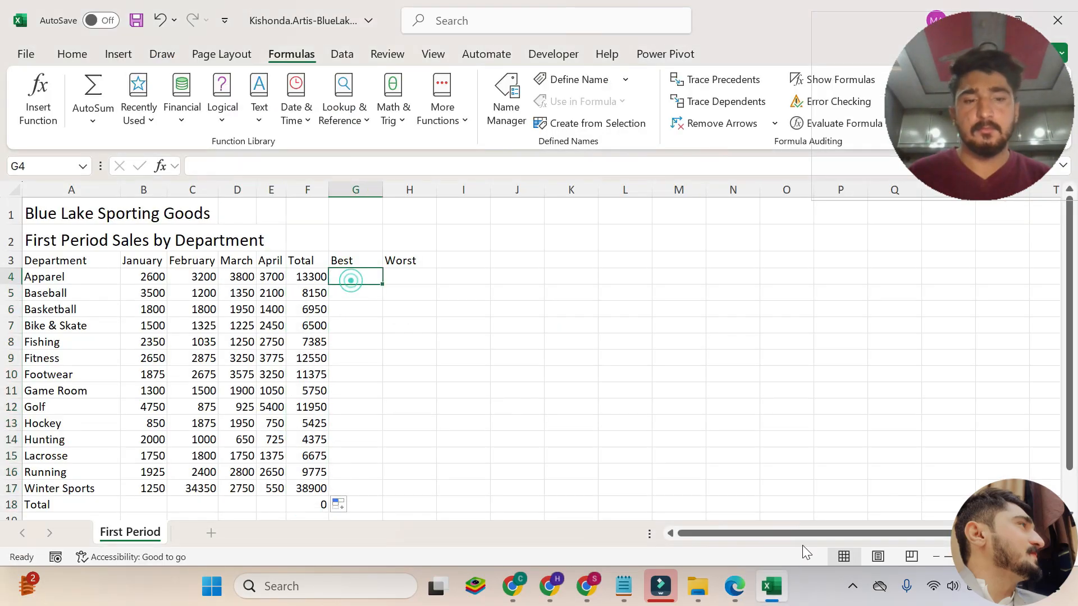
Step: Read instruction 7d on choosing Max from AutoSum in the project PDF in Edge, and return to Excel
{"action": "left_click", "coordinate": [734, 586]}
{"action": "left_click_drag", "start_coordinate": [256, 318], "coordinate": [646, 318]}
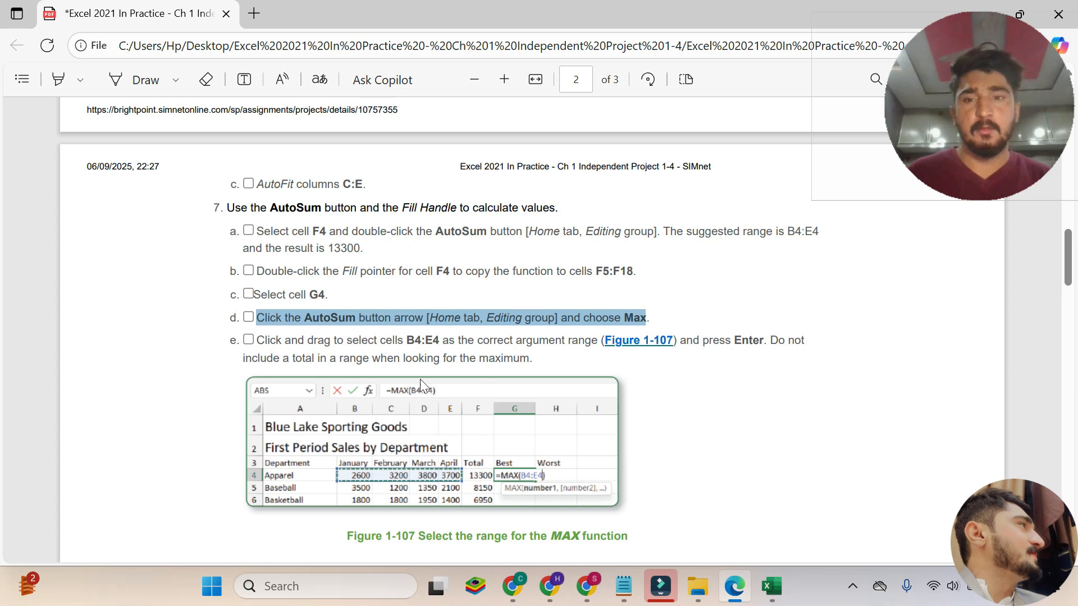
{"action": "mouse_move", "coordinate": [768, 586]}
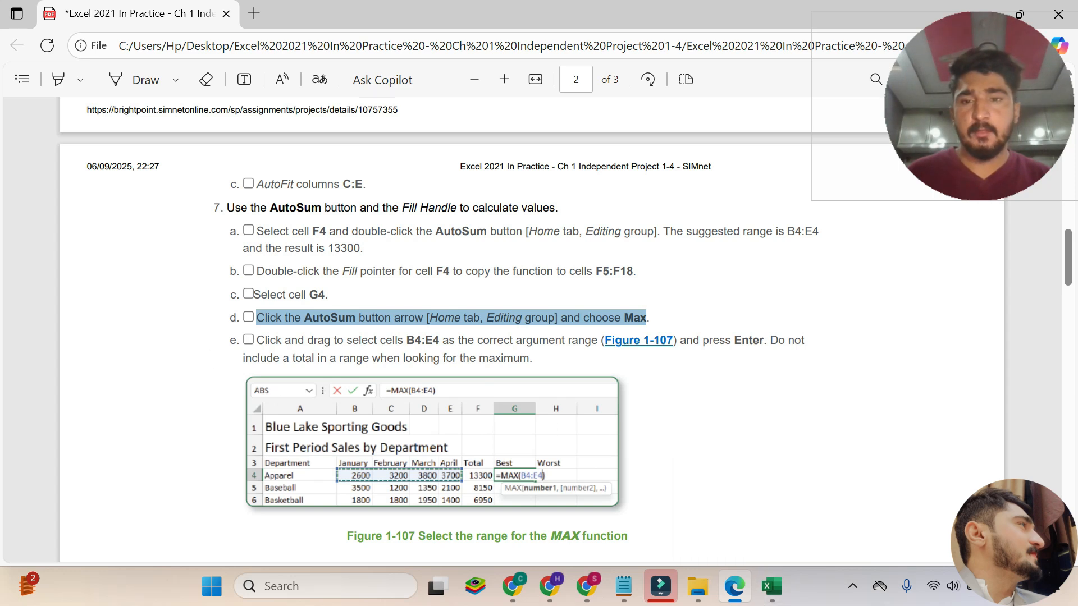
{"action": "left_click", "coordinate": [780, 592]}
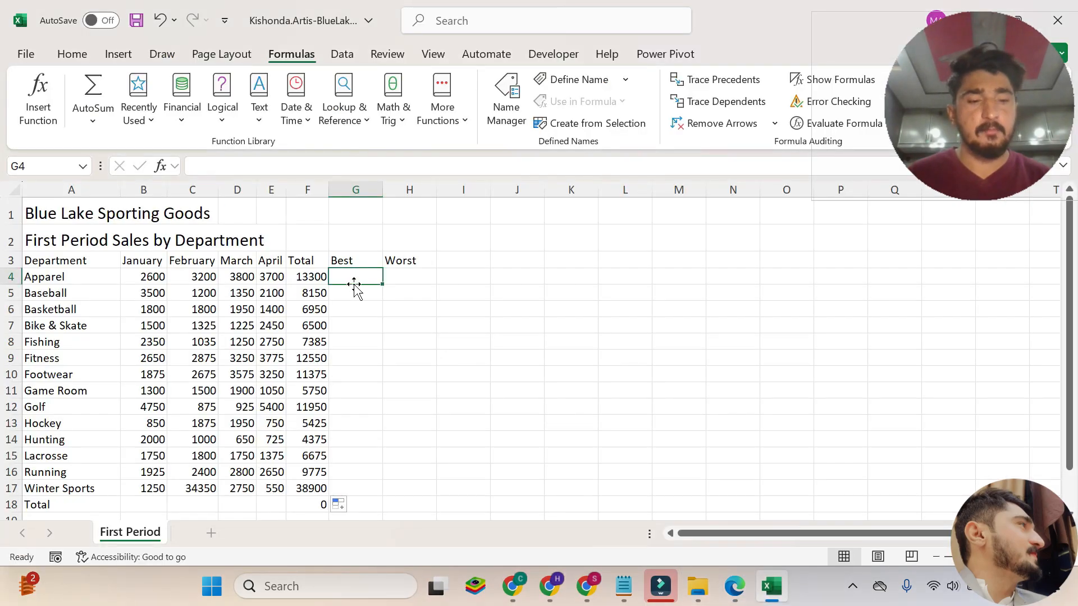
{"action": "type", "text": "="}
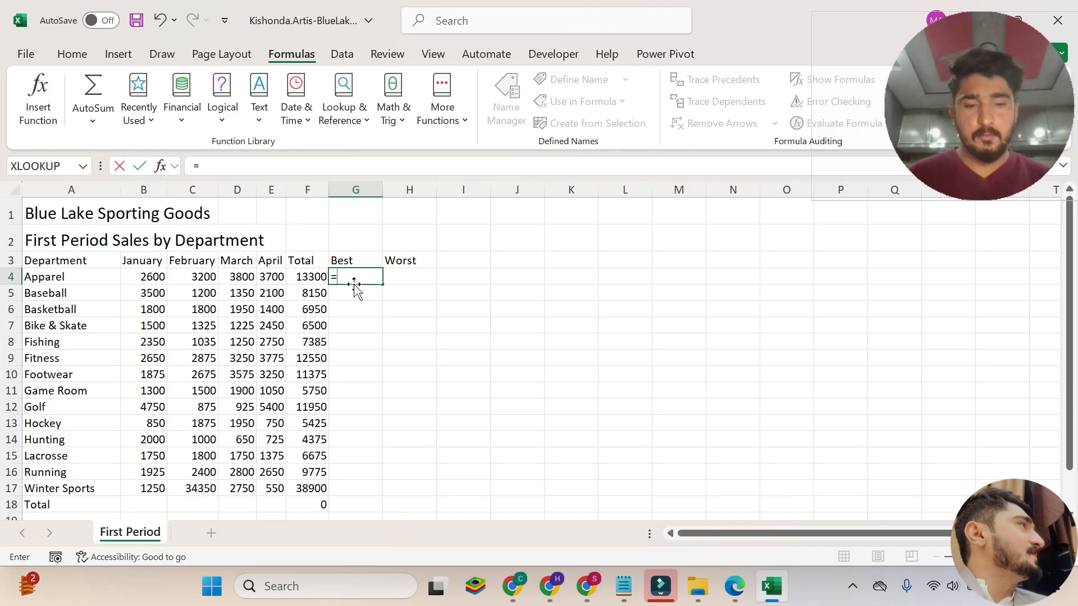
{"action": "type", "text": "max"}
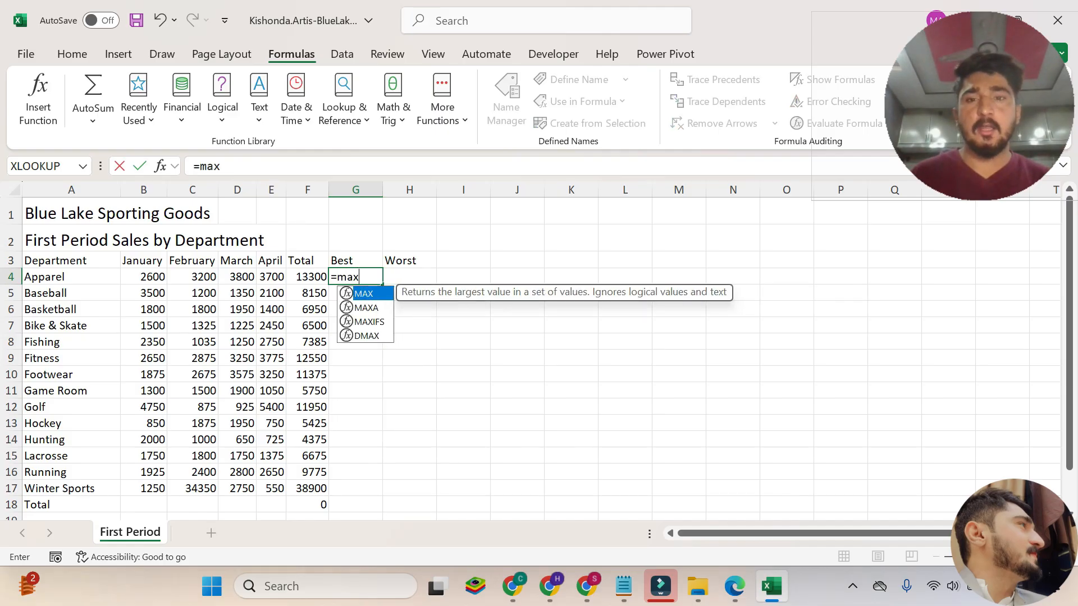
{"action": "key", "text": "BackSpace"}
{"action": "key", "text": "BackSpace"}
{"action": "key", "text": "BackSpace"}
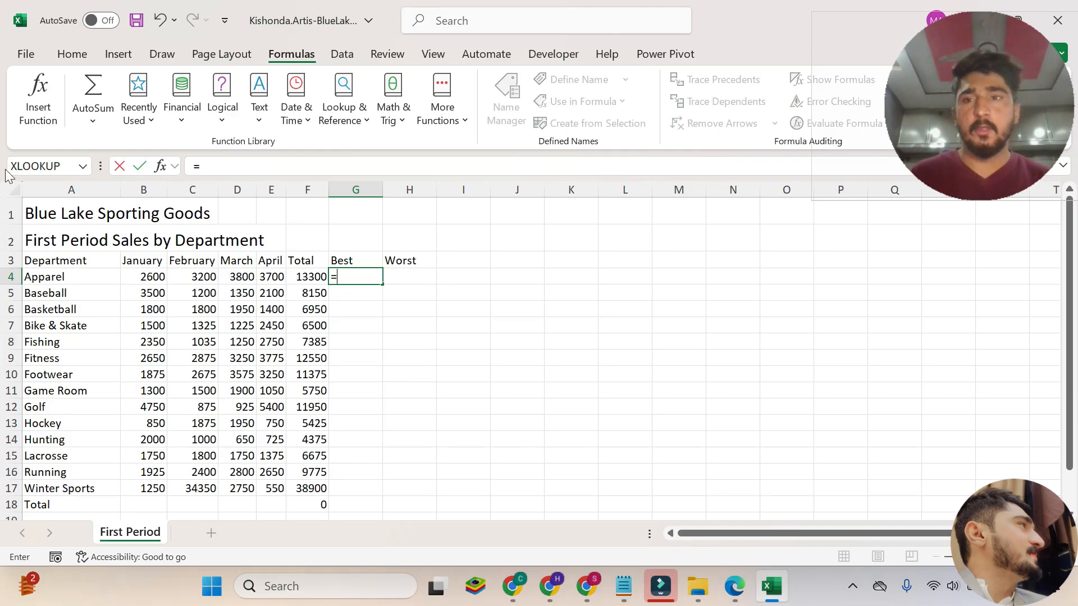
{"action": "left_click", "coordinate": [92, 121]}
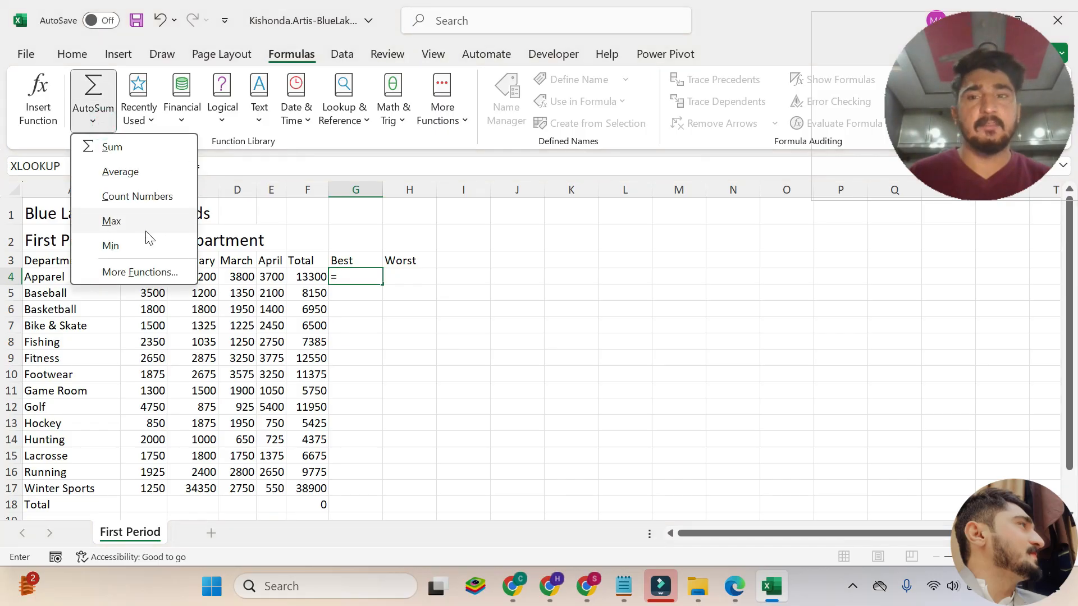
{"action": "key", "text": "Escape"}
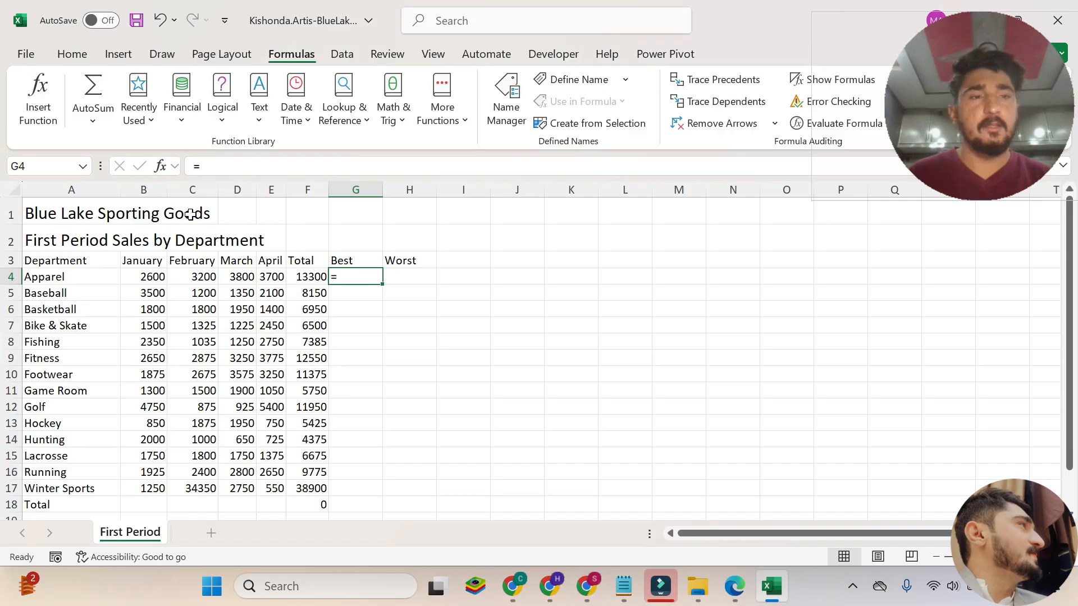
{"action": "left_click", "coordinate": [350, 277]}
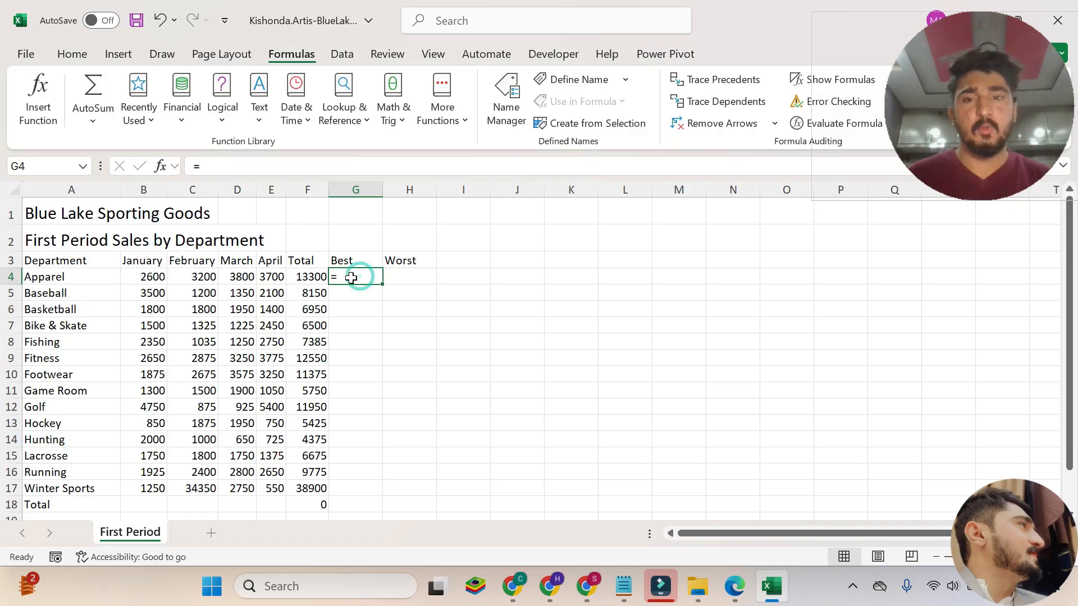
{"action": "left_click", "coordinate": [409, 307]}
Step: Start a MAX function in cell G4 under the Best heading
{"action": "left_click", "coordinate": [357, 273]}
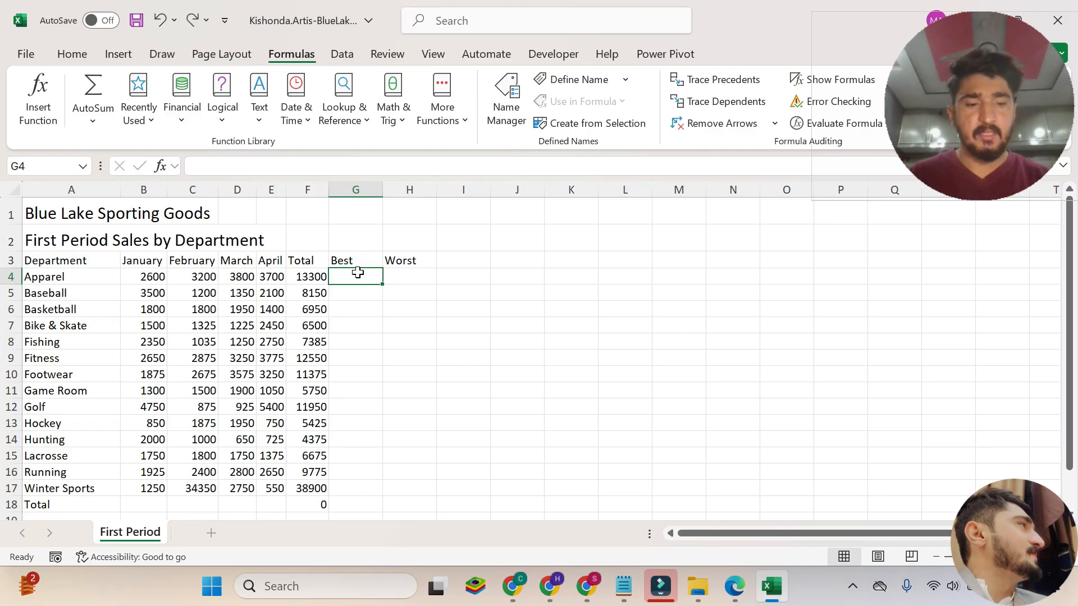
{"action": "type", "text": "=maz"}
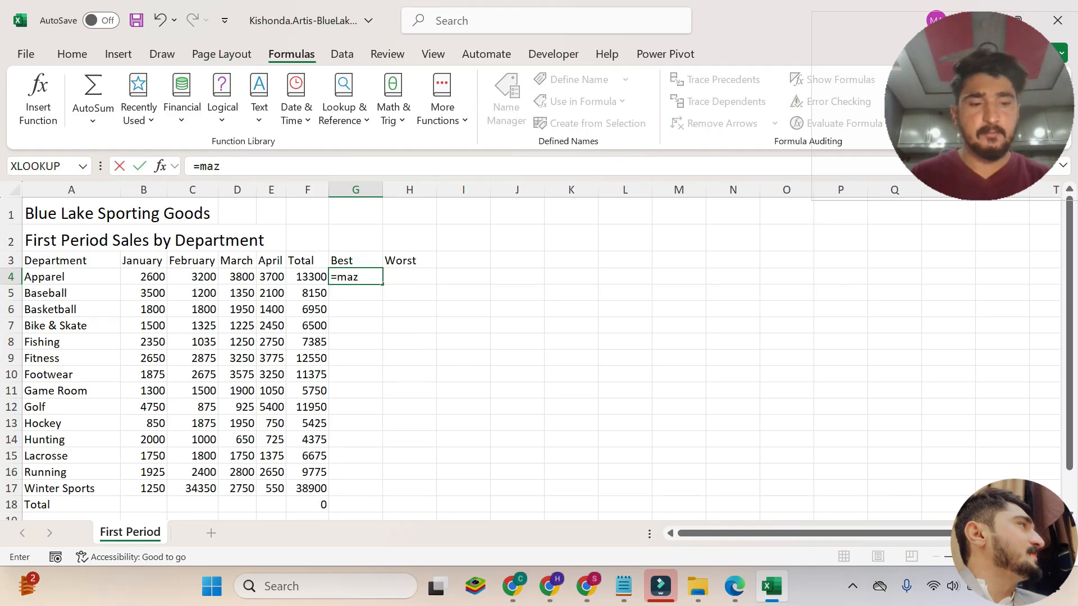
{"action": "key", "text": "BackSpace"}
{"action": "type", "text": "x"}
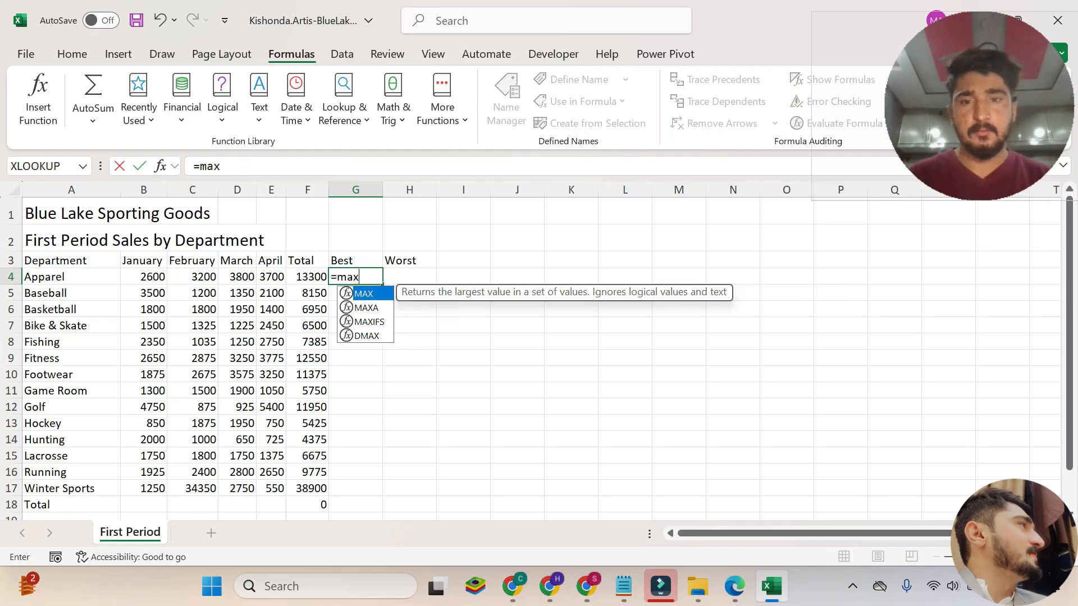
{"action": "double_click", "coordinate": [382, 293]}
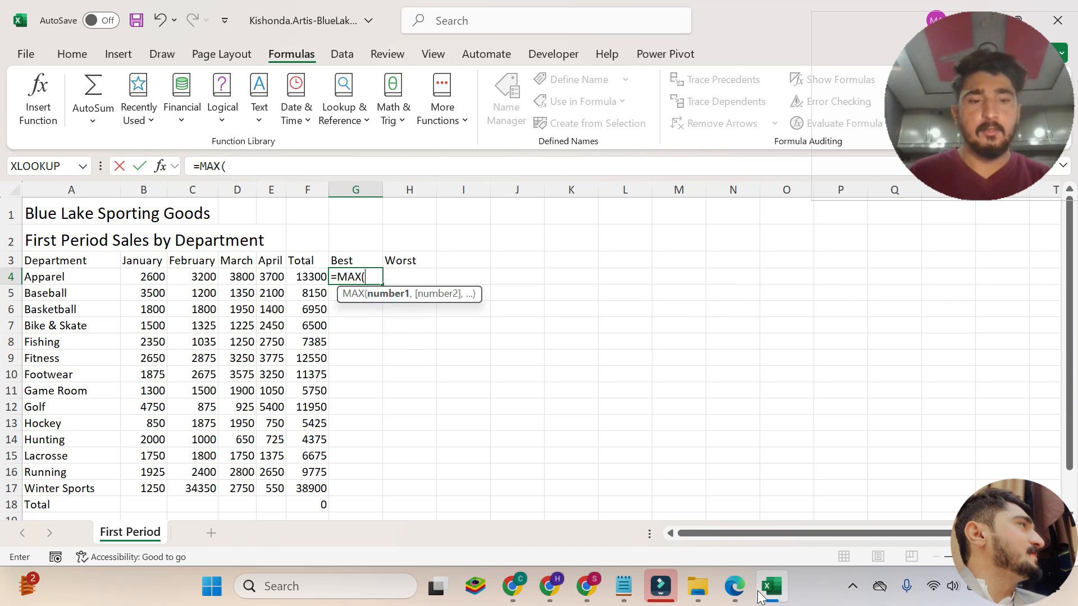
Step: Read instruction 7e and Figure 1-107 on the MAX argument range in the project PDF in Edge, and return to Excel
{"action": "left_click", "coordinate": [735, 586]}
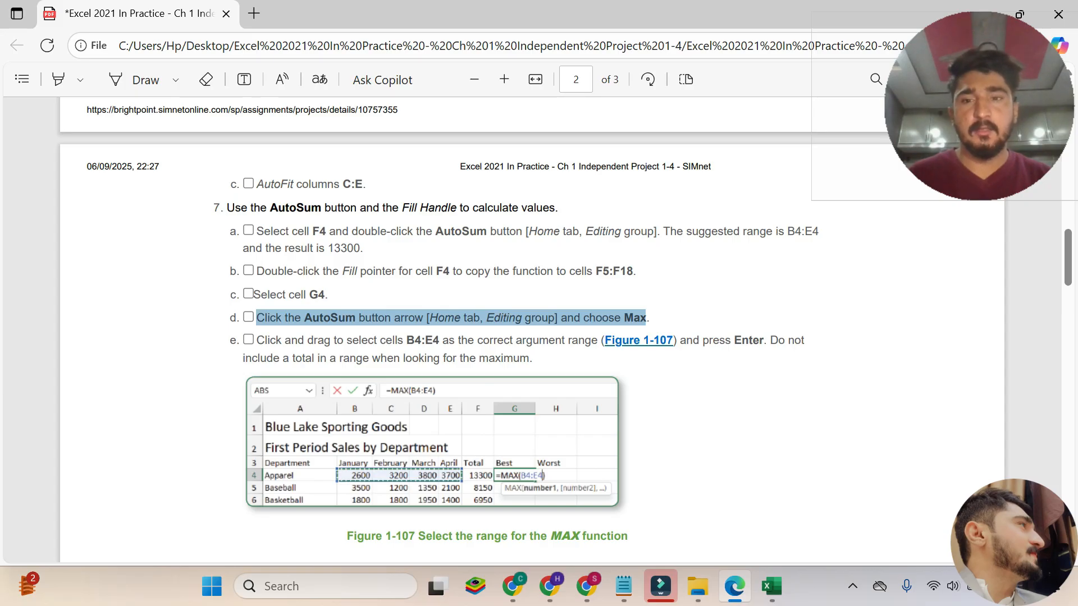
{"action": "left_click_drag", "start_coordinate": [257, 341], "coordinate": [804, 340]}
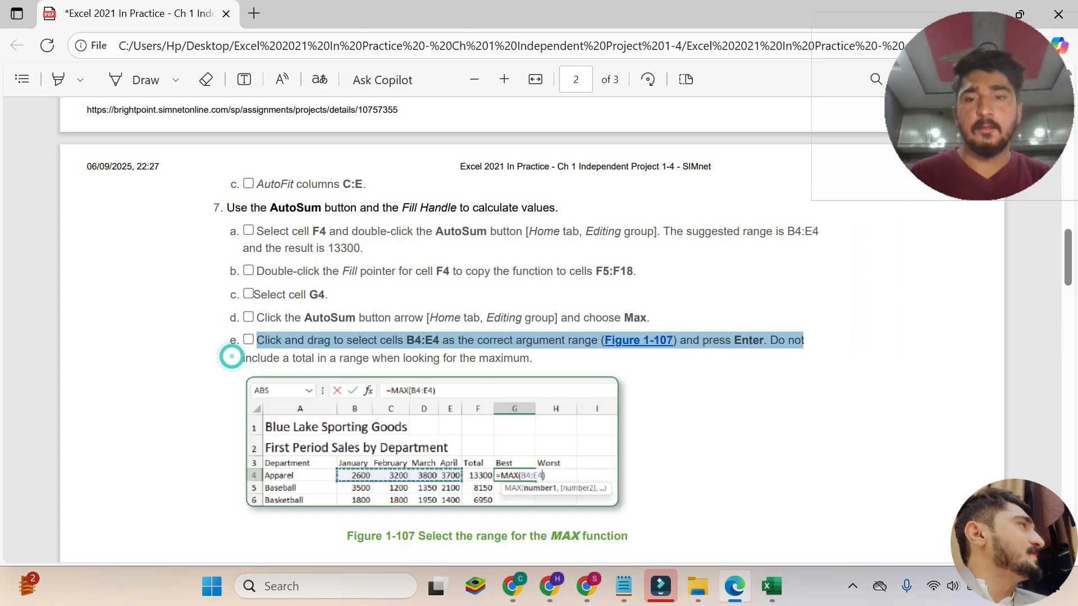
{"action": "left_click_drag", "start_coordinate": [231, 357], "coordinate": [532, 359]}
{"action": "left_click", "coordinate": [461, 481]}
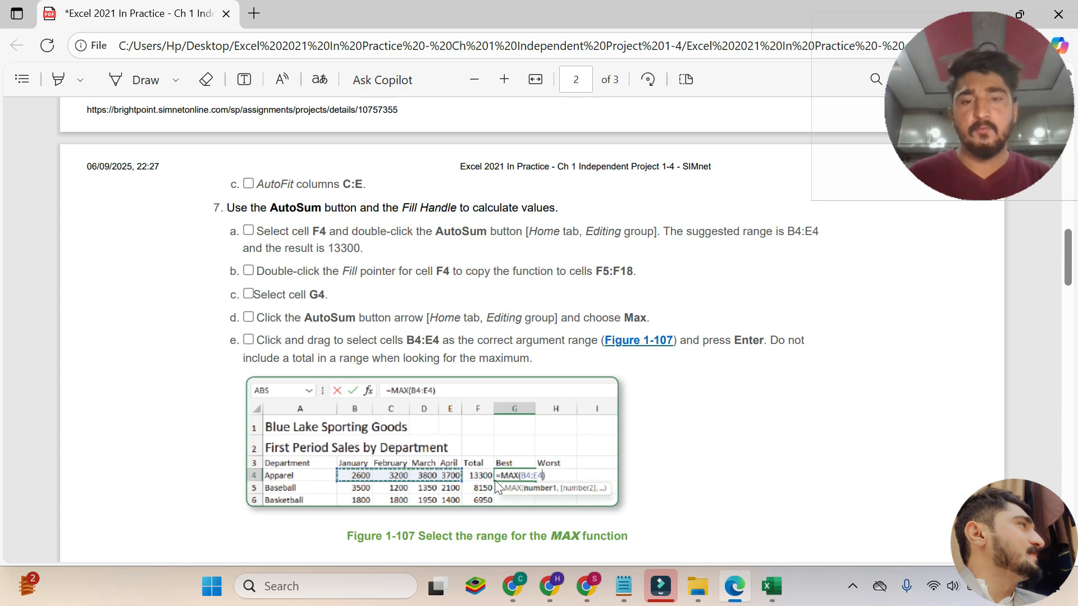
{"action": "left_click", "coordinate": [771, 591]}
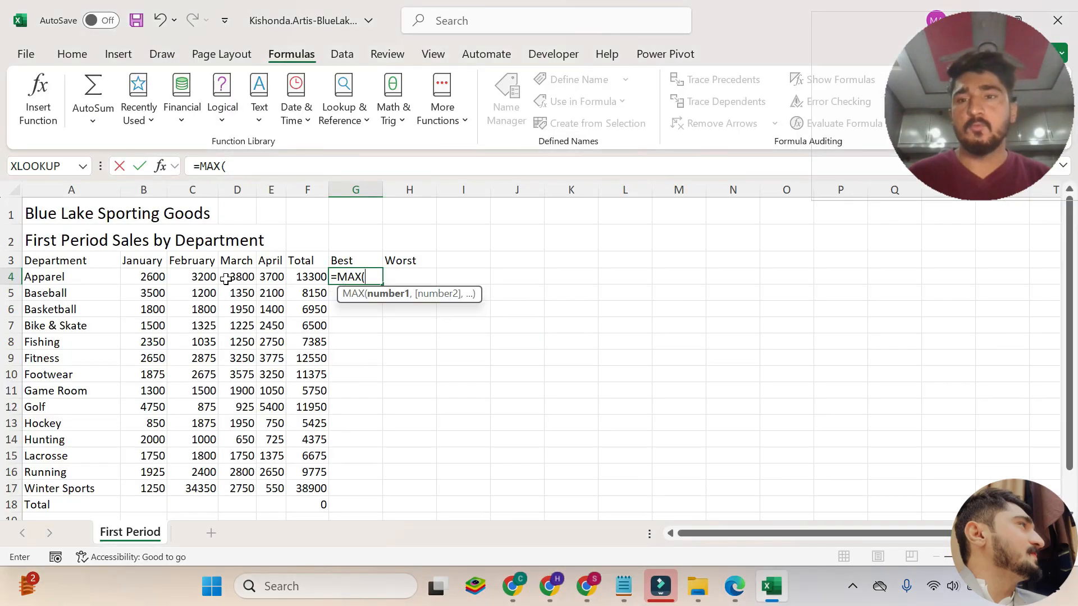
Step: Complete the MAX function in cell G4 with the range B4:E4, and glance back at the project PDF in Edge
{"action": "left_click_drag", "start_coordinate": [144, 278], "coordinate": [271, 274]}
{"action": "key", "text": "Return"}
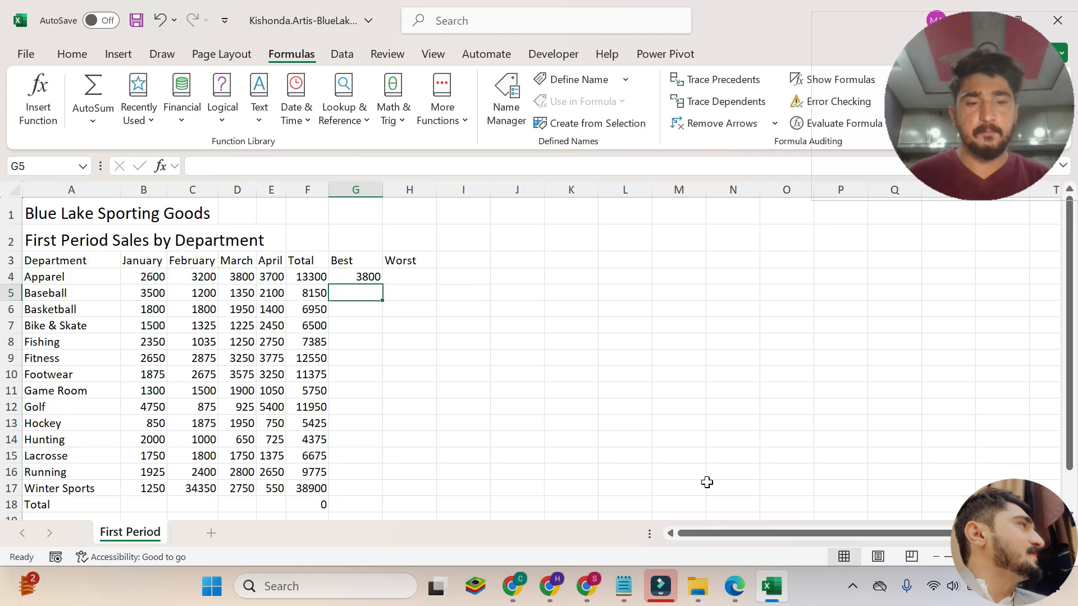
{"action": "left_click", "coordinate": [735, 586]}
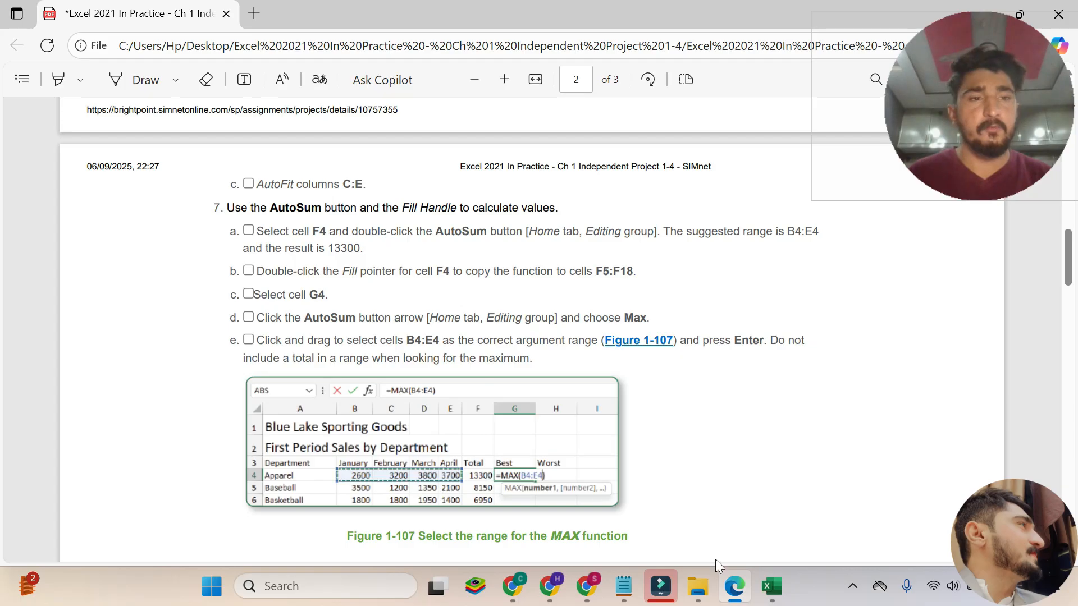
{"action": "left_click", "coordinate": [772, 586]}
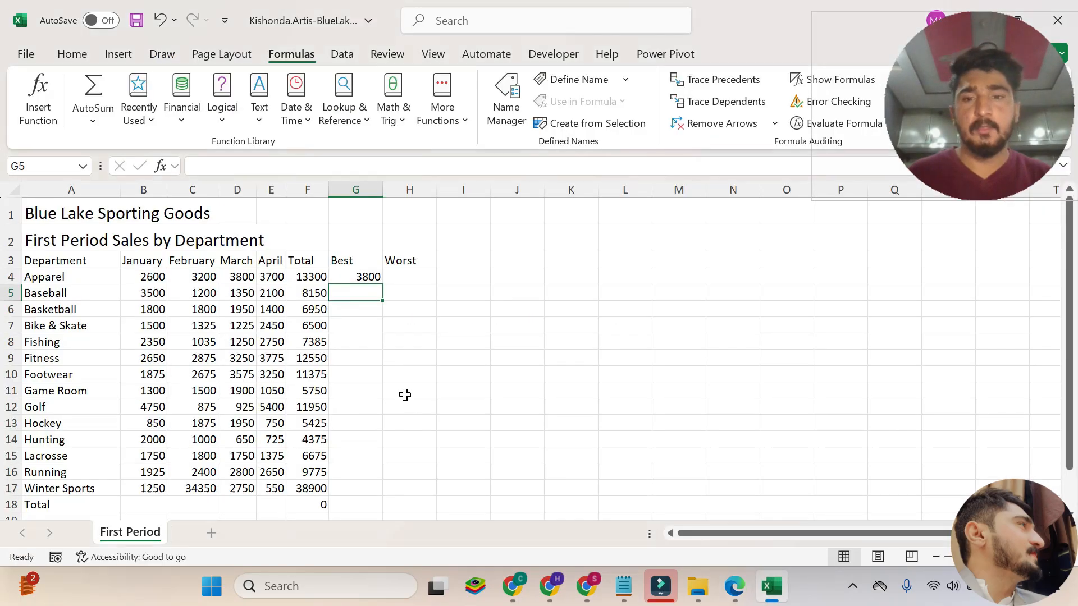
Step: Read instruction 7f on using the MIN function in cell H4 in the project PDF in Edge, and return to Excel
{"action": "left_click", "coordinate": [734, 588]}
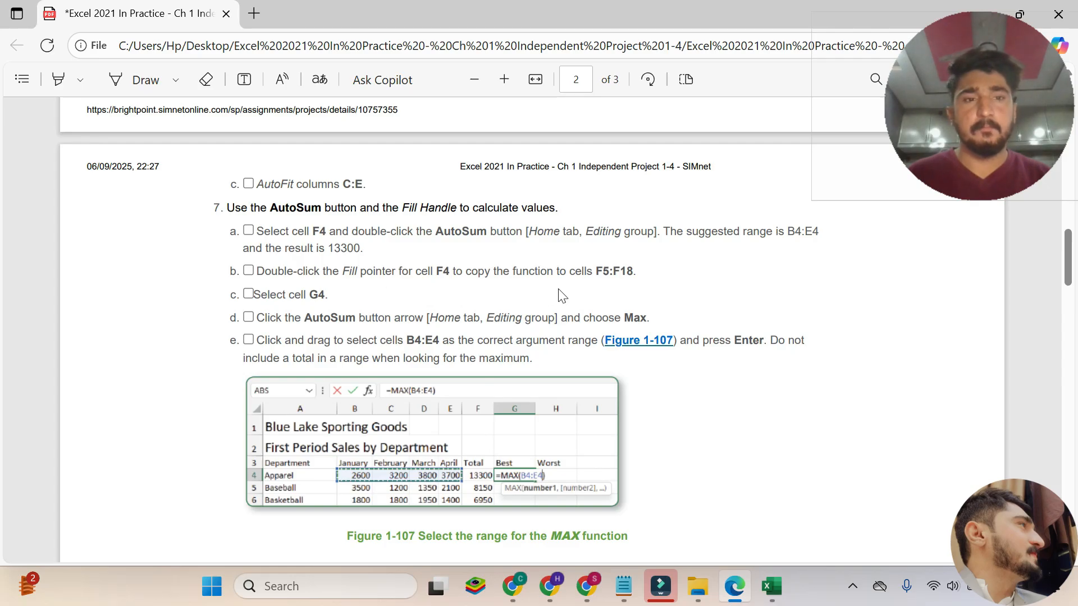
{"action": "scroll", "coordinate": [561, 295], "scroll_direction": "down", "scroll_amount": 3}
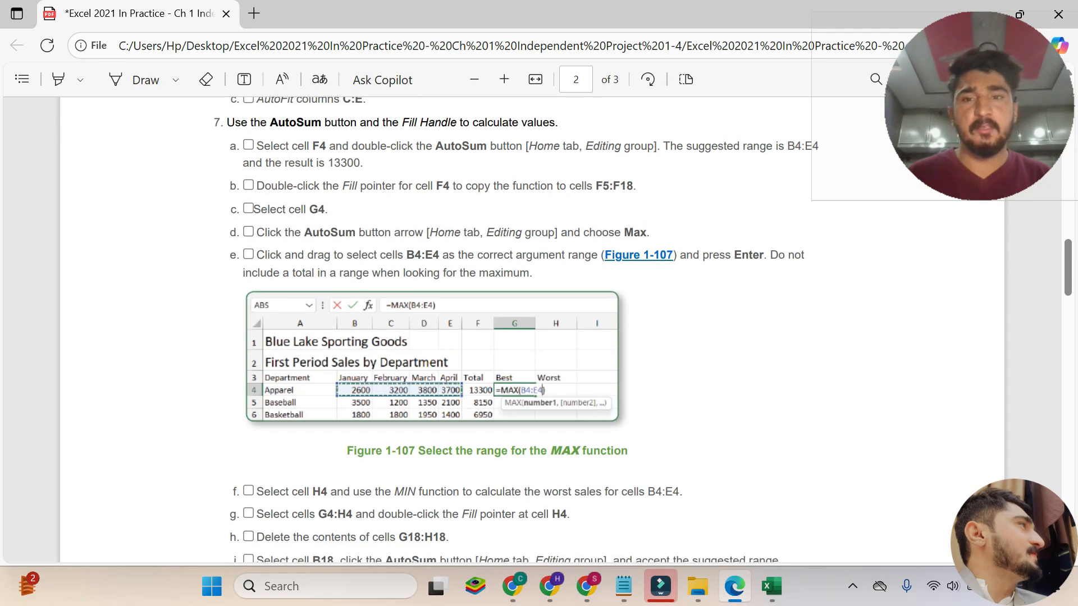
{"action": "scroll", "coordinate": [561, 331], "scroll_direction": "down", "scroll_amount": 6}
{"action": "left_click_drag", "start_coordinate": [253, 325], "coordinate": [684, 326]}
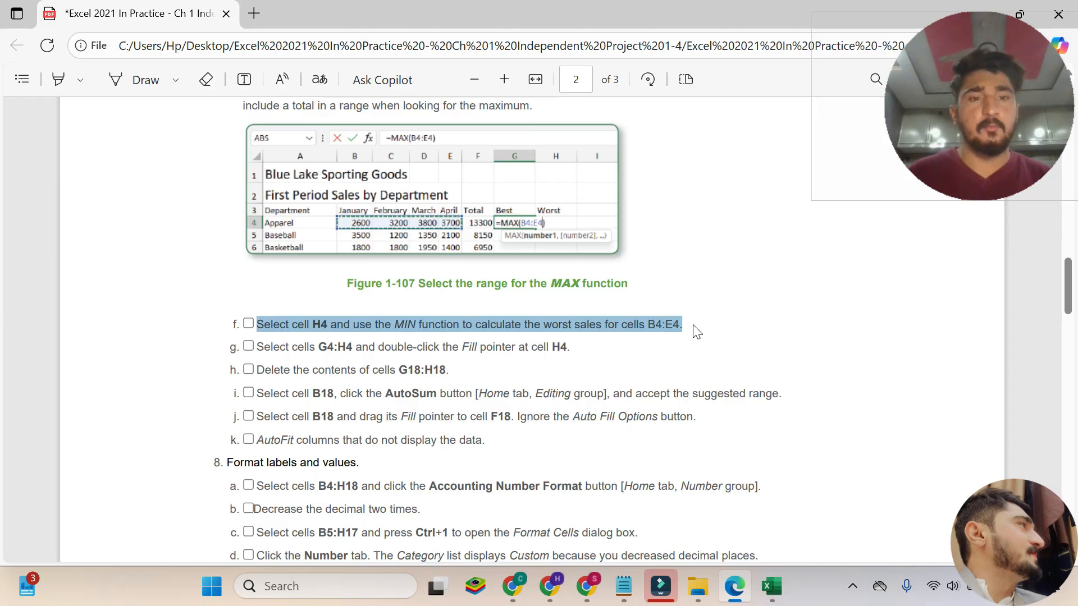
{"action": "left_click", "coordinate": [771, 586]}
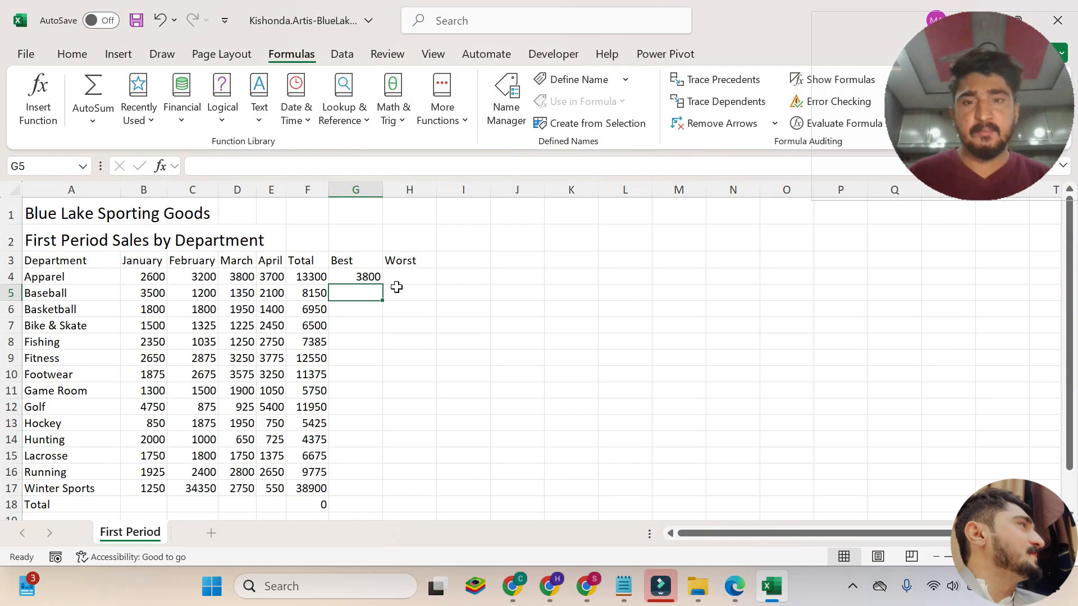
{"action": "left_click", "coordinate": [735, 586]}
{"action": "scroll", "coordinate": [594, 426], "scroll_direction": "up", "scroll_amount": 3}
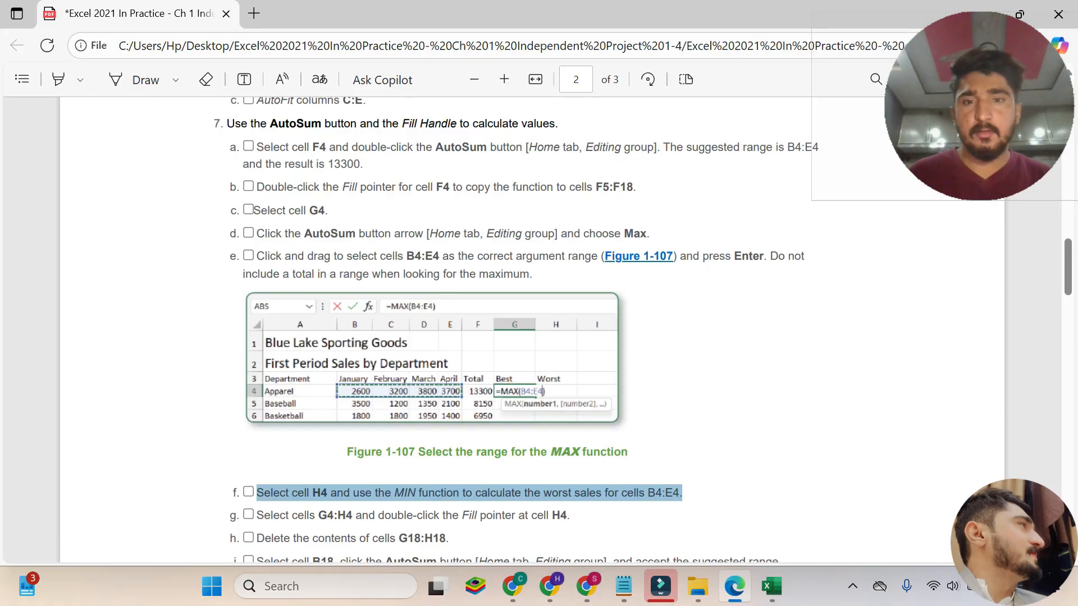
{"action": "scroll", "coordinate": [541, 372], "scroll_direction": "down", "scroll_amount": 3}
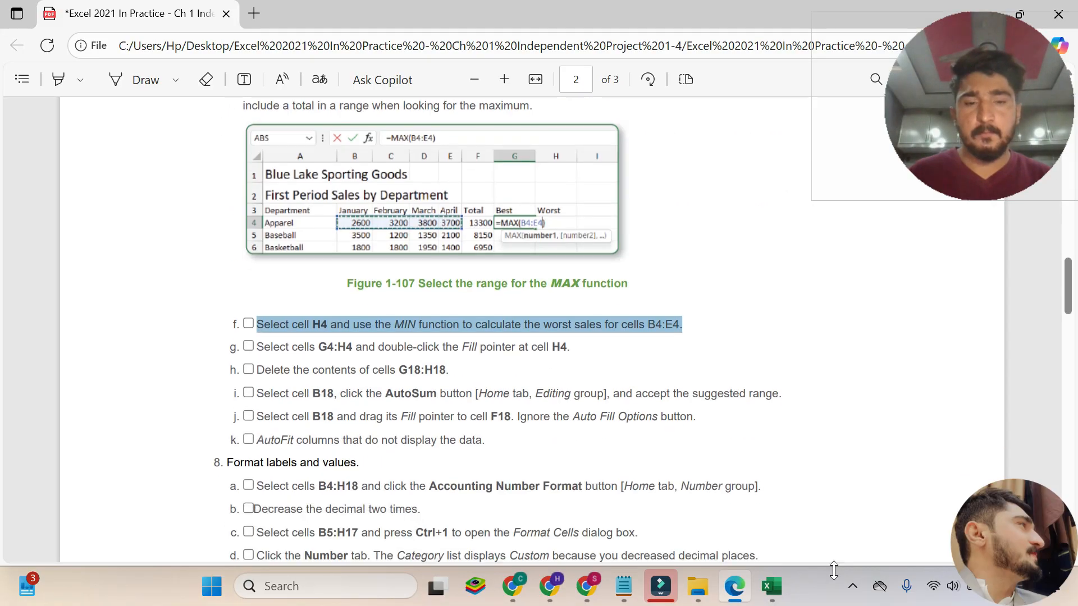
{"action": "left_click", "coordinate": [772, 586]}
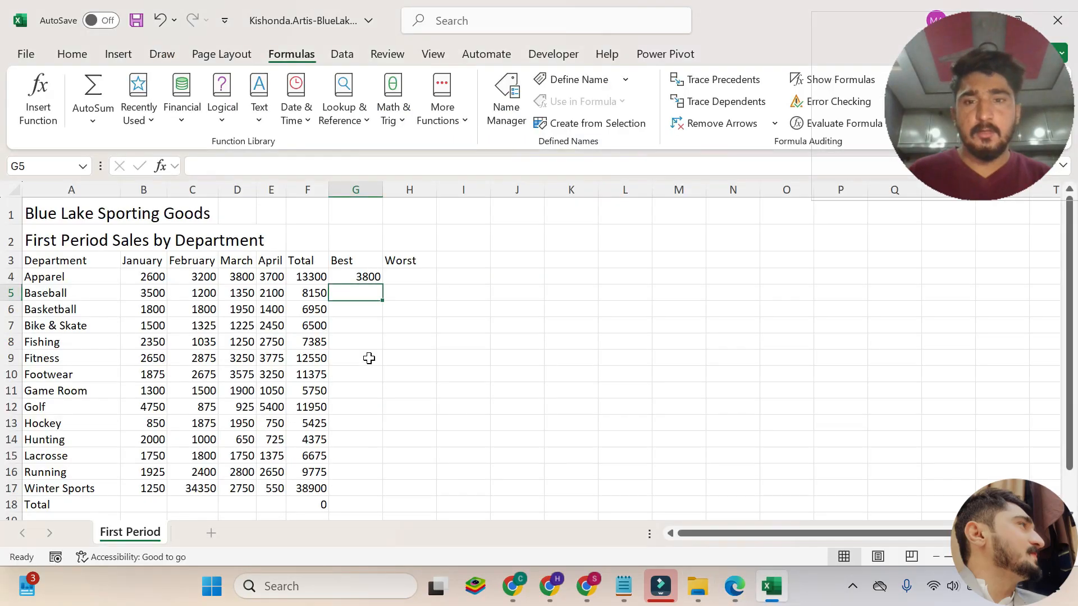
Step: Fill the MAX formula from cell G4 down through G18, and recheck instruction 7f in the project PDF in Edge
{"action": "left_click", "coordinate": [362, 277]}
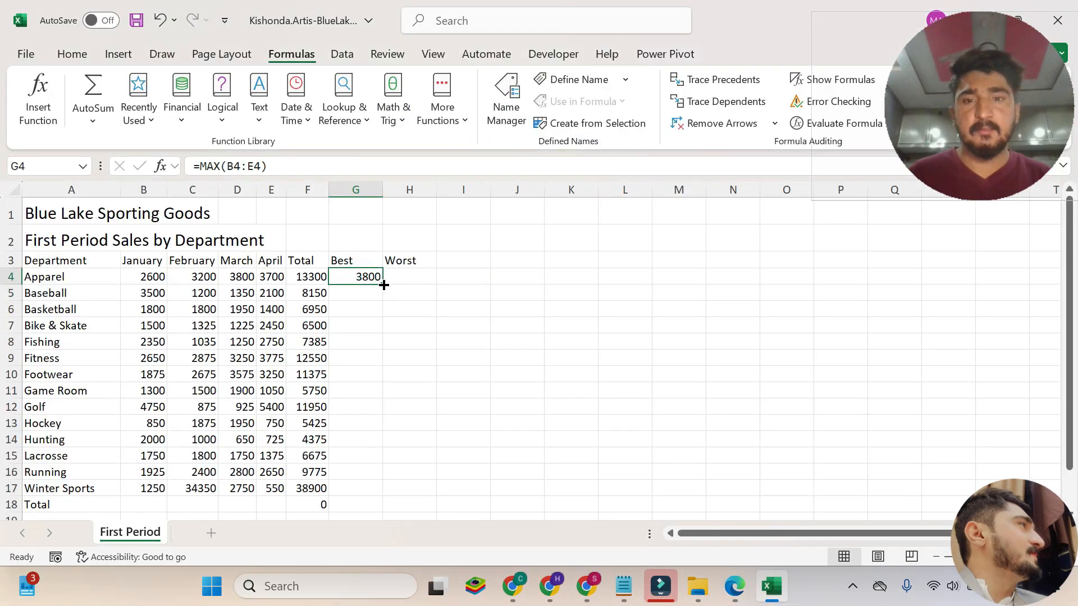
{"action": "double_click", "coordinate": [384, 285]}
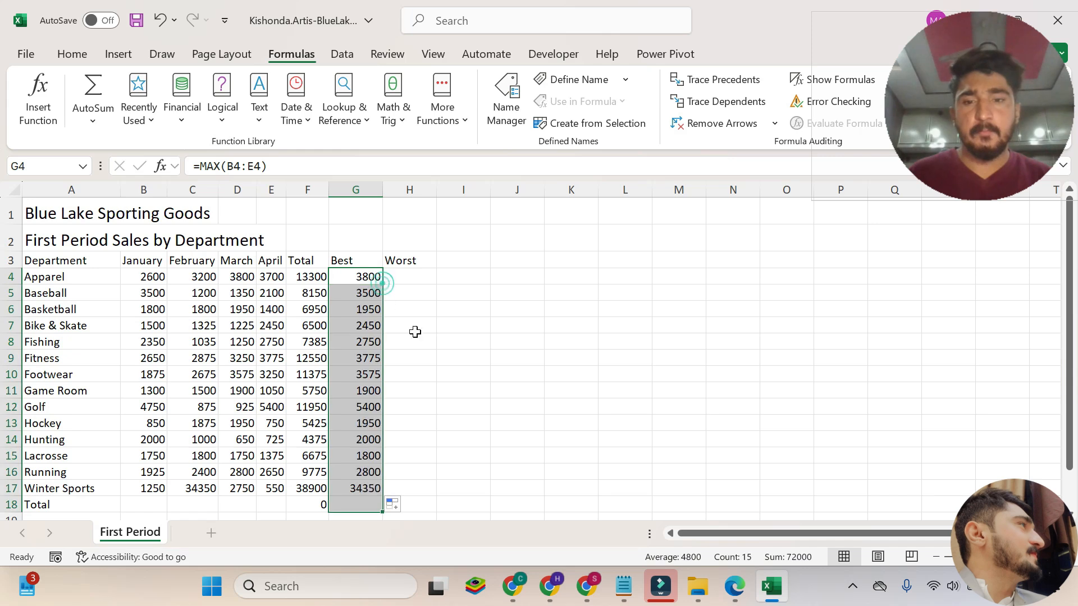
{"action": "left_click", "coordinate": [733, 595]}
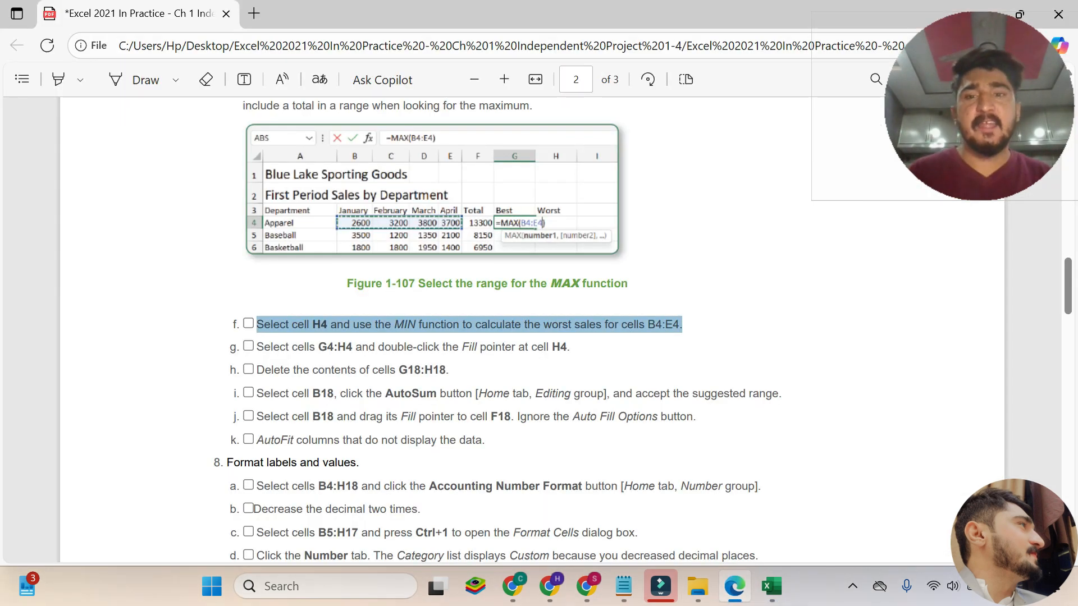
{"action": "left_click", "coordinate": [772, 586]}
Step: Enter a MIN function in cell H4 under the Worst heading for the range B4:E4, rechecking the project PDF in Edge
{"action": "left_click", "coordinate": [417, 276]}
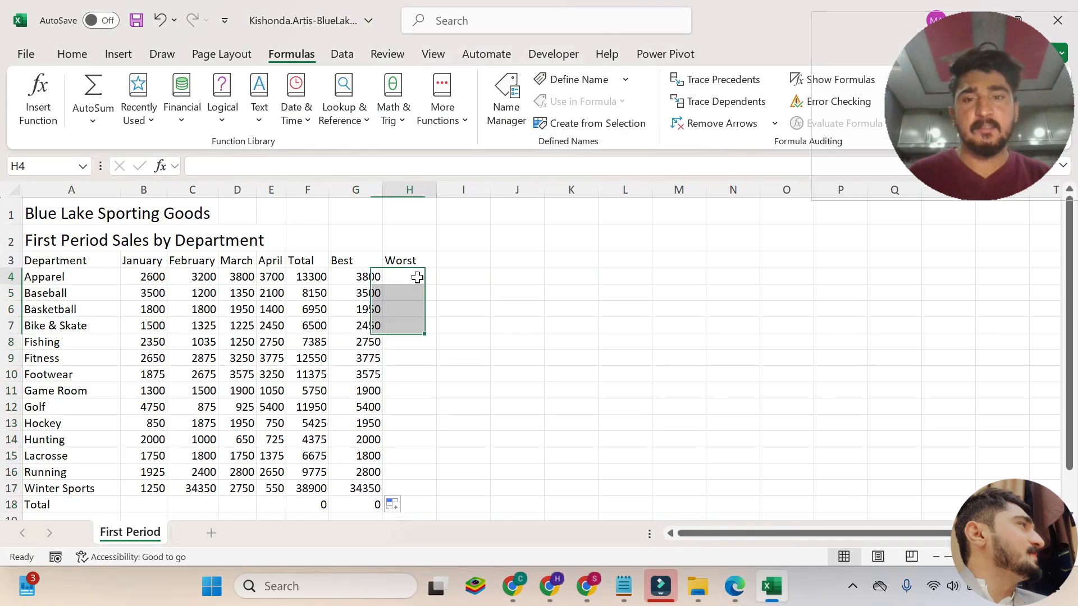
{"action": "left_click", "coordinate": [734, 587]}
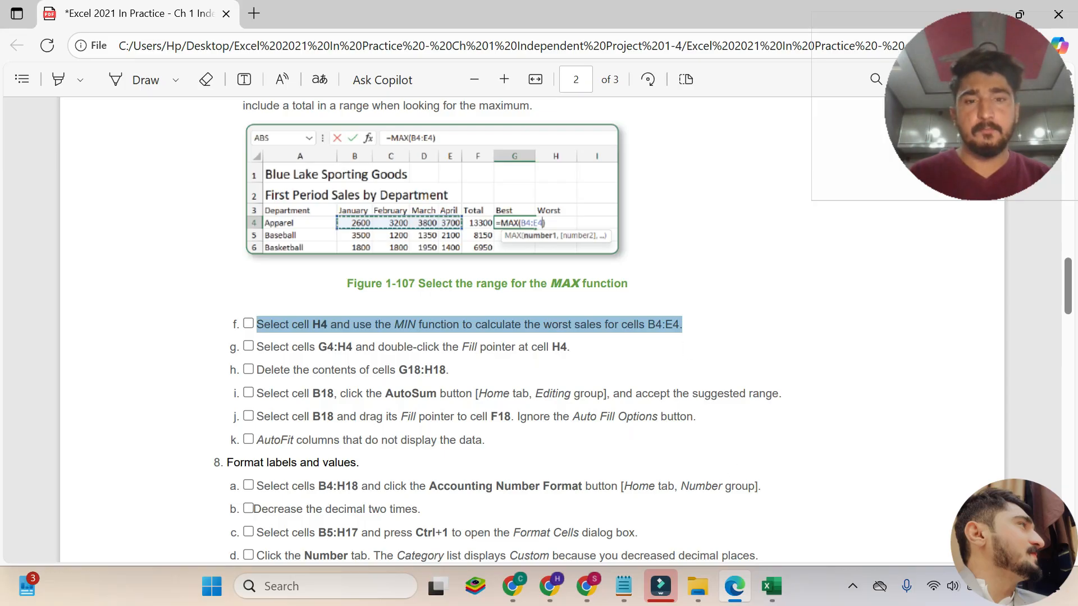
{"action": "left_click", "coordinate": [772, 586]}
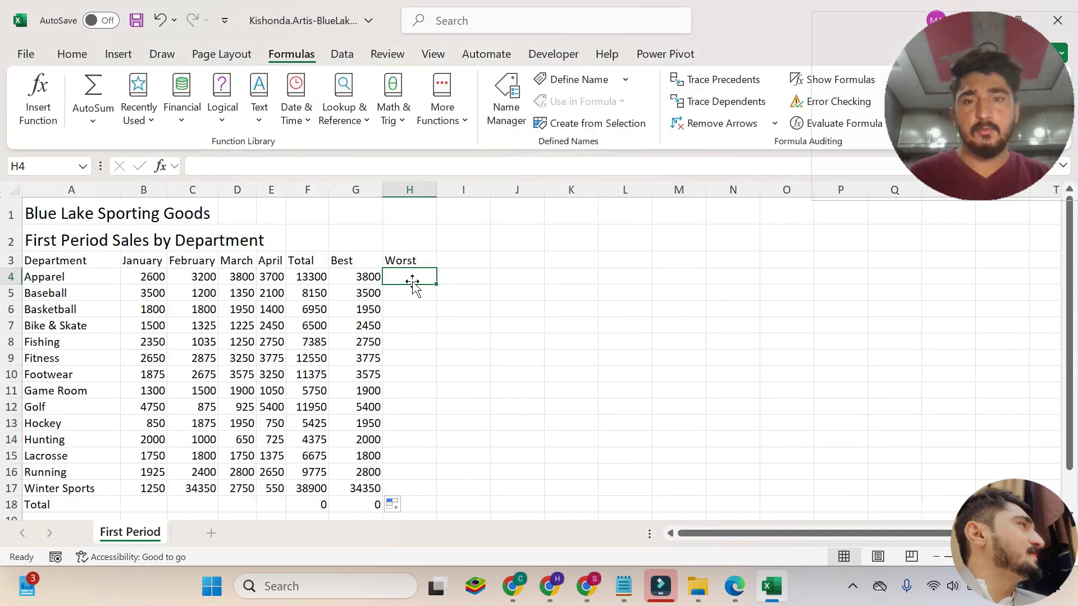
{"action": "type", "text": "=min"}
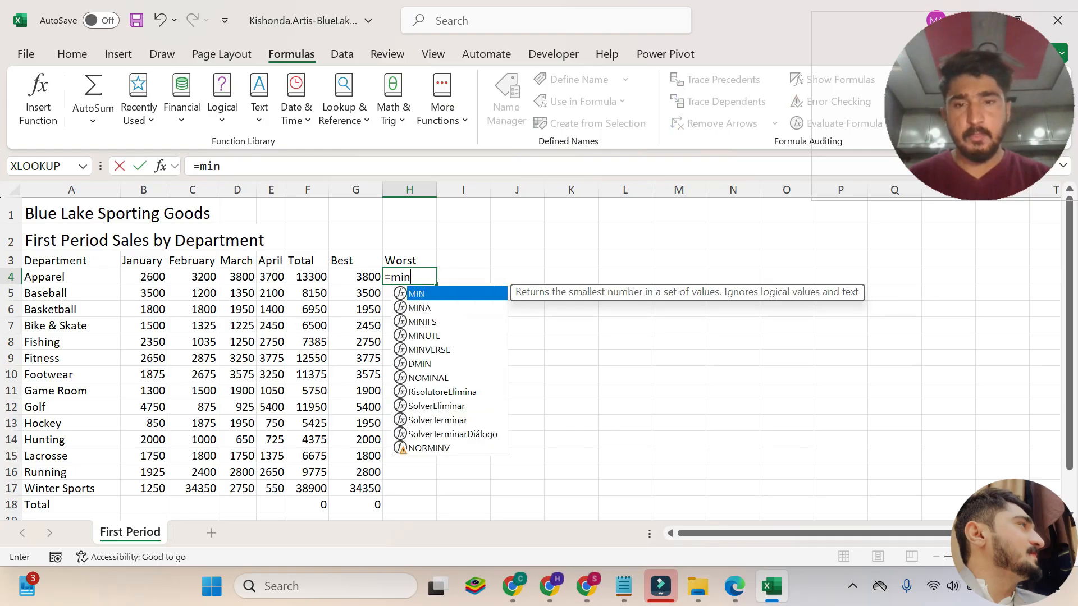
{"action": "double_click", "coordinate": [443, 294]}
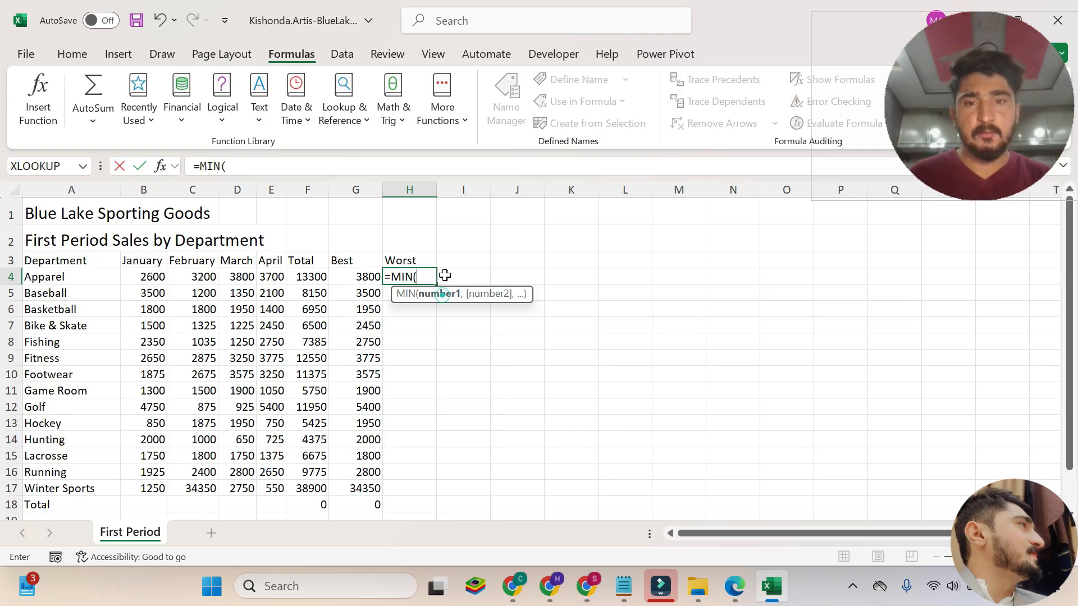
{"action": "left_click", "coordinate": [733, 588]}
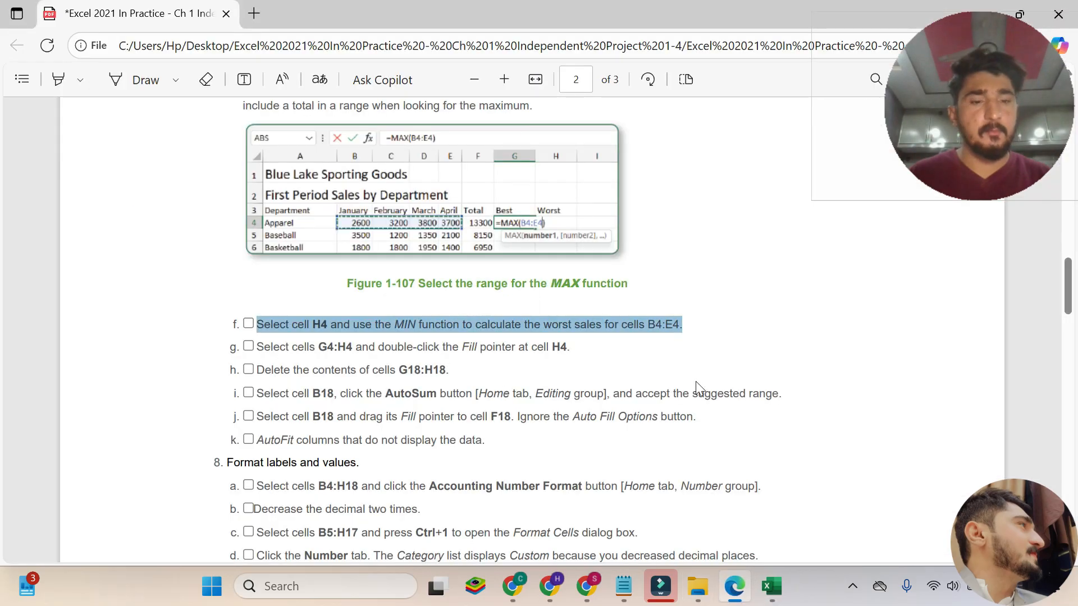
{"action": "left_click", "coordinate": [772, 586]}
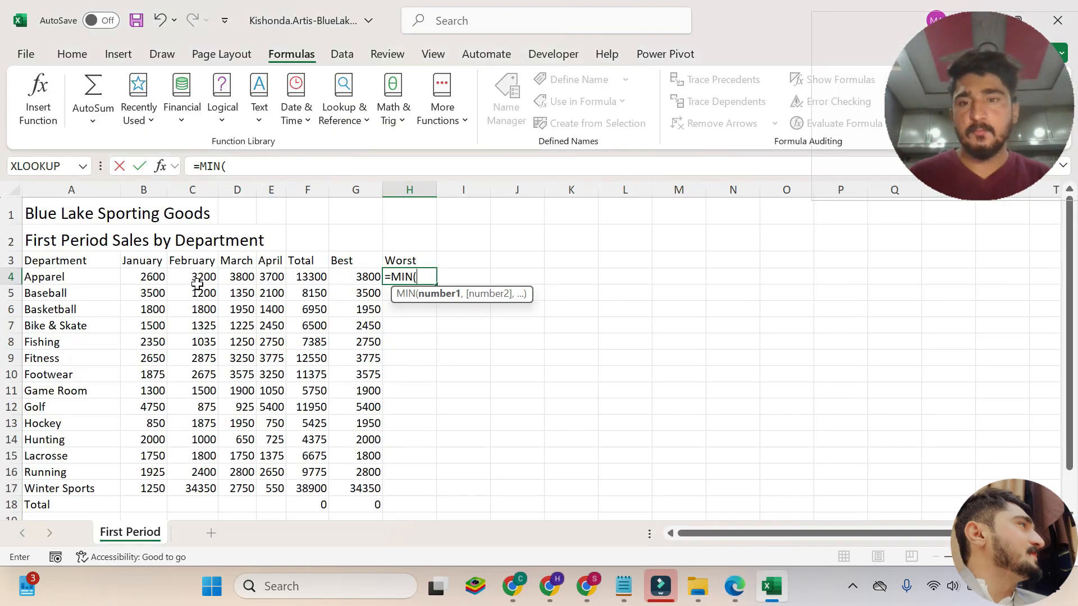
{"action": "left_click", "coordinate": [166, 277]}
{"action": "left_click_drag", "start_coordinate": [166, 277], "coordinate": [273, 277]}
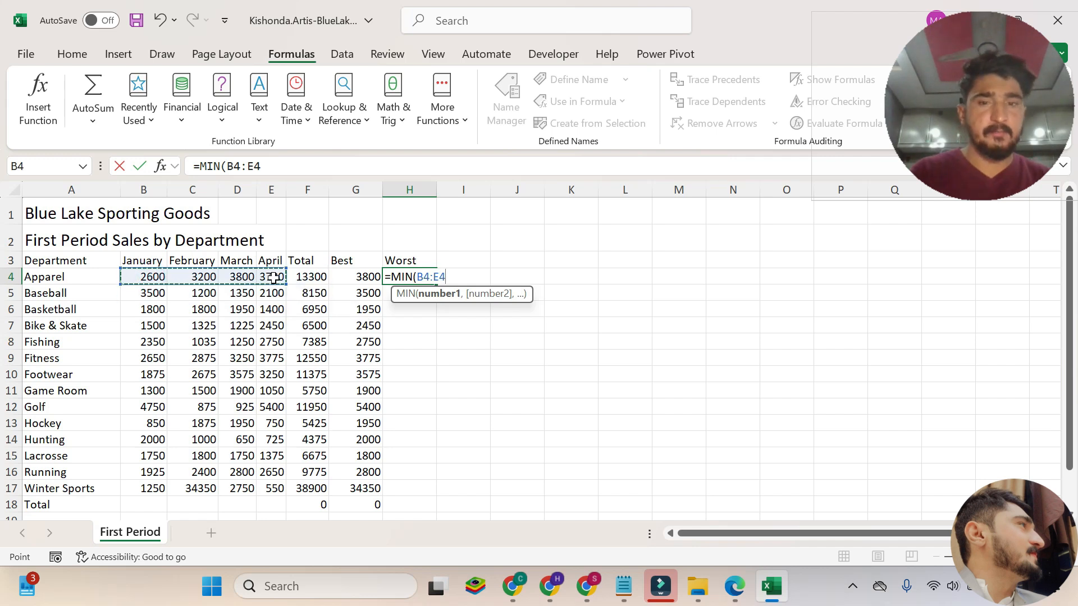
{"action": "key", "text": "Return"}
Step: Check instruction 7g in the project PDF in Edge, and fill the MIN formula from cell H4 down through H18 in Excel
{"action": "left_click", "coordinate": [735, 586]}
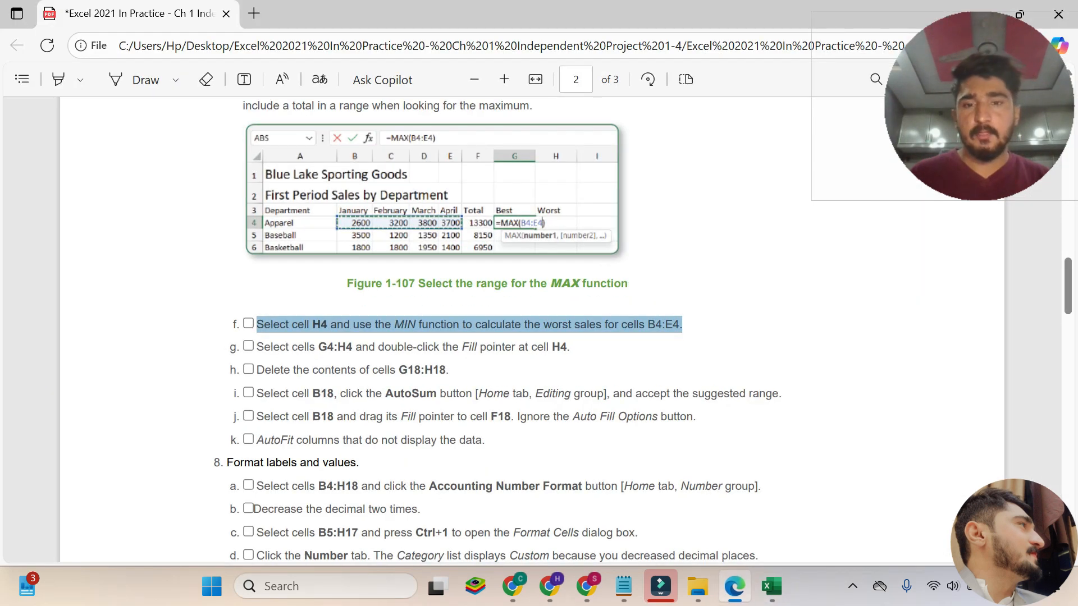
{"action": "left_click_drag", "start_coordinate": [255, 346], "coordinate": [570, 347]}
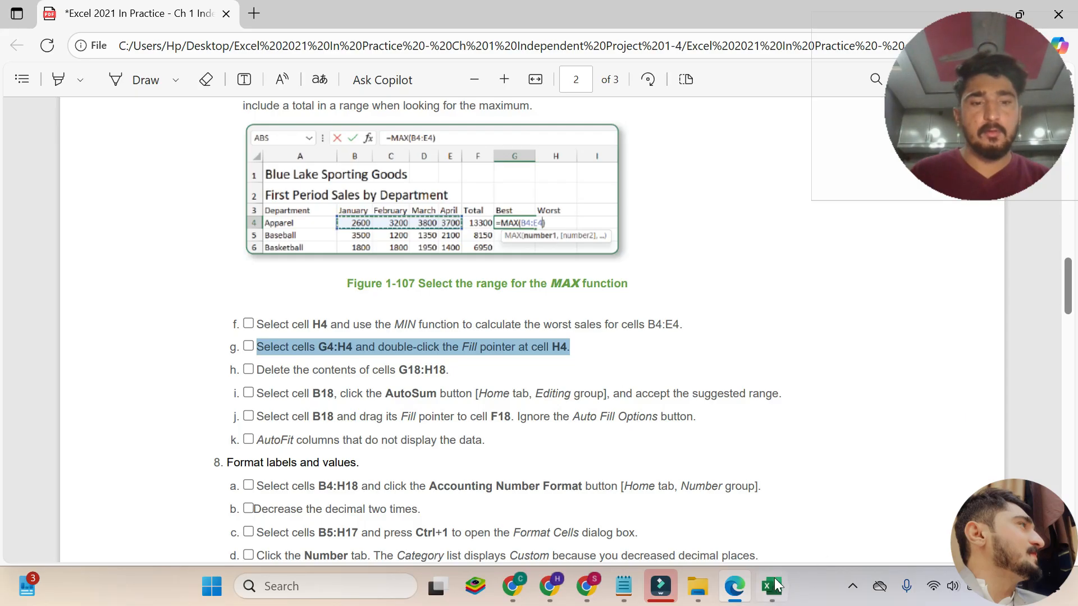
{"action": "left_click", "coordinate": [697, 524]}
{"action": "left_click", "coordinate": [420, 277]}
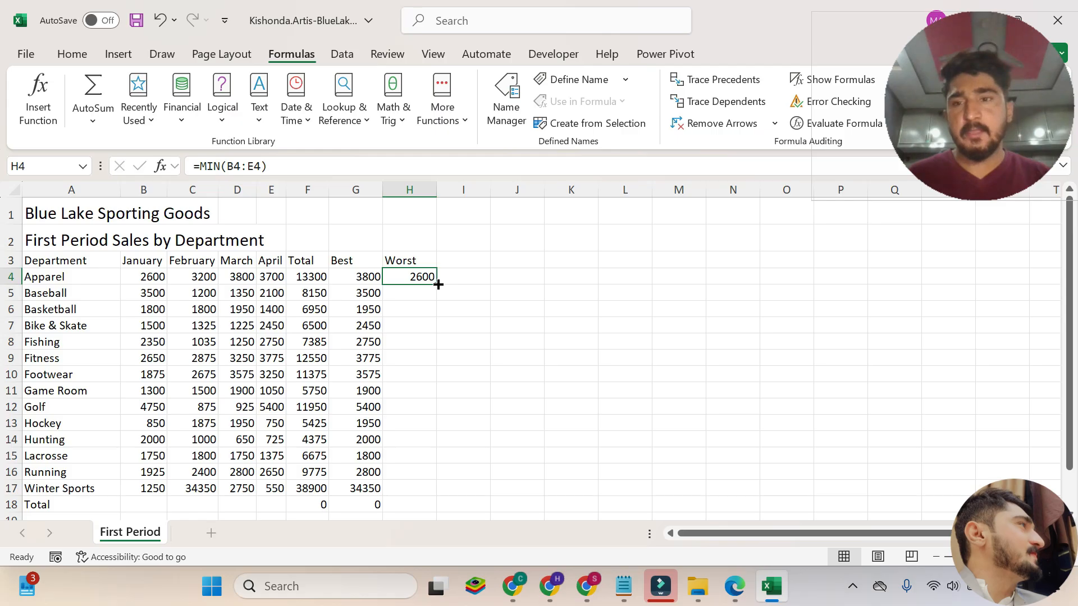
{"action": "double_click", "coordinate": [438, 284]}
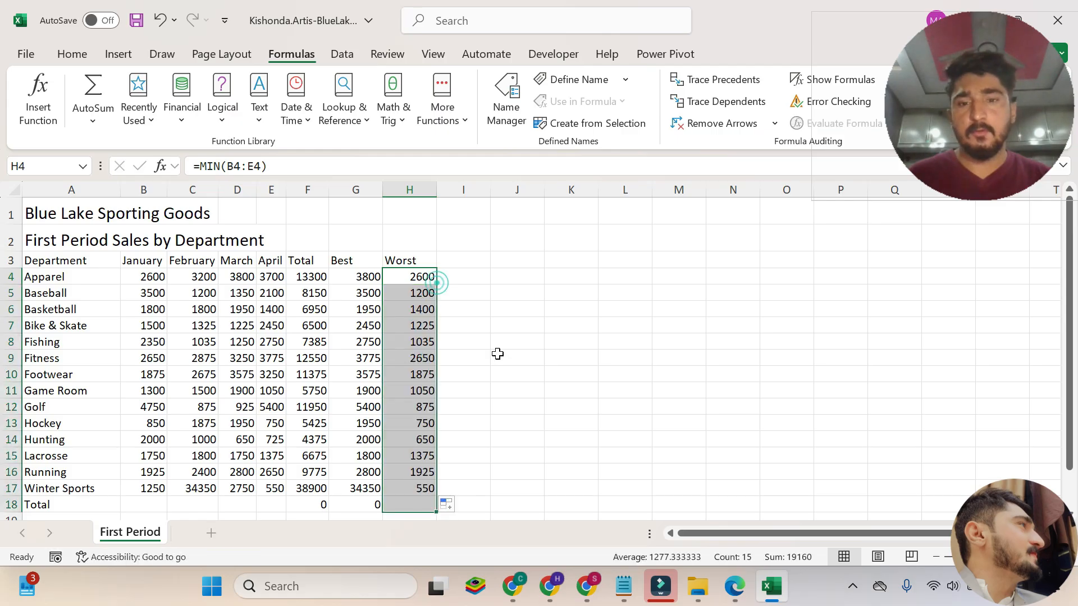
Step: Read instruction 7h on deleting the contents of G18:H18 in the project PDF in Edge, and return to Excel
{"action": "left_click", "coordinate": [731, 587]}
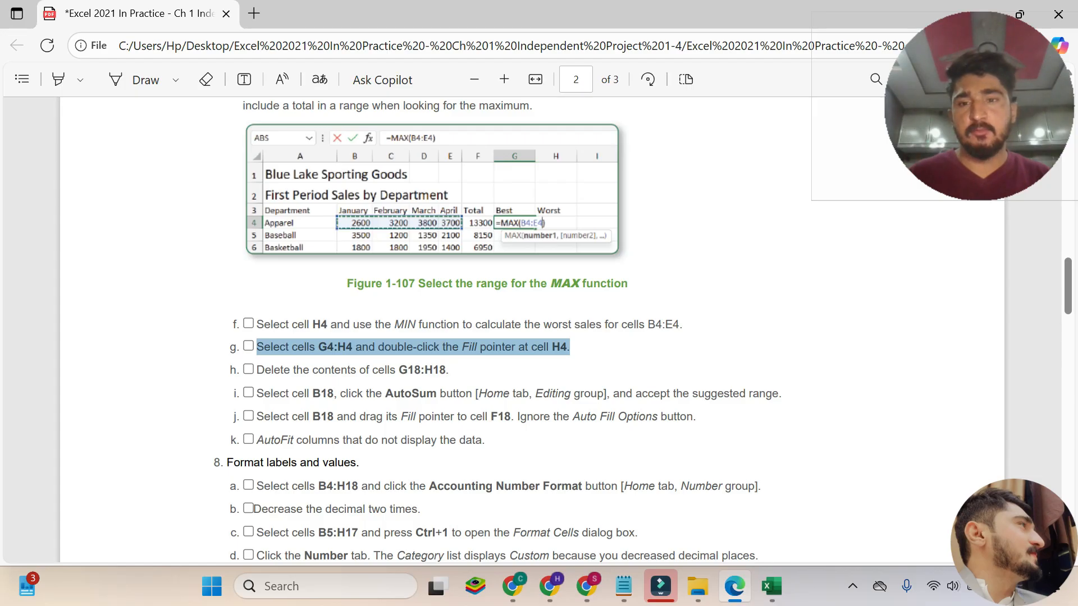
{"action": "left_click_drag", "start_coordinate": [256, 369], "coordinate": [449, 370]}
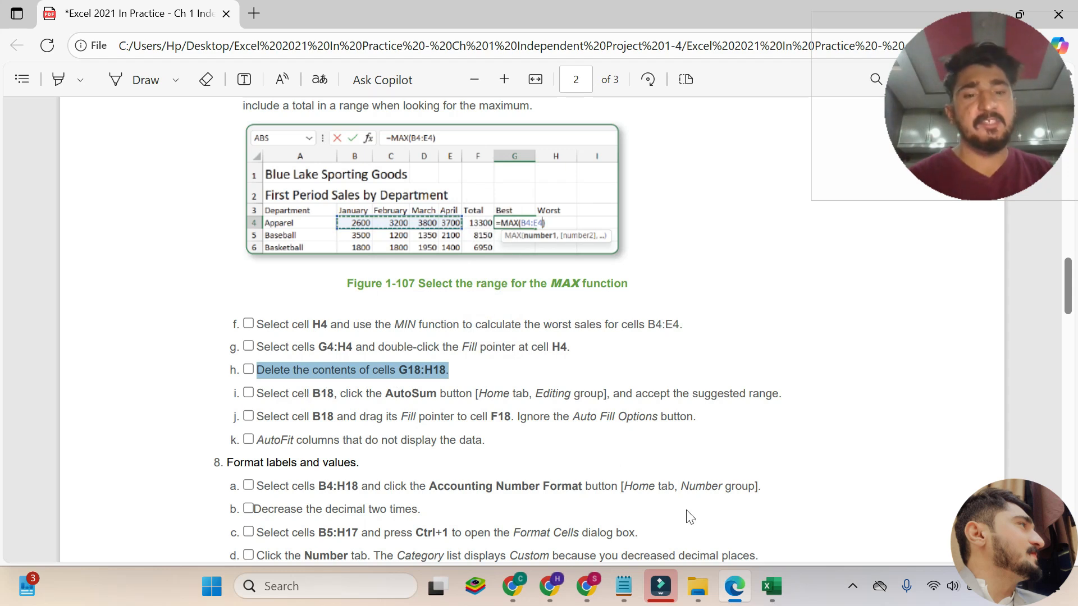
{"action": "mouse_move", "coordinate": [772, 596]}
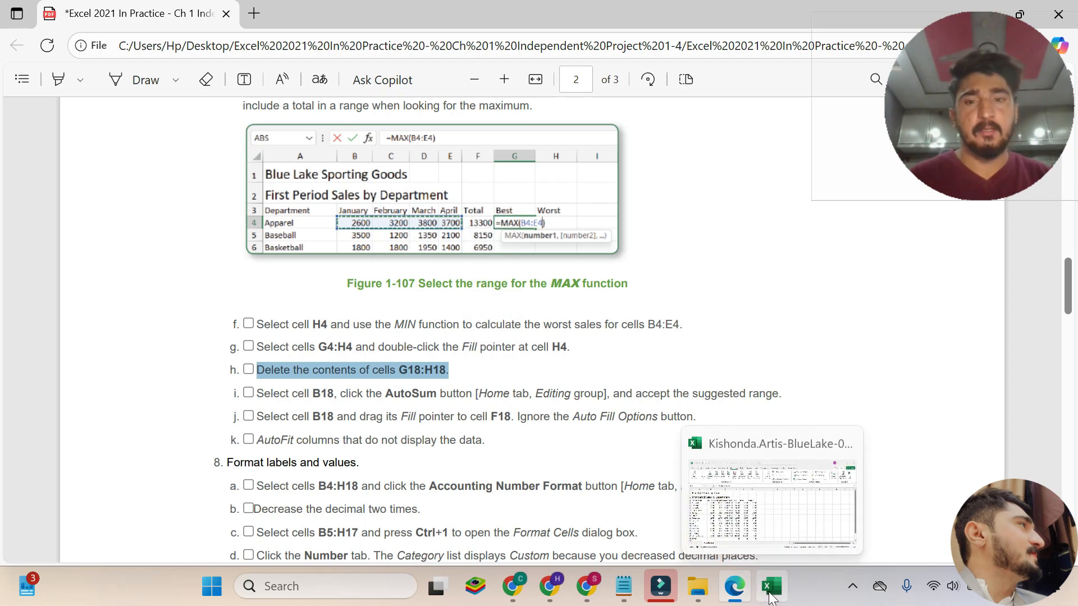
{"action": "left_click", "coordinate": [772, 596]}
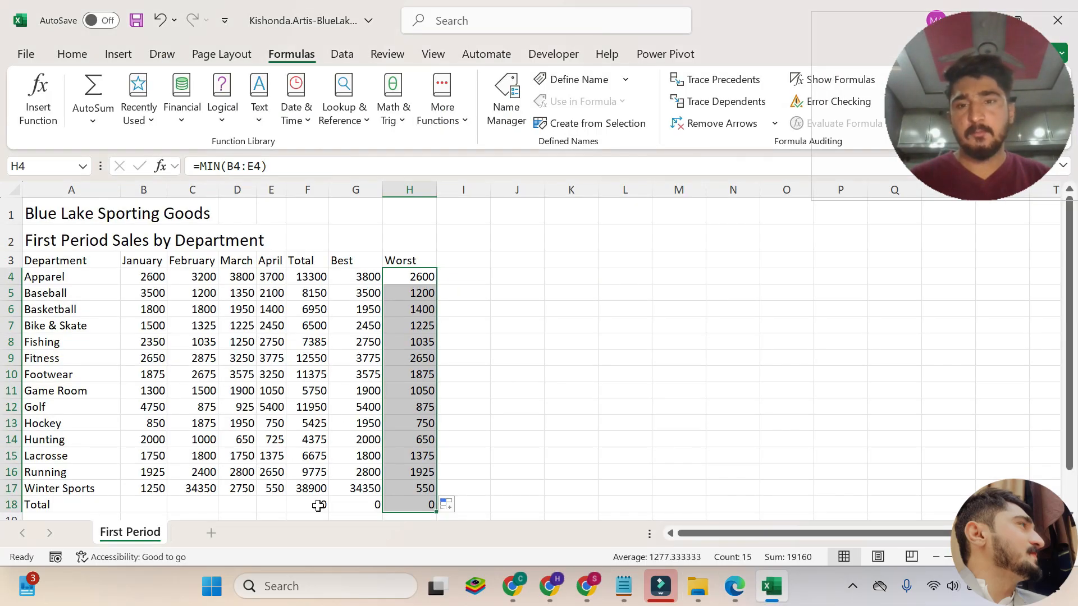
Step: Delete the contents of cells G18, H18 and F18 in the Total row
{"action": "left_click", "coordinate": [349, 505]}
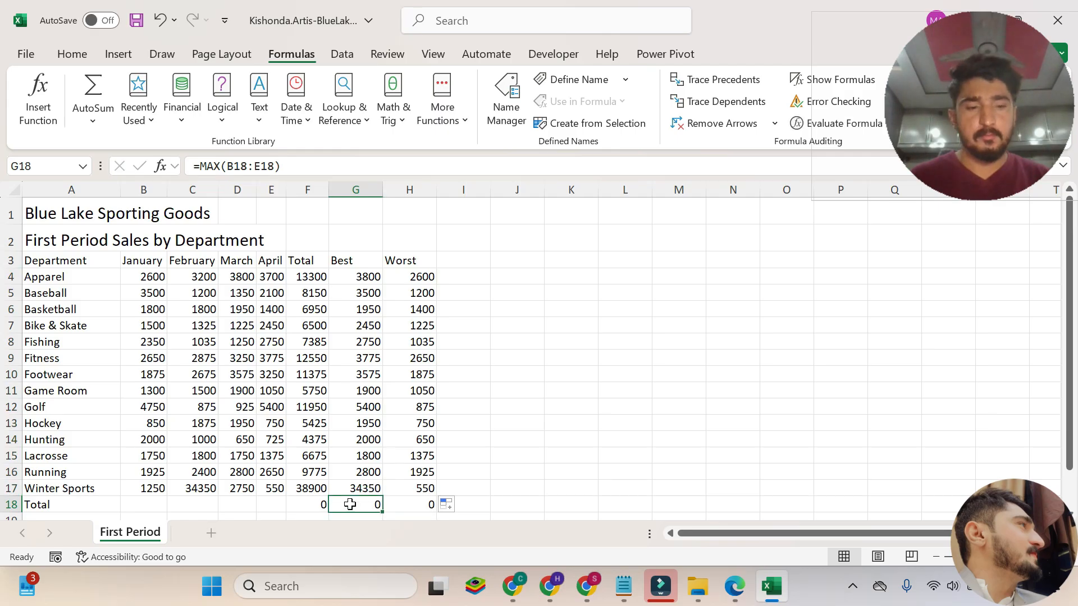
{"action": "key", "text": "Delete"}
{"action": "left_click", "coordinate": [413, 504]}
{"action": "key", "text": "Delete"}
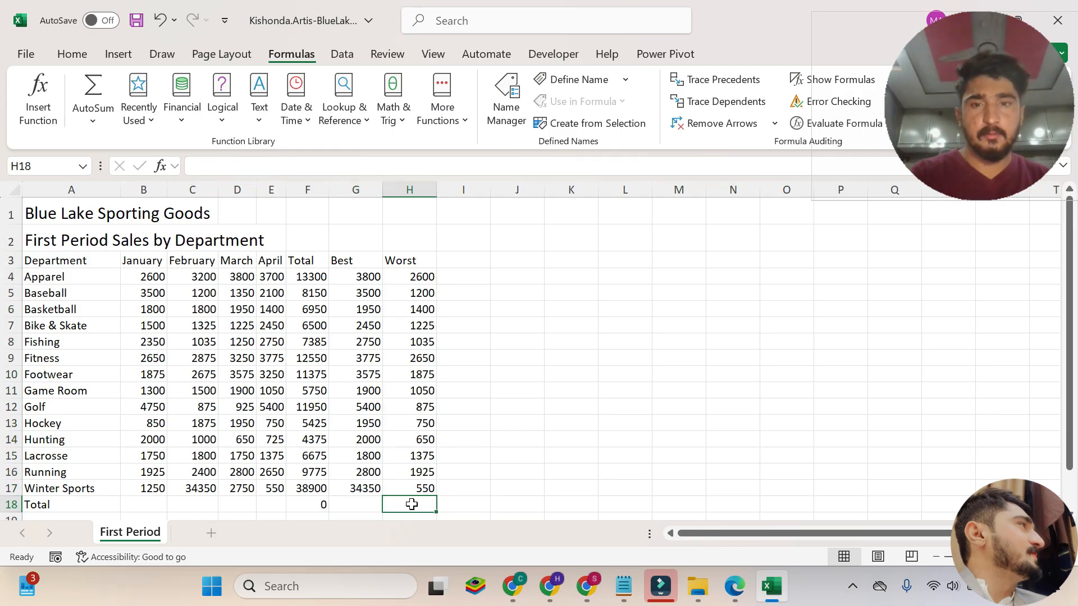
{"action": "left_click", "coordinate": [315, 505]}
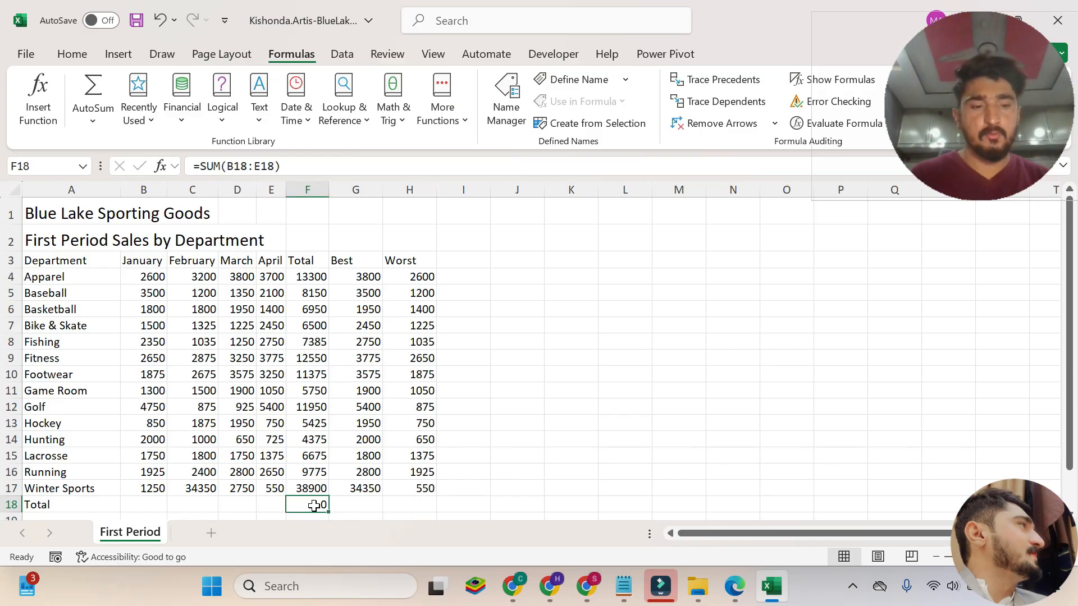
Step: Read instruction 7i on using AutoSum in cell B18 in the project PDF in Edge, and return to Excel
{"action": "mouse_move", "coordinate": [733, 587]}
{"action": "left_click", "coordinate": [658, 521]}
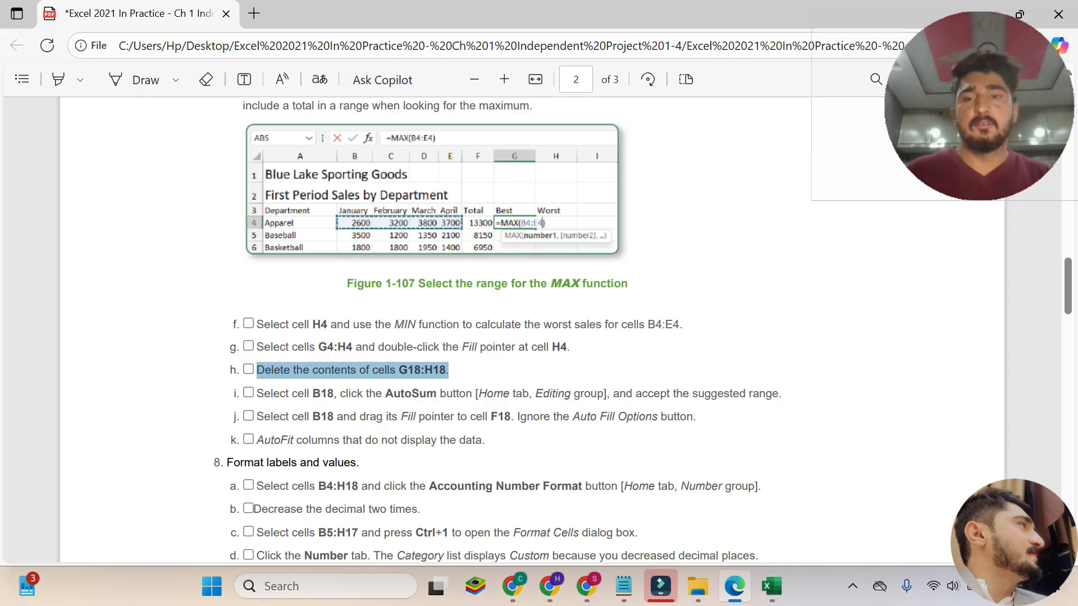
{"action": "left_click_drag", "start_coordinate": [255, 392], "coordinate": [782, 394]}
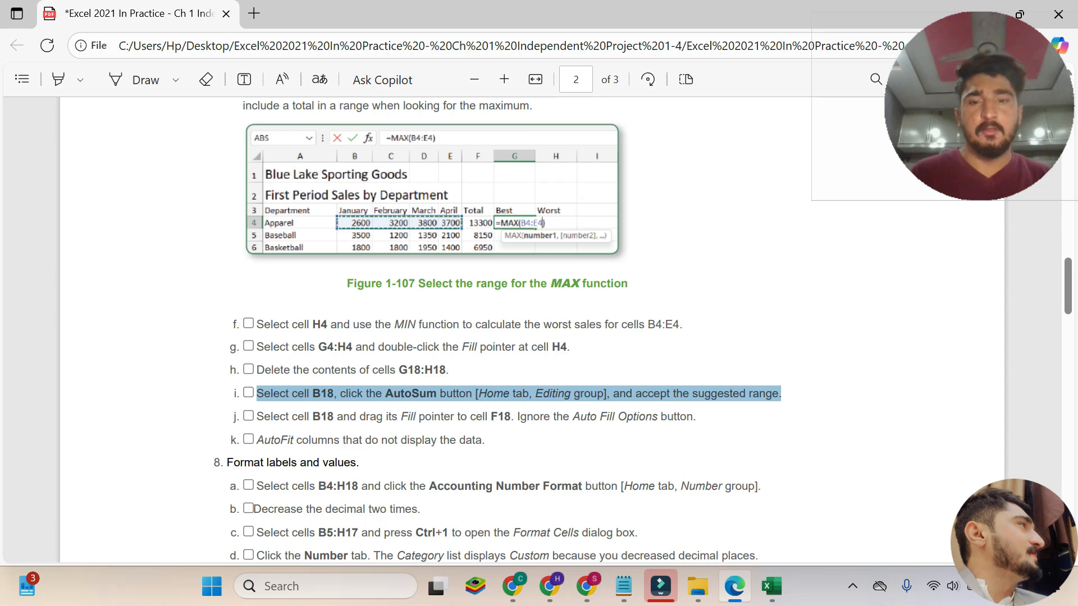
{"action": "left_click", "coordinate": [772, 586]}
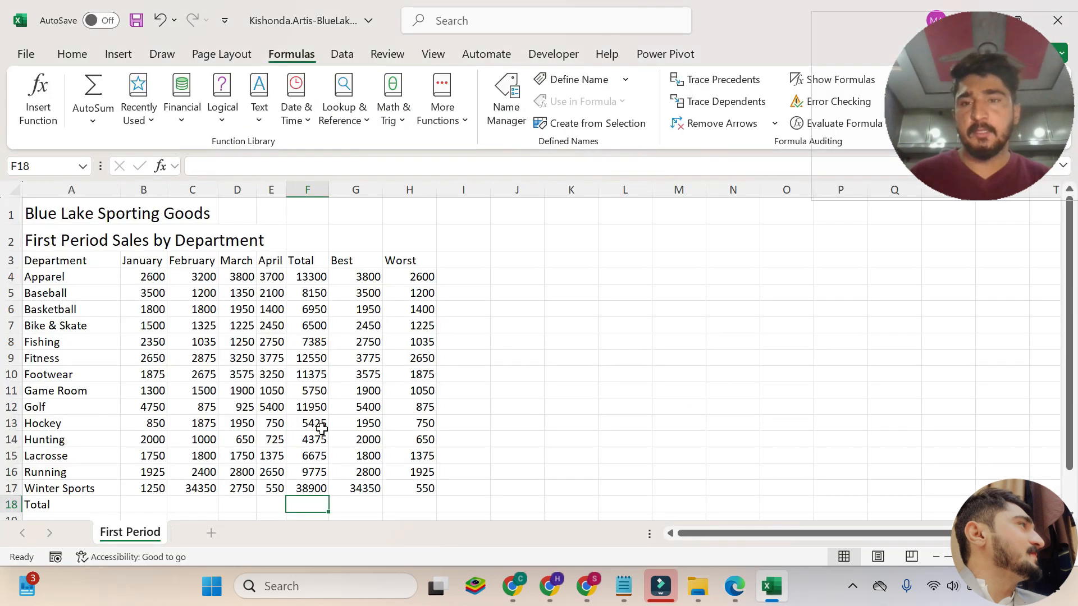
Step: Total the January sales in cell B18 with AutoSum, accepting the suggested range B4:B17
{"action": "scroll", "coordinate": [322, 428], "scroll_direction": "down", "scroll_amount": 1}
{"action": "left_click", "coordinate": [145, 456]}
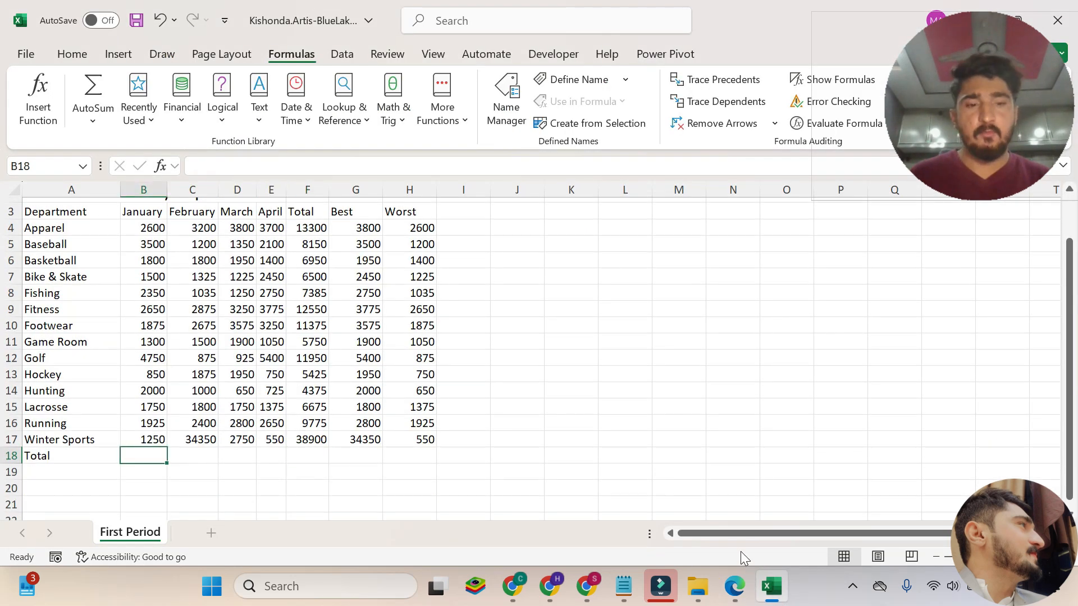
{"action": "left_click", "coordinate": [735, 586]}
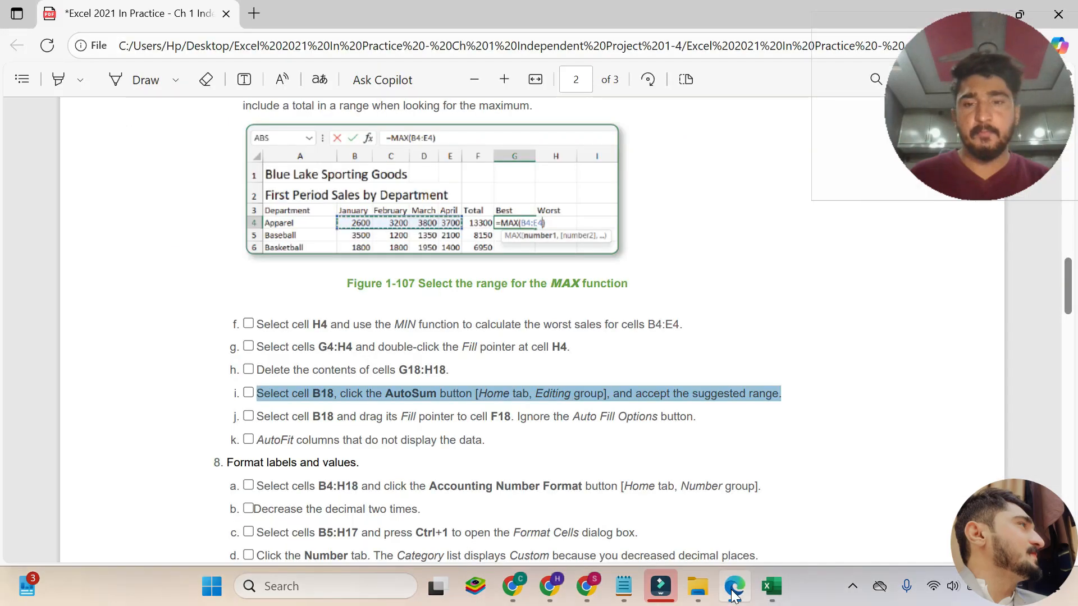
{"action": "left_click", "coordinate": [766, 598]}
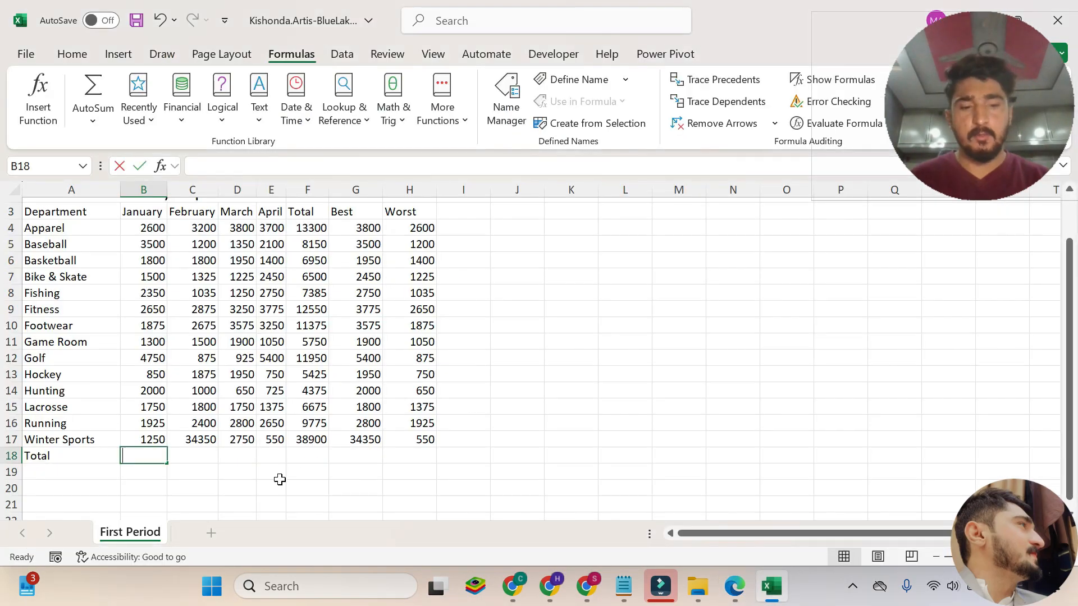
{"action": "type", "text": "="}
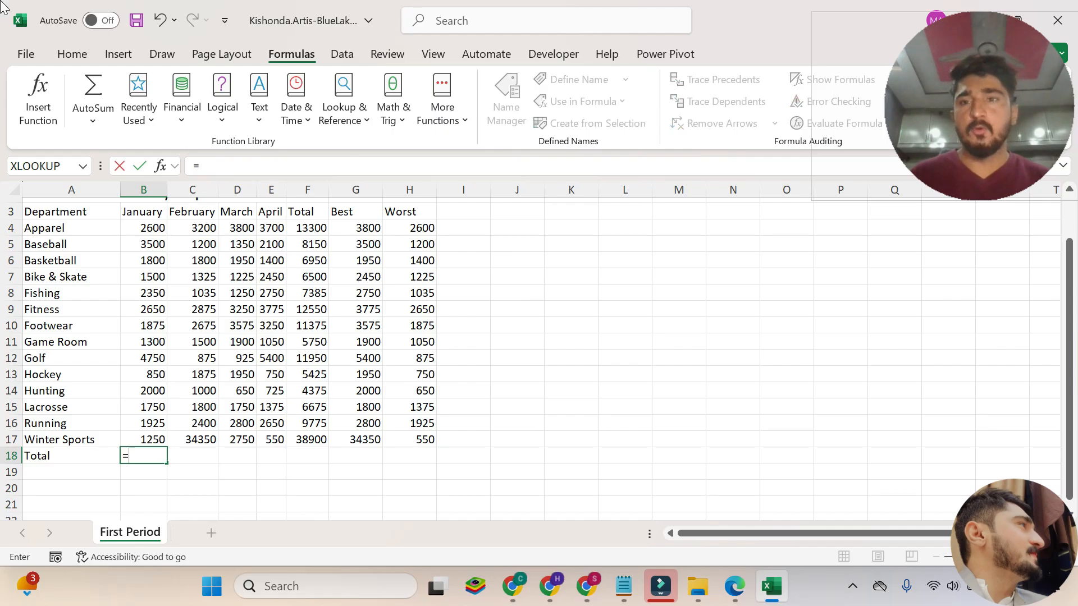
{"action": "left_click", "coordinate": [99, 89]}
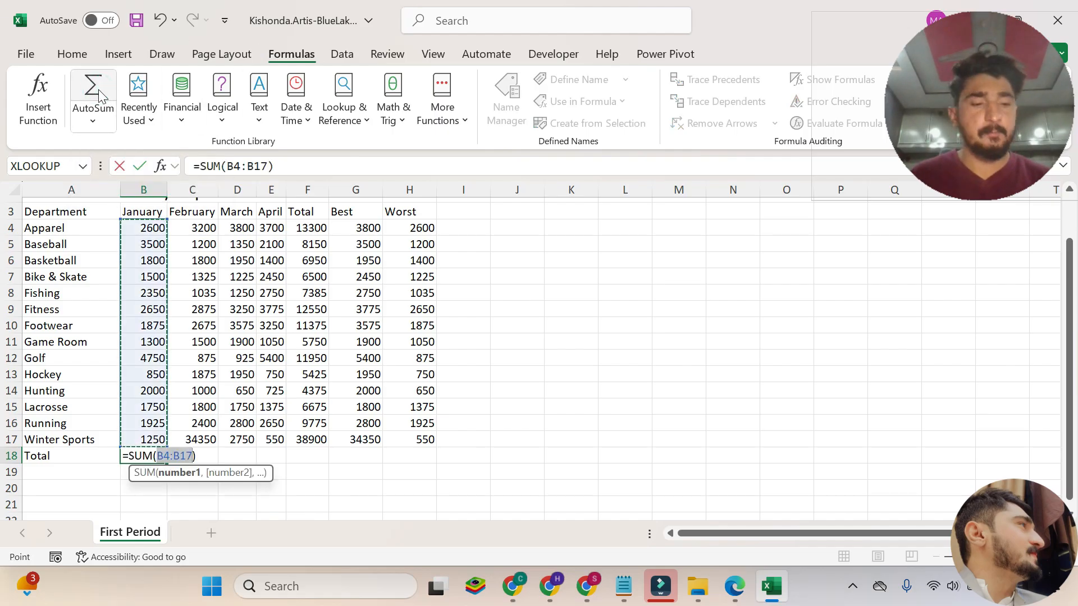
{"action": "key", "text": "Return"}
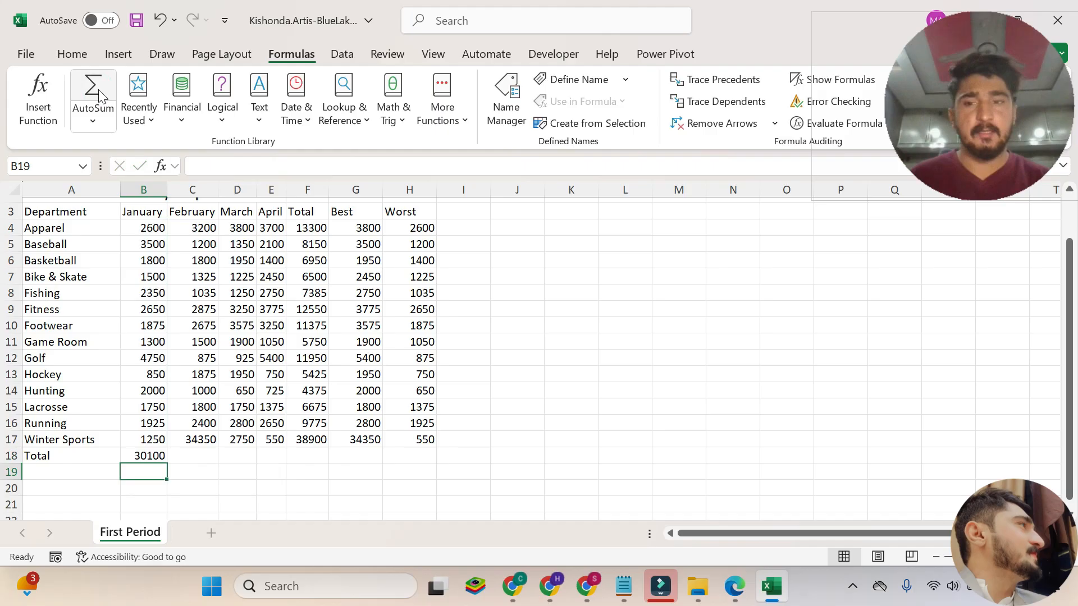
Step: Check instruction 7j in the project PDF in Edge, and fill the SUM formula from cell B18 across through F18 in Excel
{"action": "left_click", "coordinate": [734, 586]}
{"action": "key", "text": "Escape"}
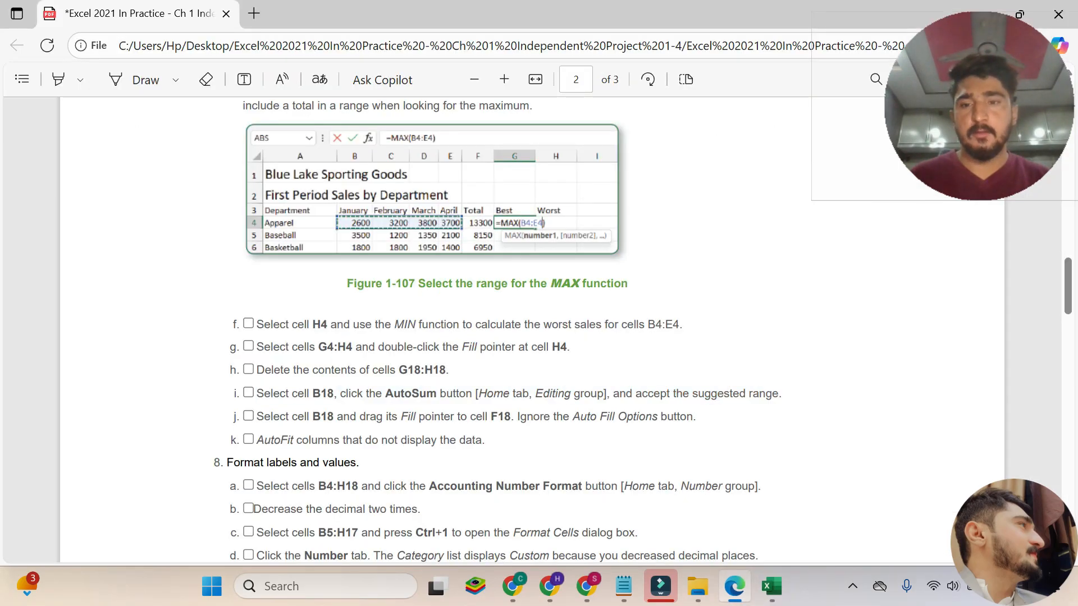
{"action": "left_click_drag", "start_coordinate": [257, 417], "coordinate": [686, 419]}
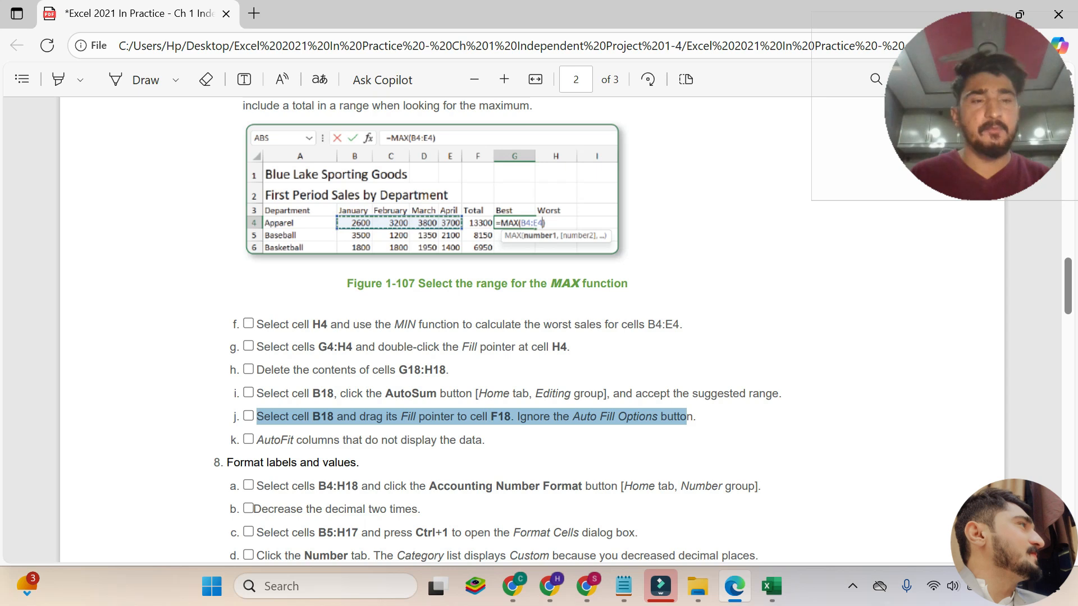
{"action": "left_click", "coordinate": [770, 572]}
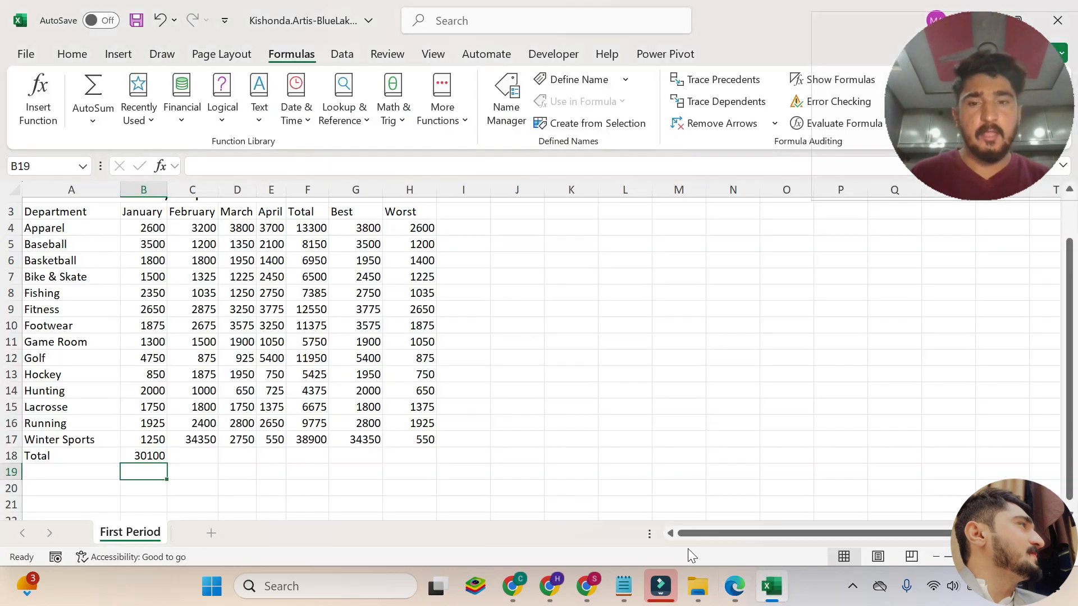
{"action": "left_click", "coordinate": [162, 457]}
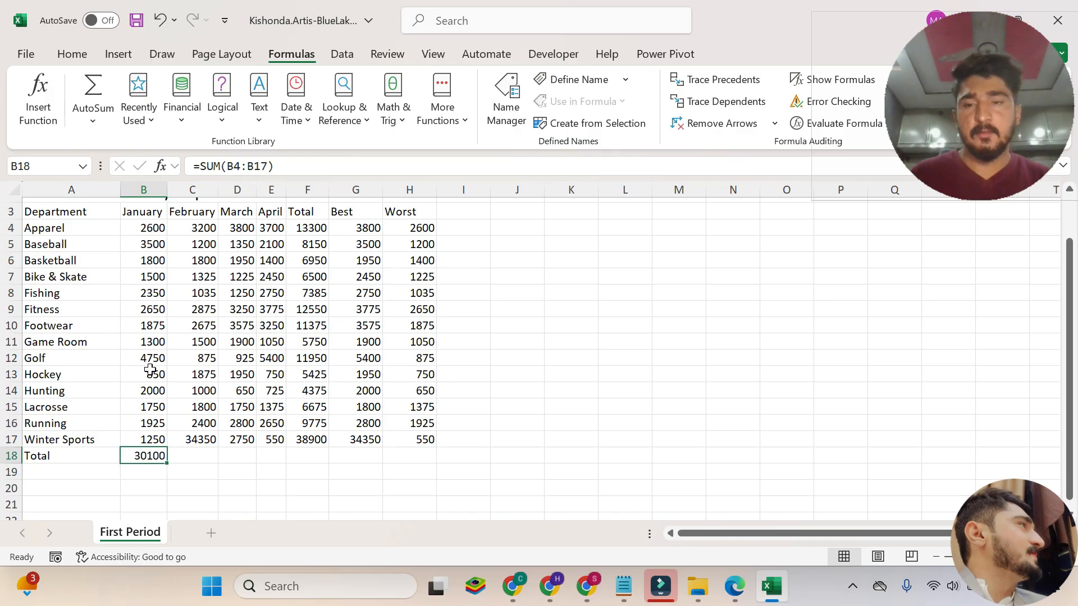
{"action": "left_click_drag", "start_coordinate": [166, 462], "coordinate": [318, 449]}
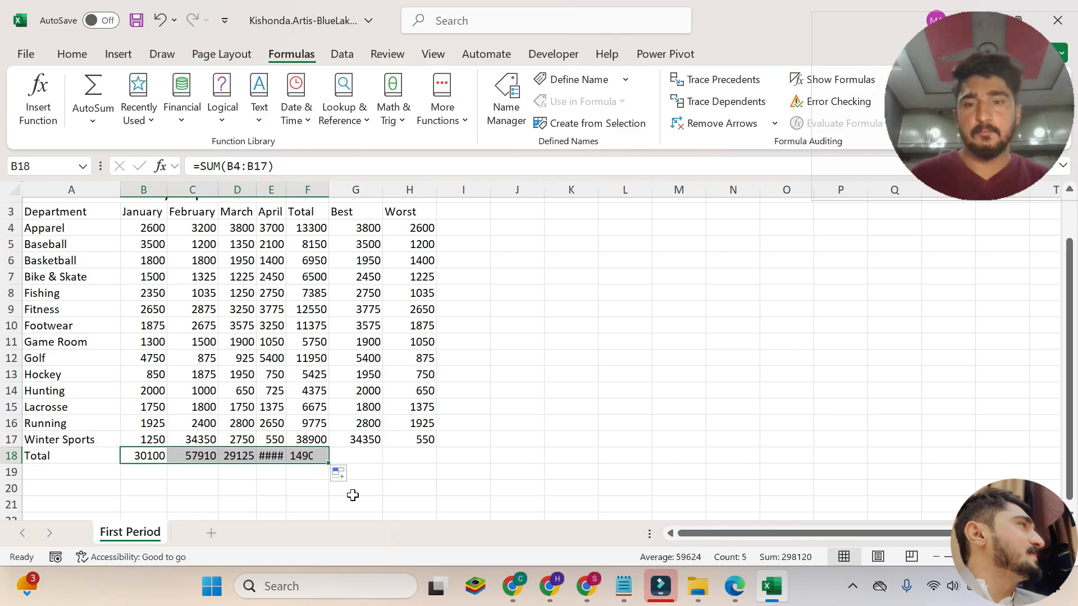
Step: Check instruction 7k in the project PDF in Edge, and AutoFit the April column (column E) in Excel
{"action": "left_click", "coordinate": [736, 595]}
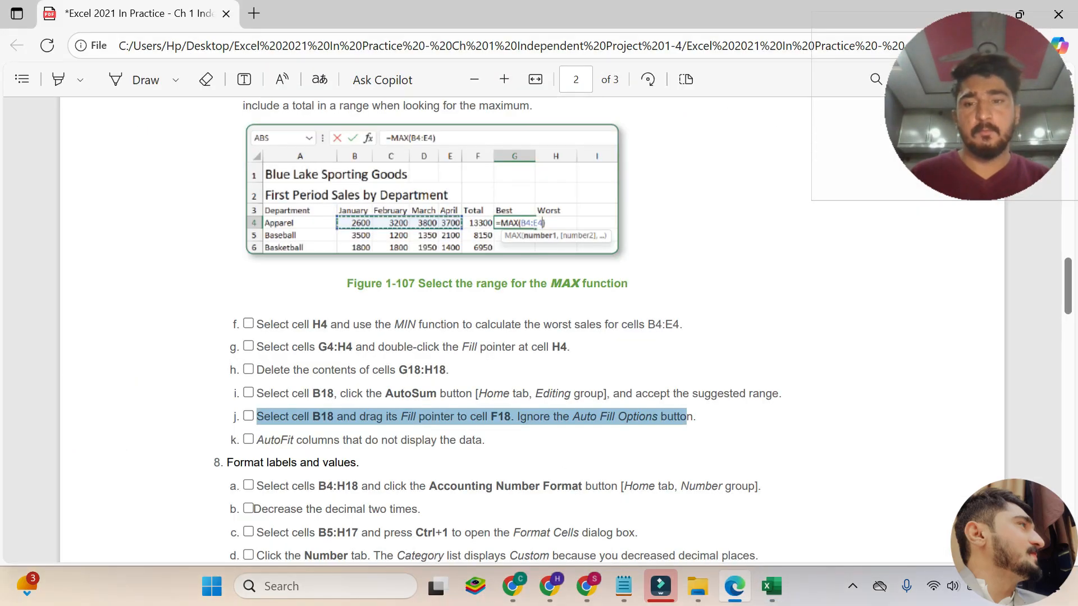
{"action": "left_click_drag", "start_coordinate": [257, 440], "coordinate": [485, 440]}
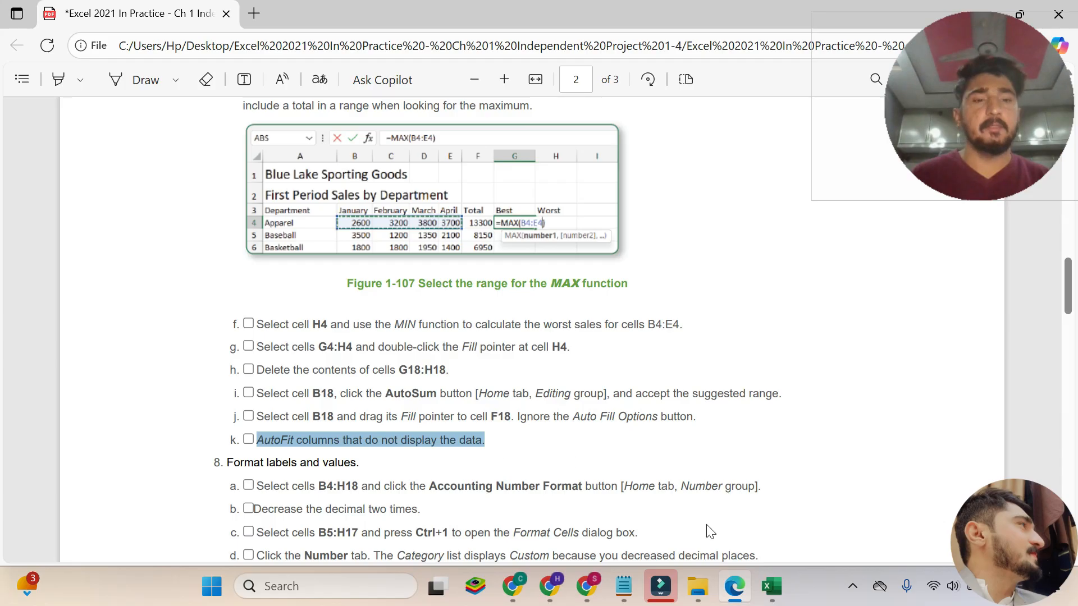
{"action": "left_click", "coordinate": [772, 586]}
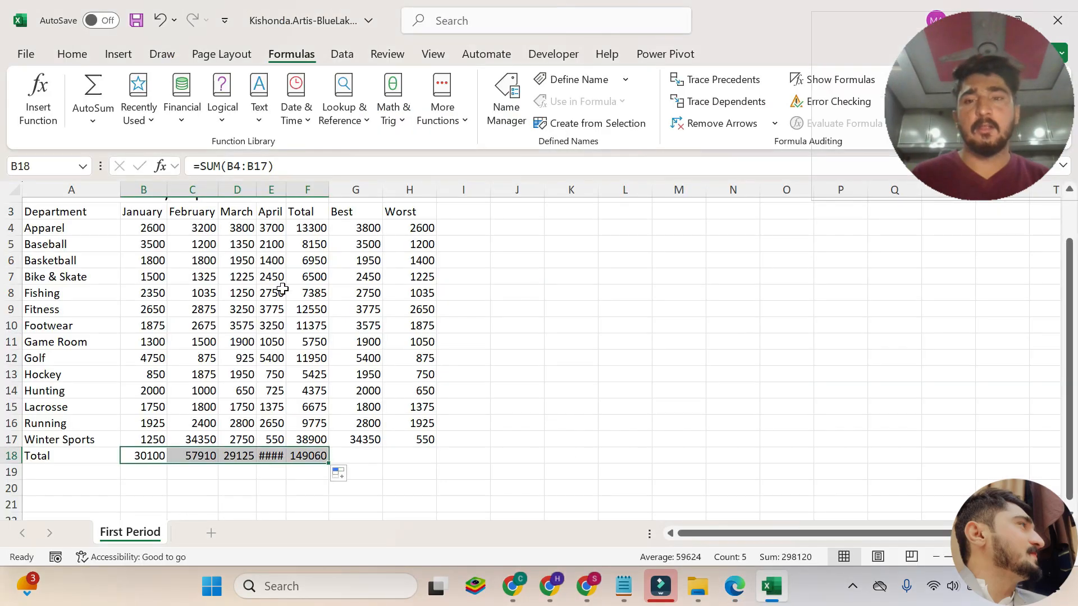
{"action": "left_click", "coordinate": [270, 189]}
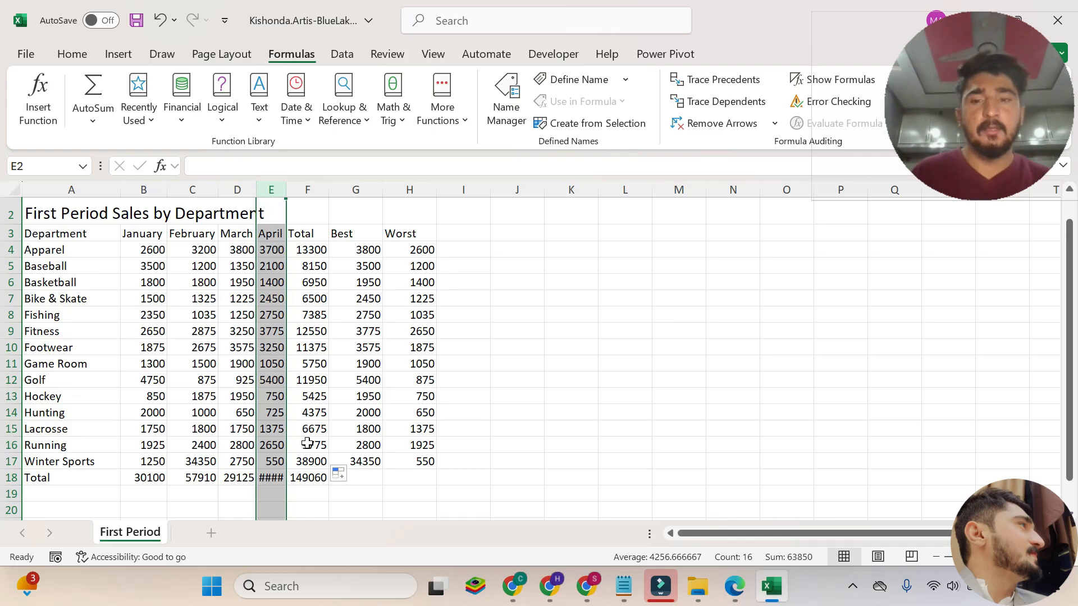
{"action": "double_click", "coordinate": [285, 192]}
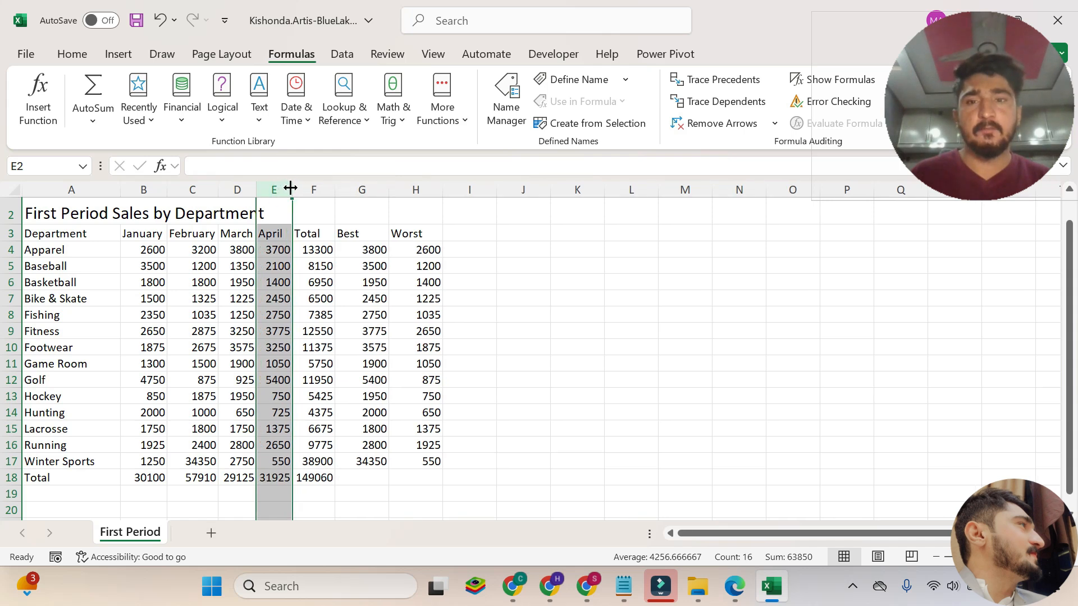
Step: Look over the section 8 formatting instructions and Figure 1-108 in the project PDF in Edge, and return to its first page
{"action": "left_click", "coordinate": [749, 597]}
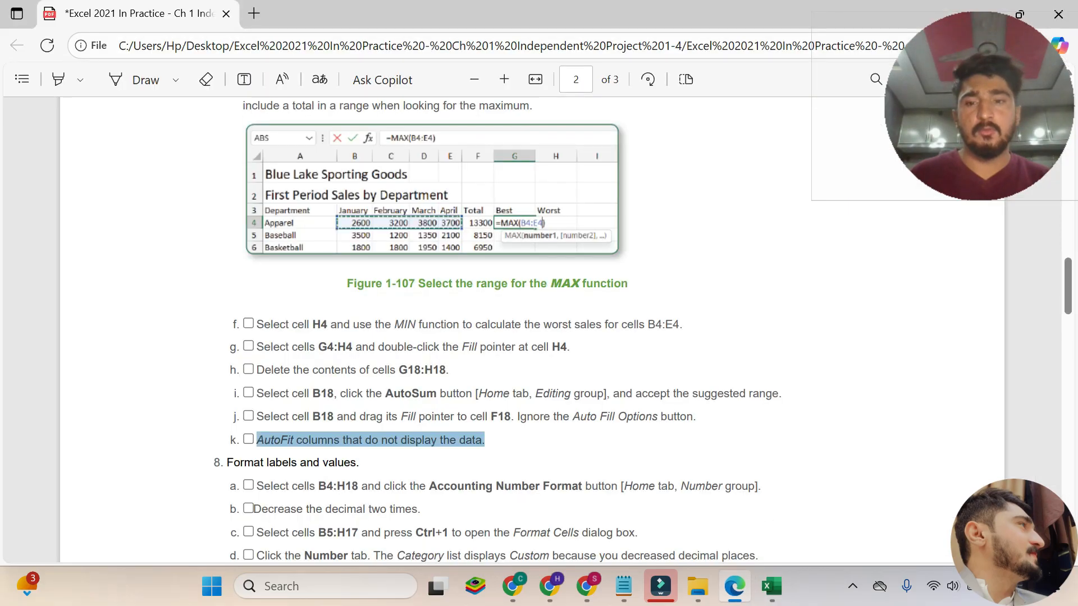
{"action": "left_click", "coordinate": [758, 353]}
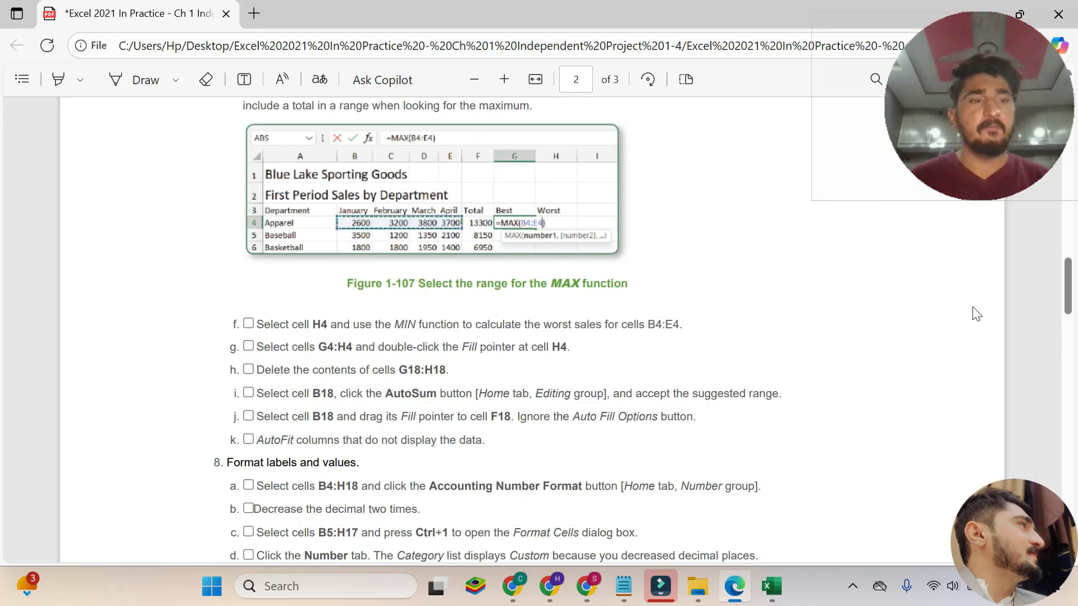
{"action": "left_click_drag", "start_coordinate": [1070, 283], "coordinate": [1075, 336]}
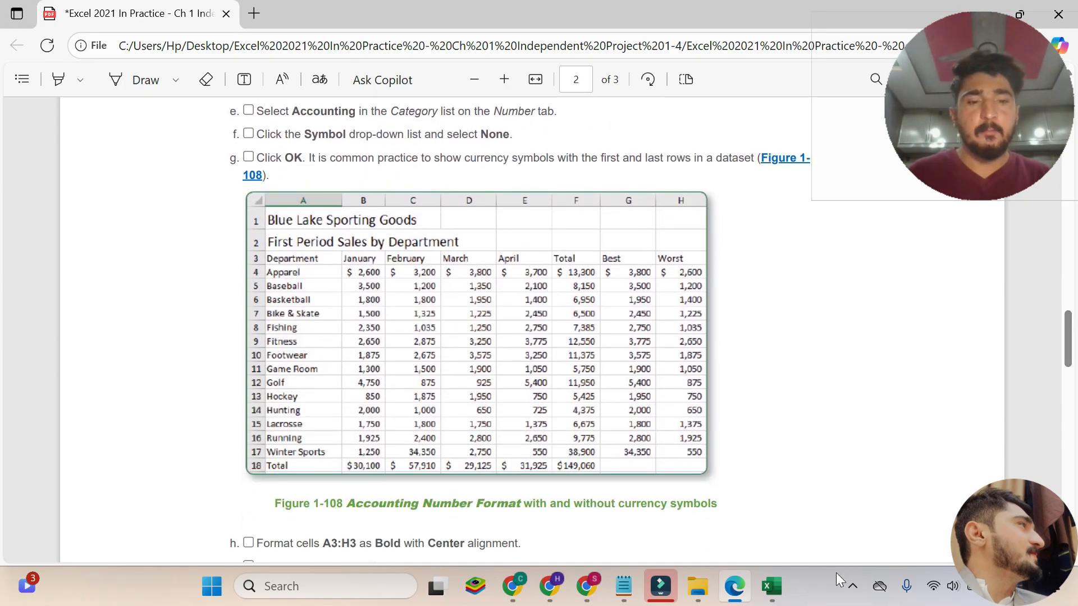
{"action": "key", "text": "alt+Tab"}
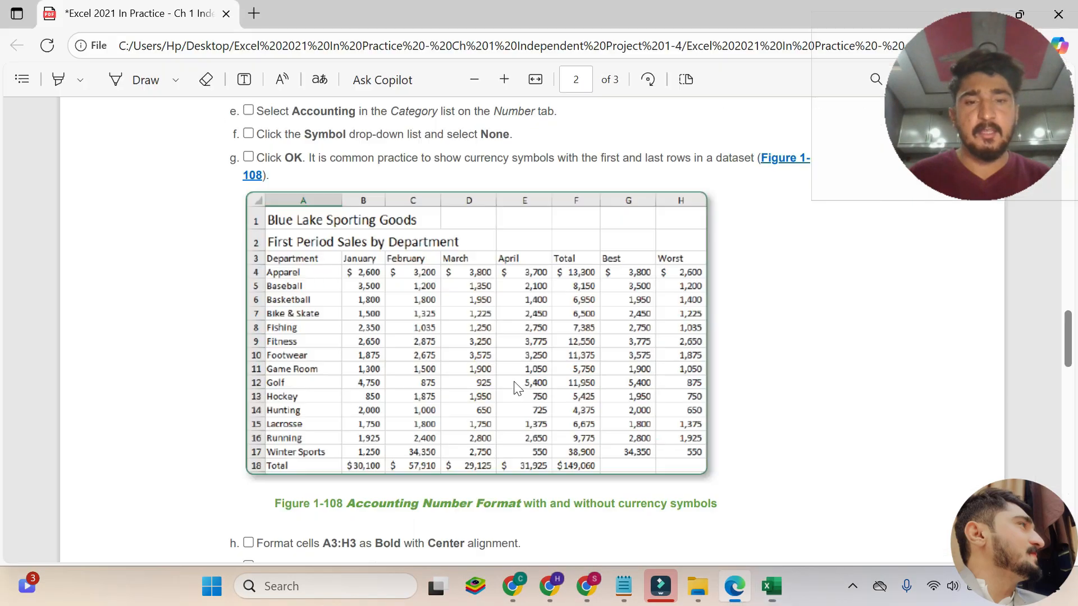
{"action": "left_click", "coordinate": [729, 590]}
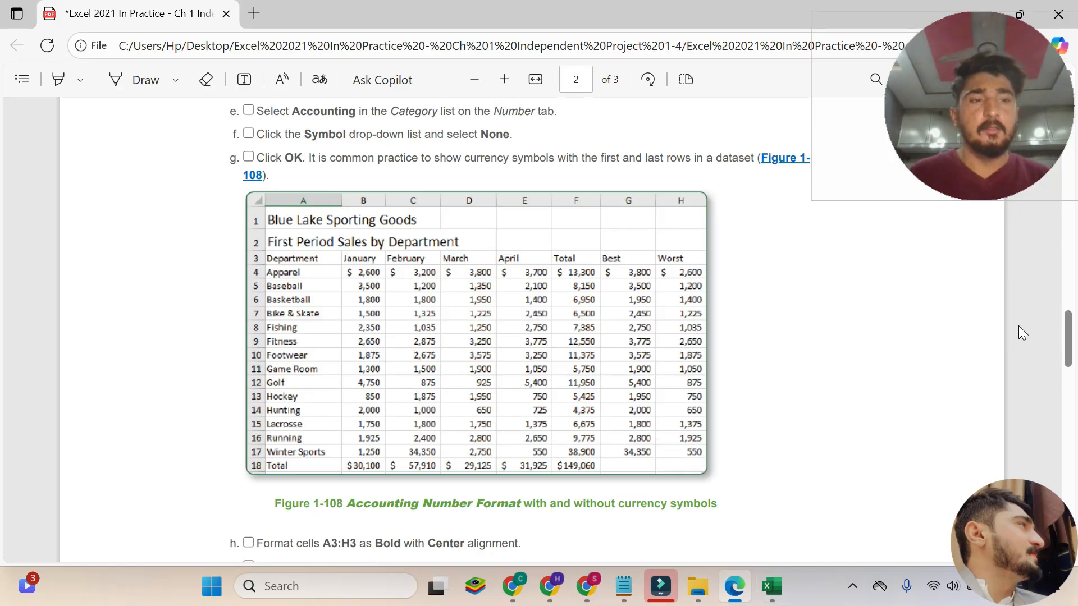
{"action": "scroll", "coordinate": [1069, 377], "scroll_direction": "down", "scroll_amount": 5}
{"action": "left_click_drag", "start_coordinate": [1073, 380], "coordinate": [1055, 98]}
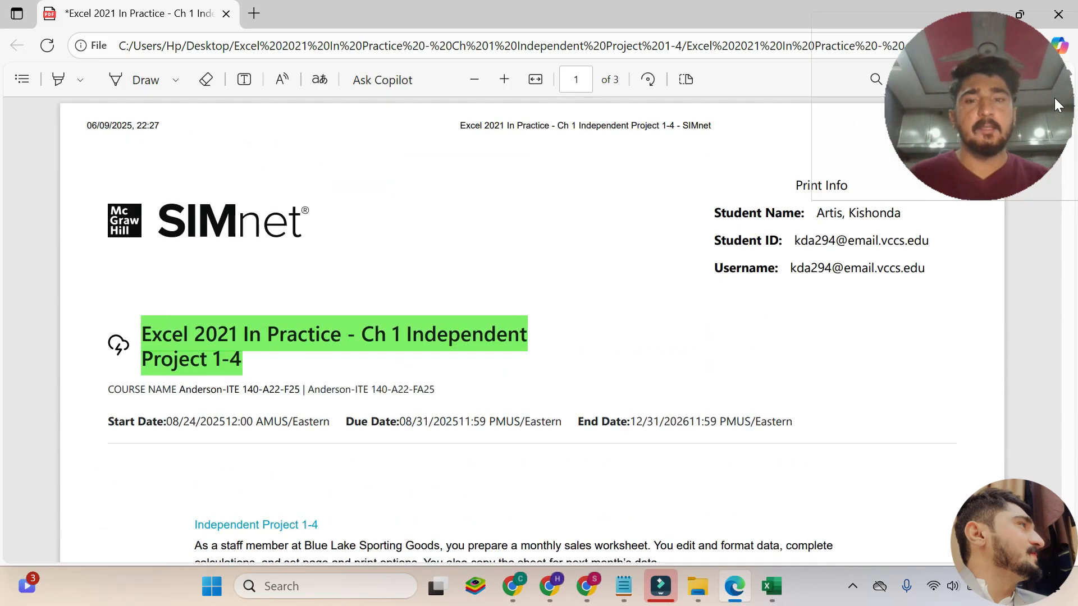